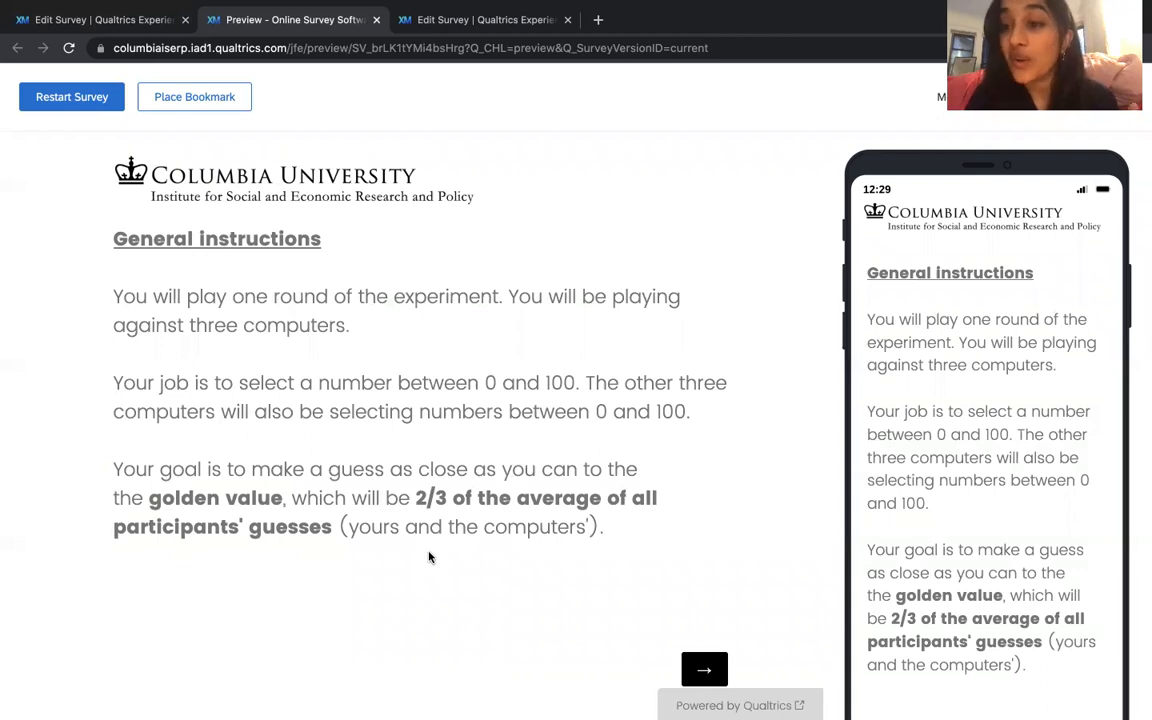
Continue past the general instructions in the survey preview, set the number guess to 32 and submit it.
click(722, 661)
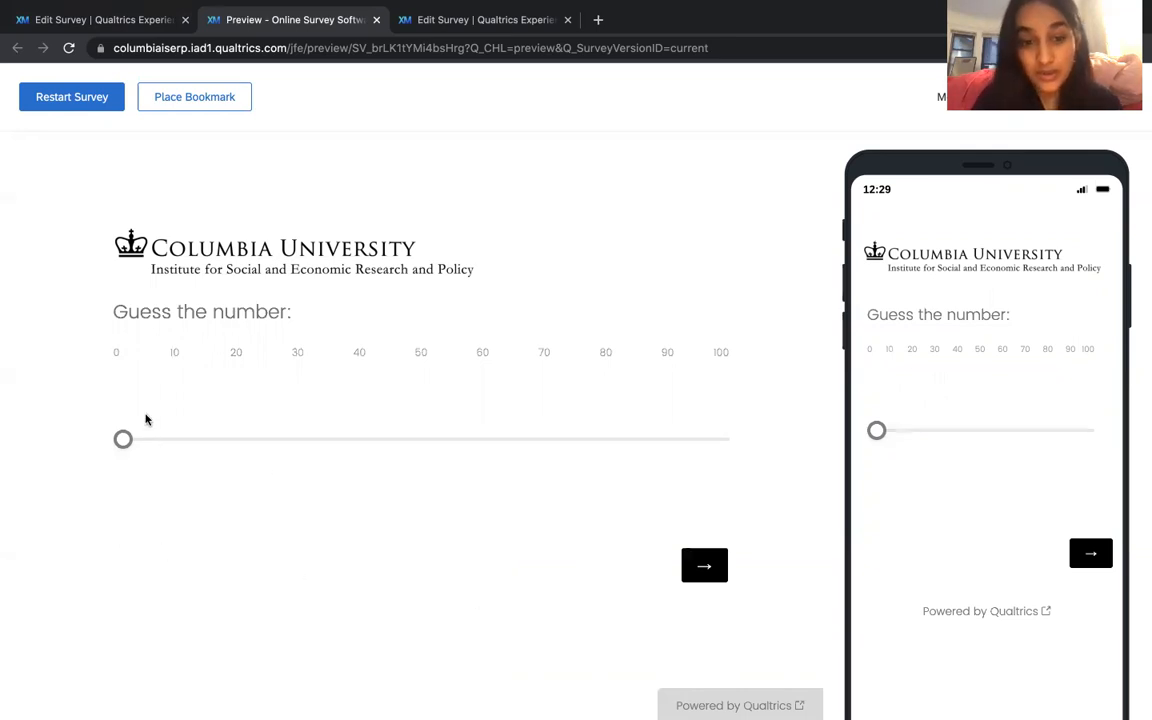
drag(126, 441, 314, 432)
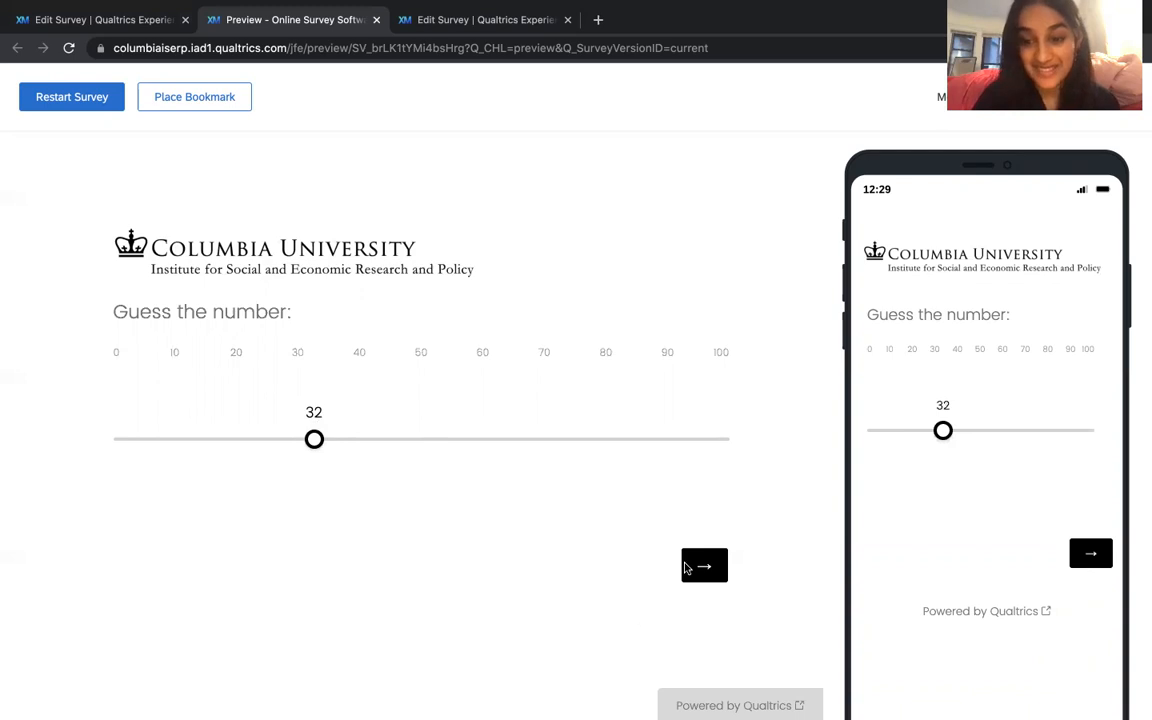
click(704, 564)
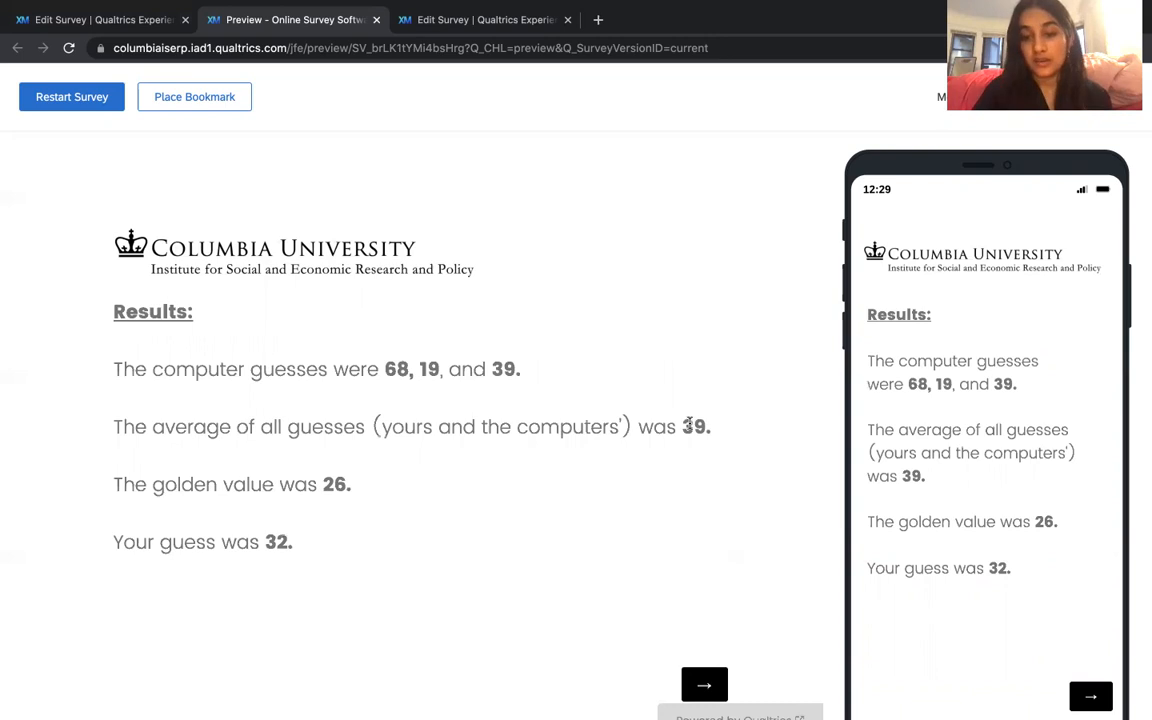
Examine the results page, comparing the average of all guesses, the golden value and the submitted guess.
drag(695, 426, 704, 426)
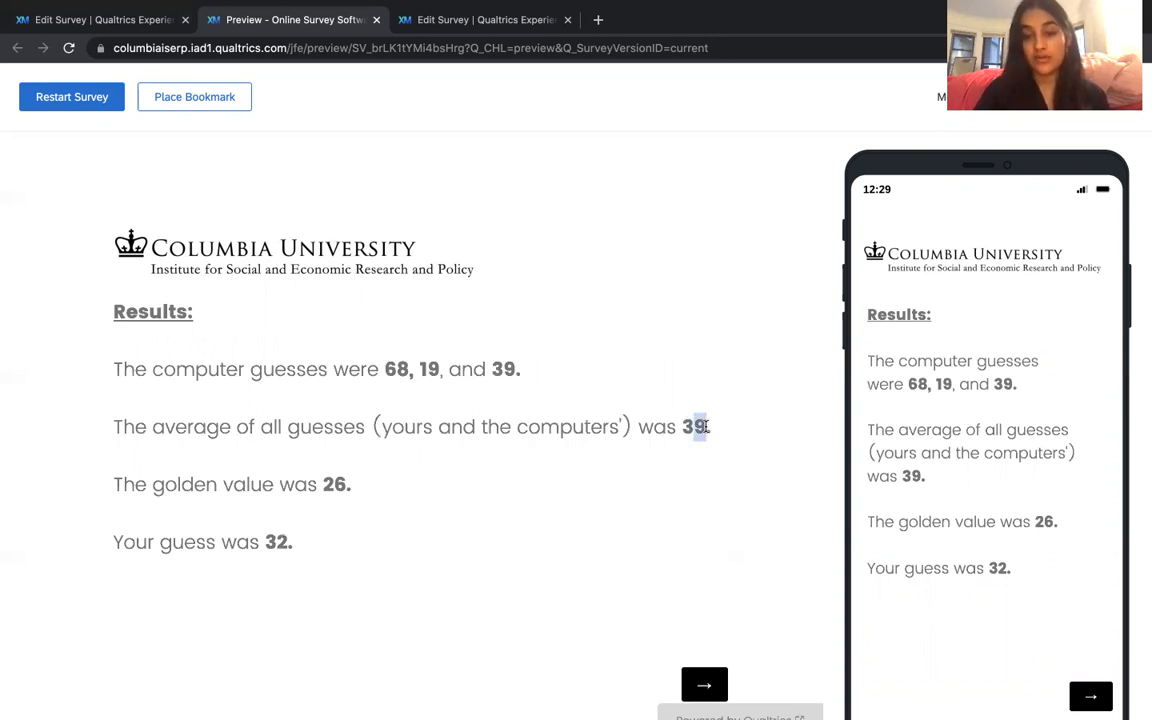
drag(325, 491, 345, 492)
click(269, 546)
drag(268, 546, 285, 545)
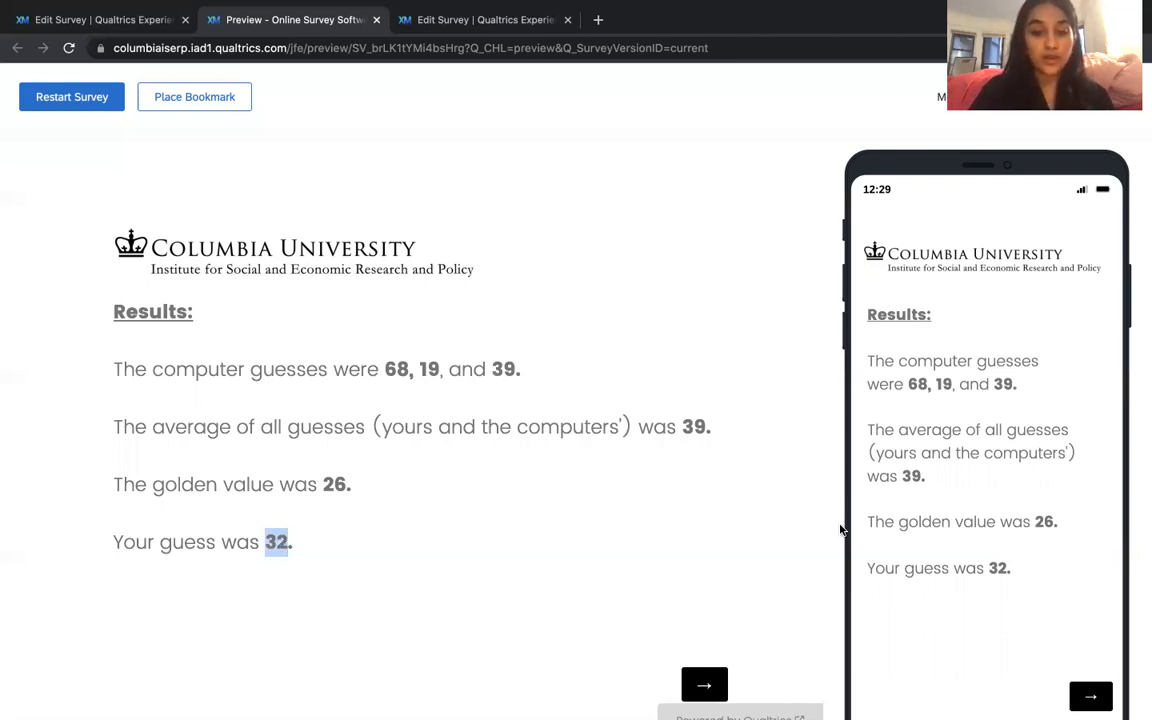
click(706, 428)
drag(706, 428, 684, 428)
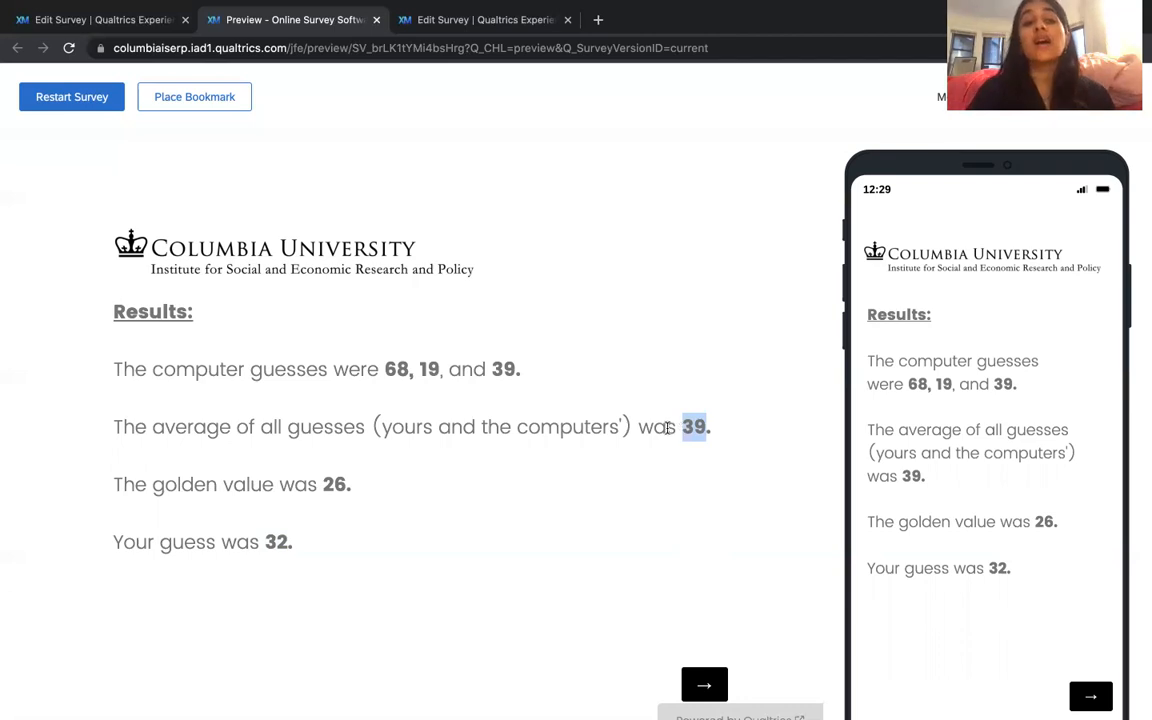
drag(345, 486, 327, 490)
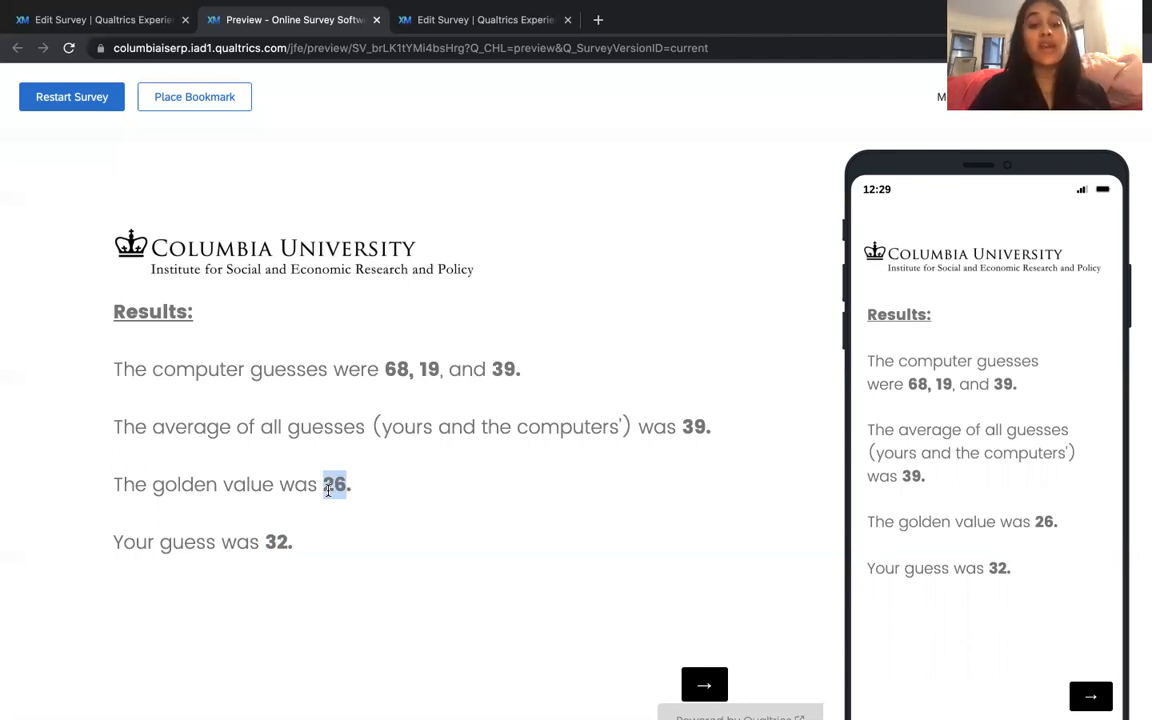
drag(289, 541, 265, 541)
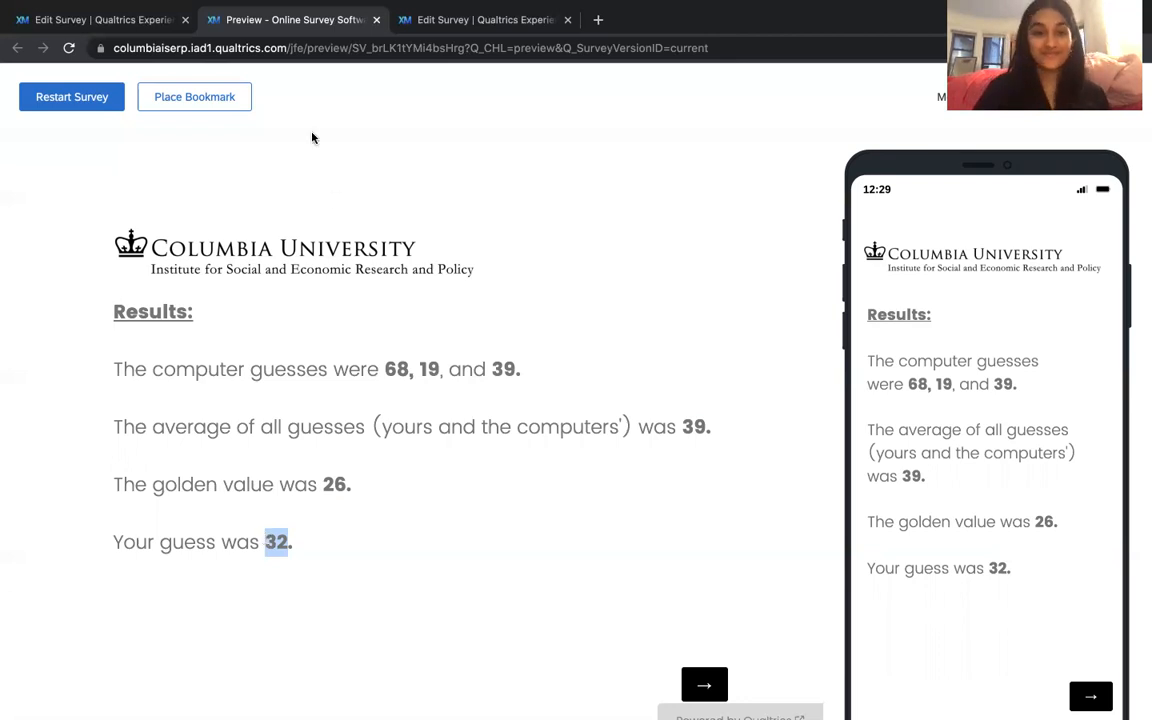
Switch to the survey flow and add an embedded data field named "demonstration" to the first Set Embedded Data element.
click(130, 28)
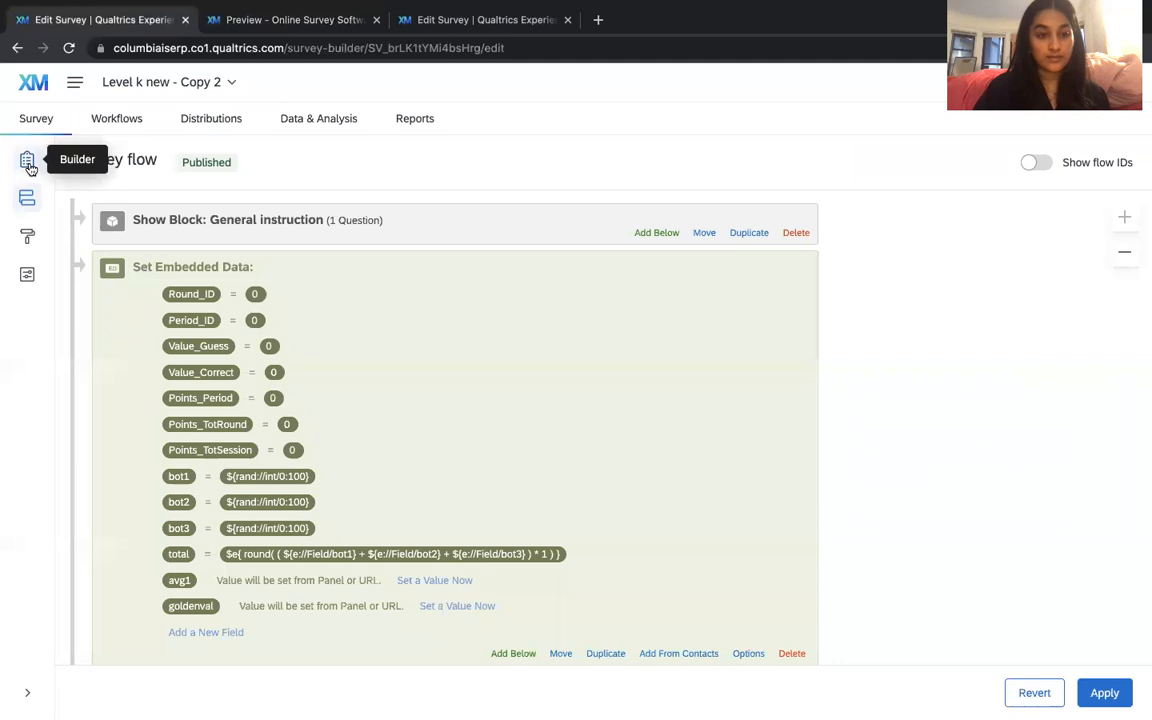
scroll(627, 465, down, 1)
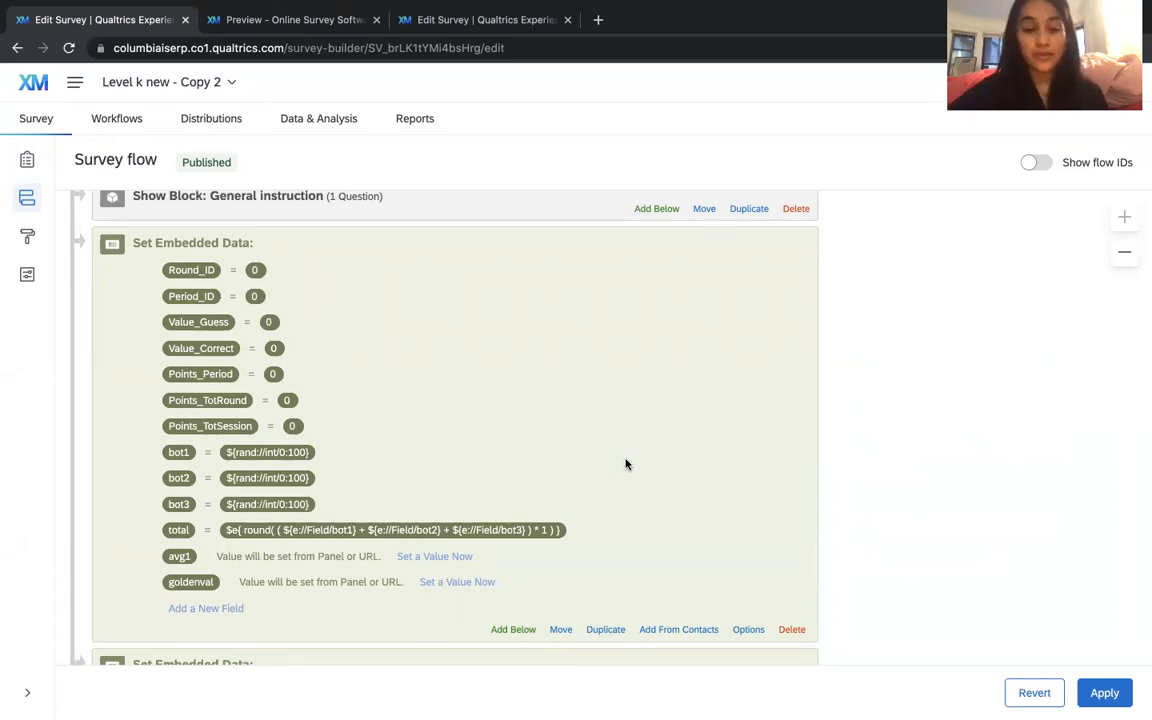
click(200, 609)
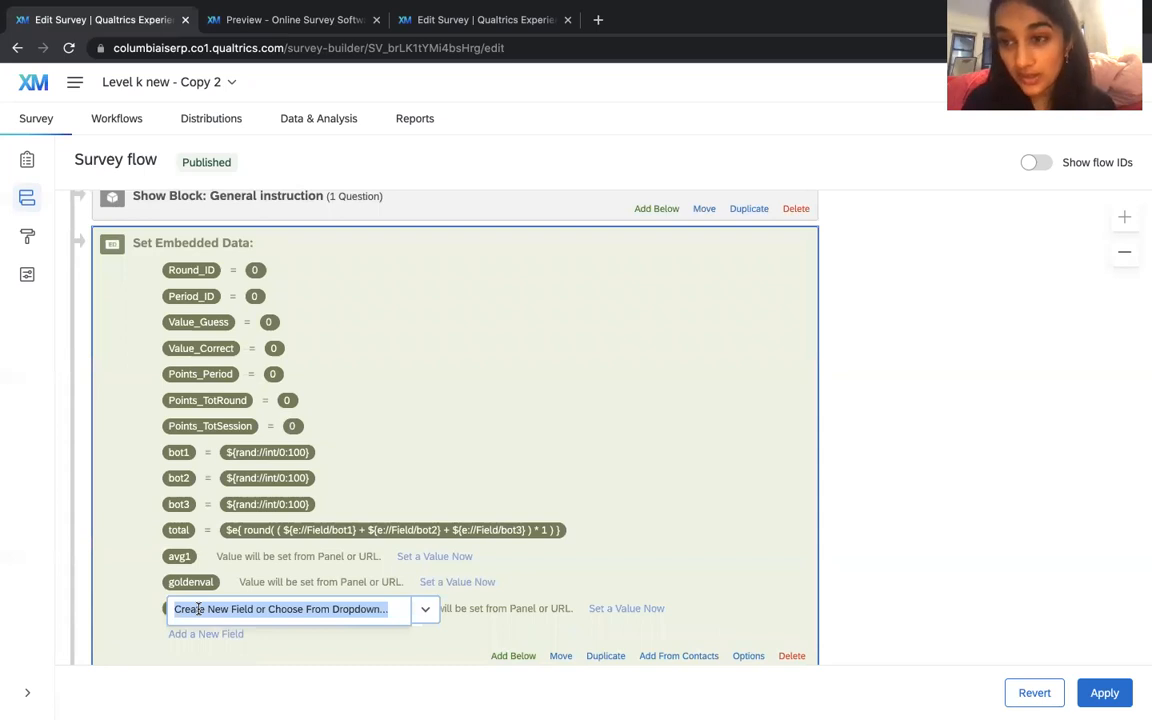
text(dem)
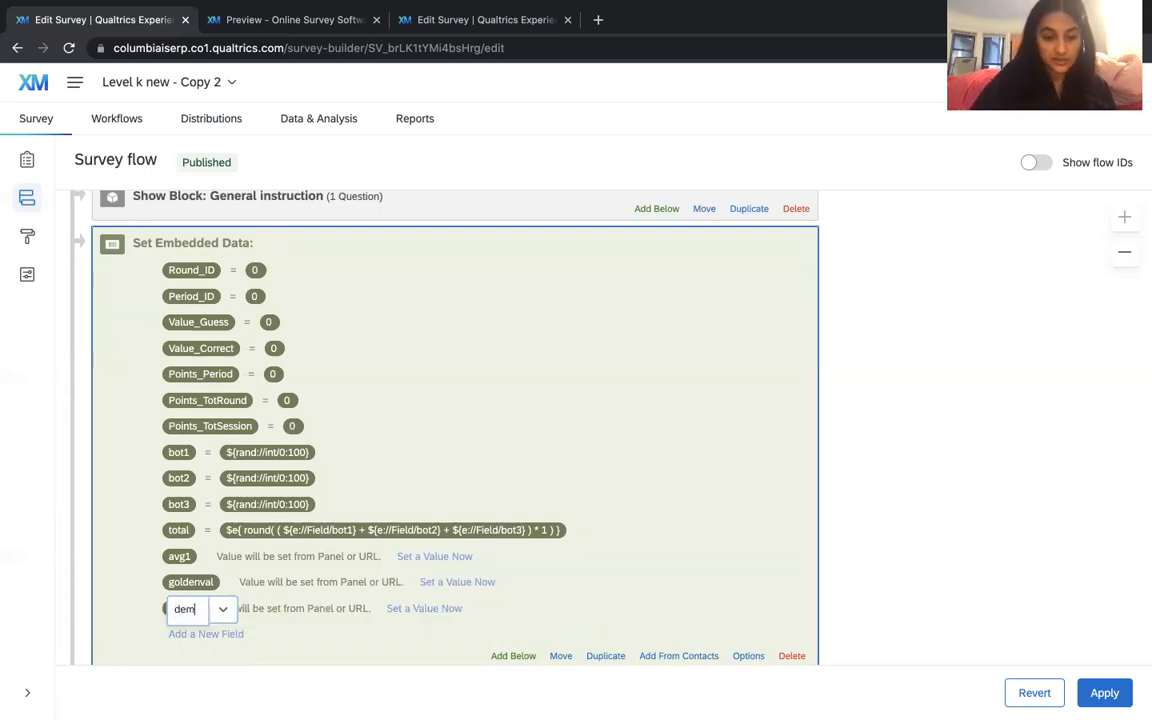
text(onstration)
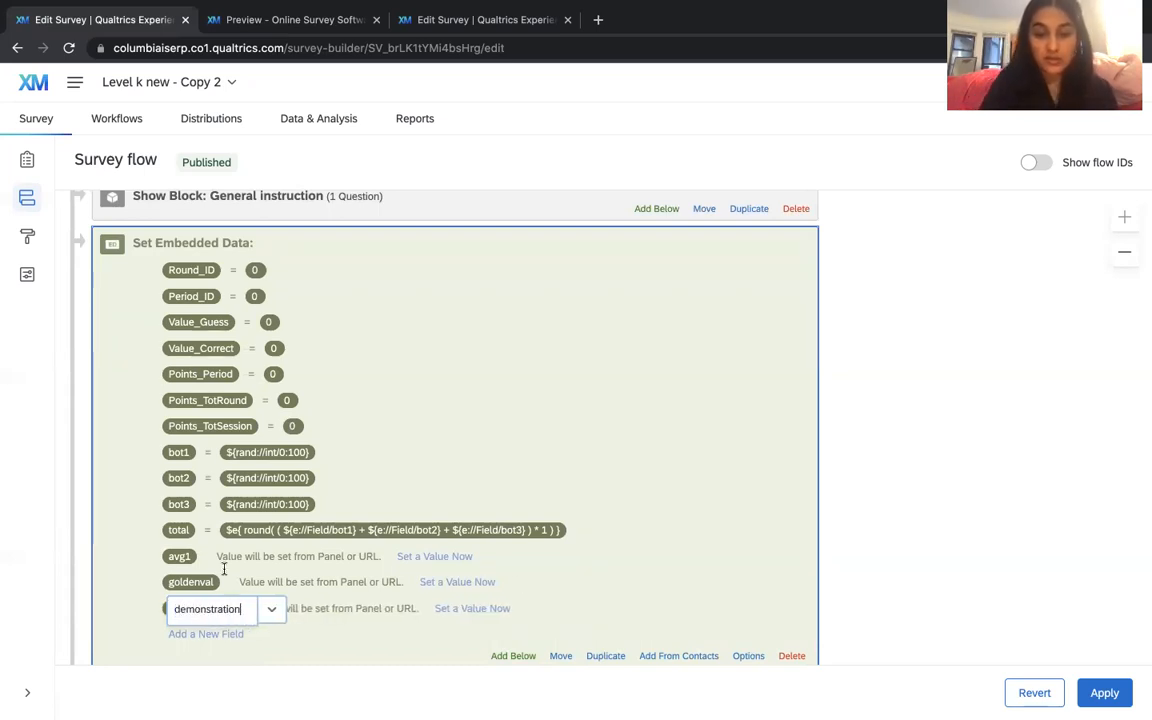
key(Return)
Set the value of the demonstration field to the math expression $e{ 4 + 4 }.
click(478, 608)
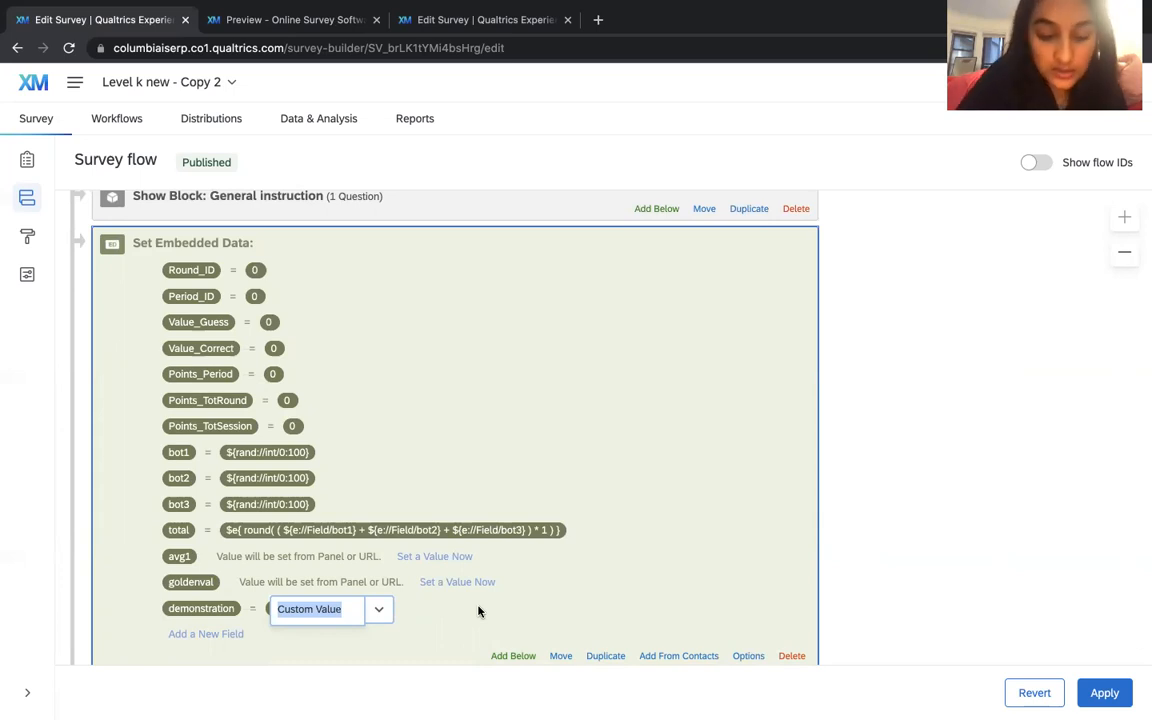
text($)
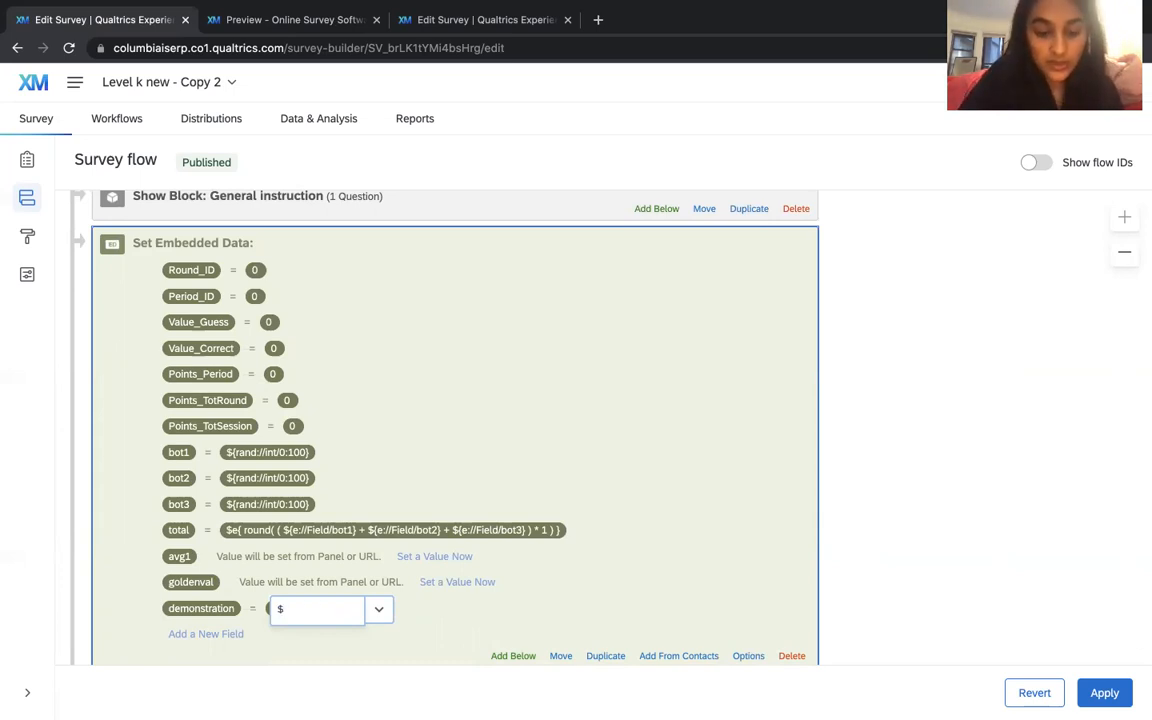
text(e{)
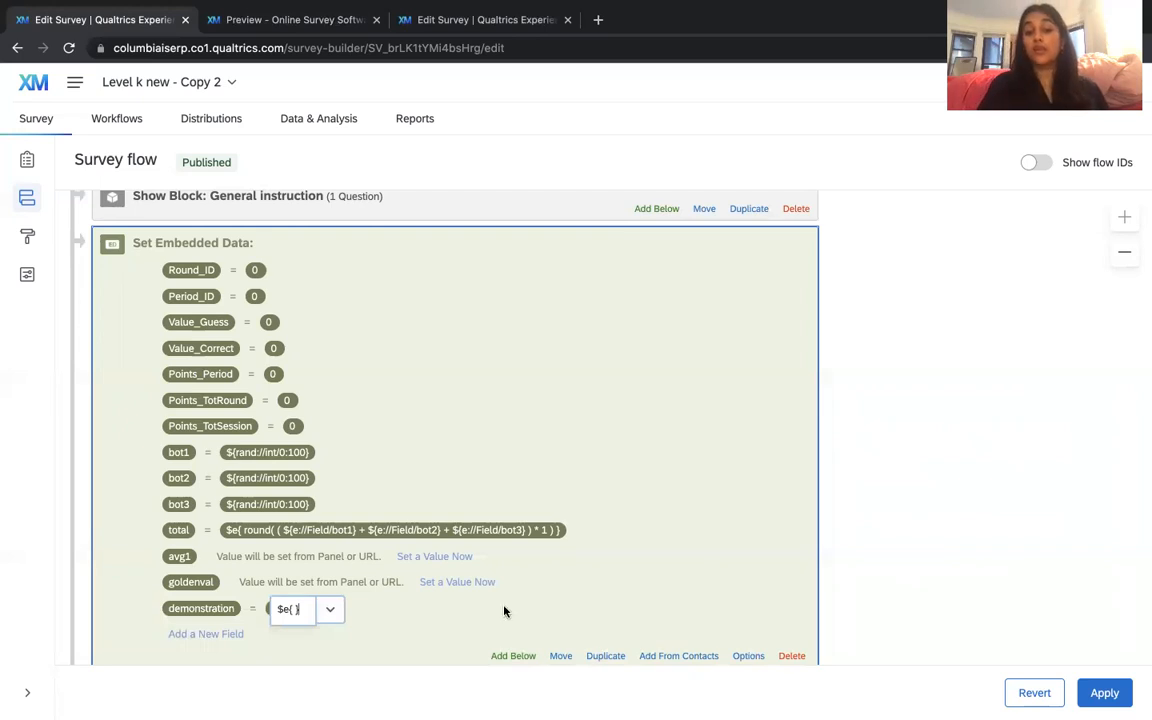
click(296, 609)
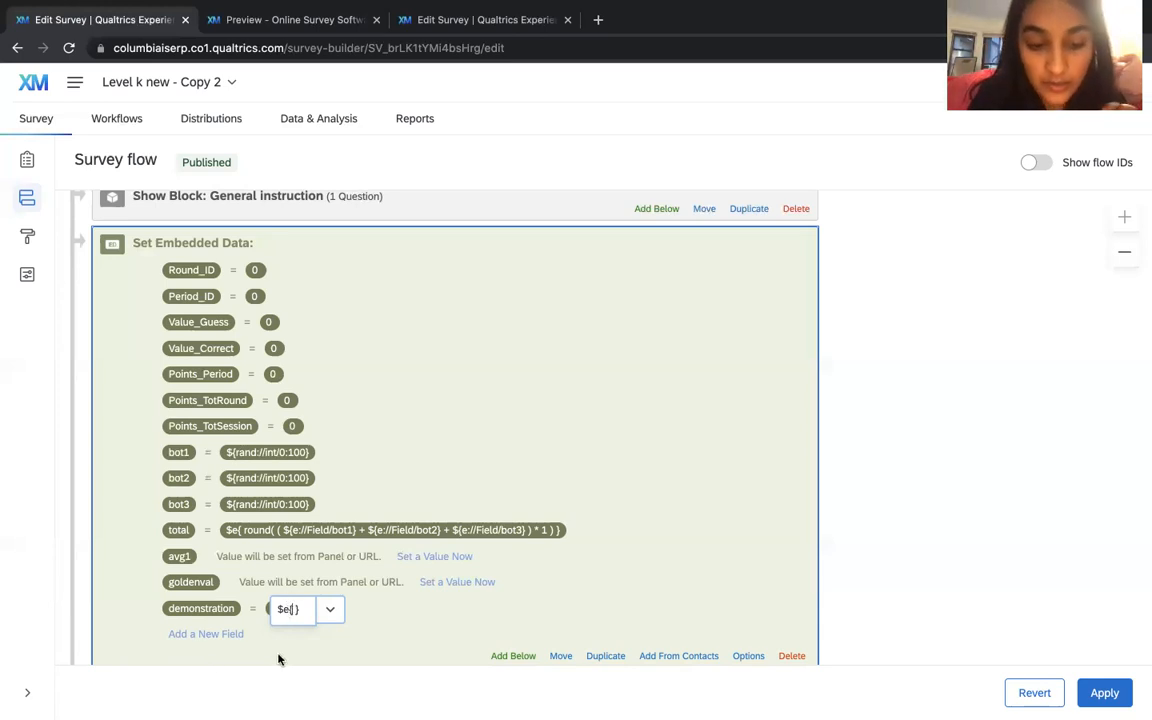
text(4 )
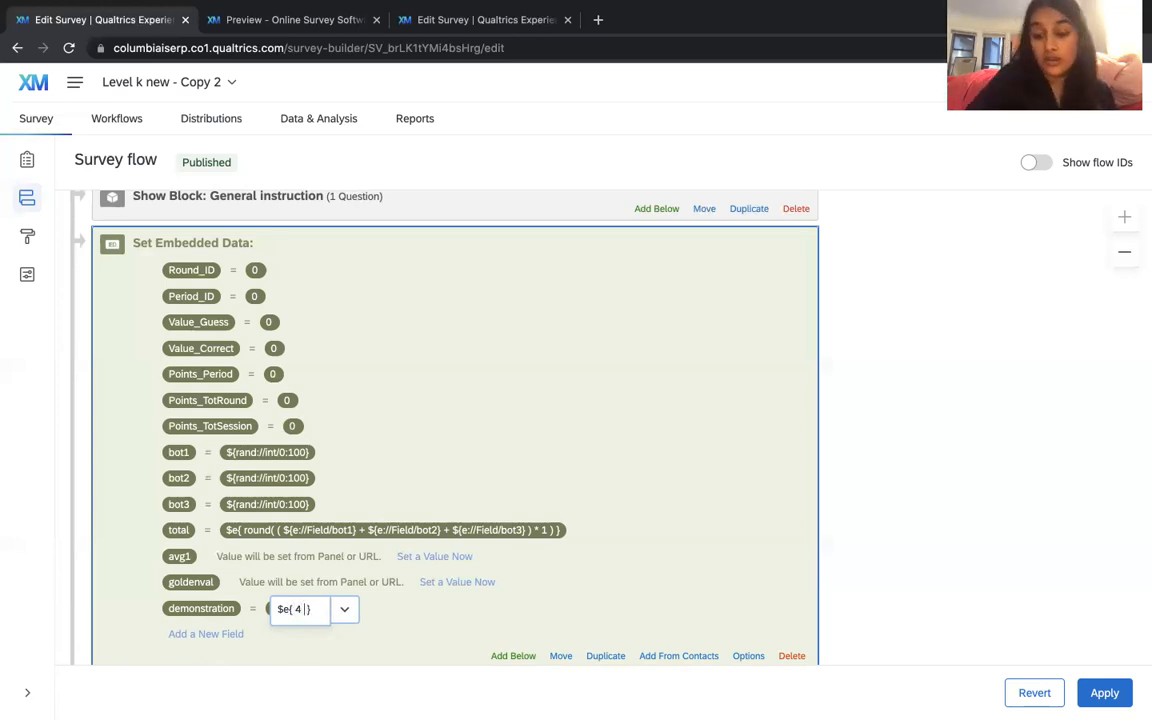
text( +)
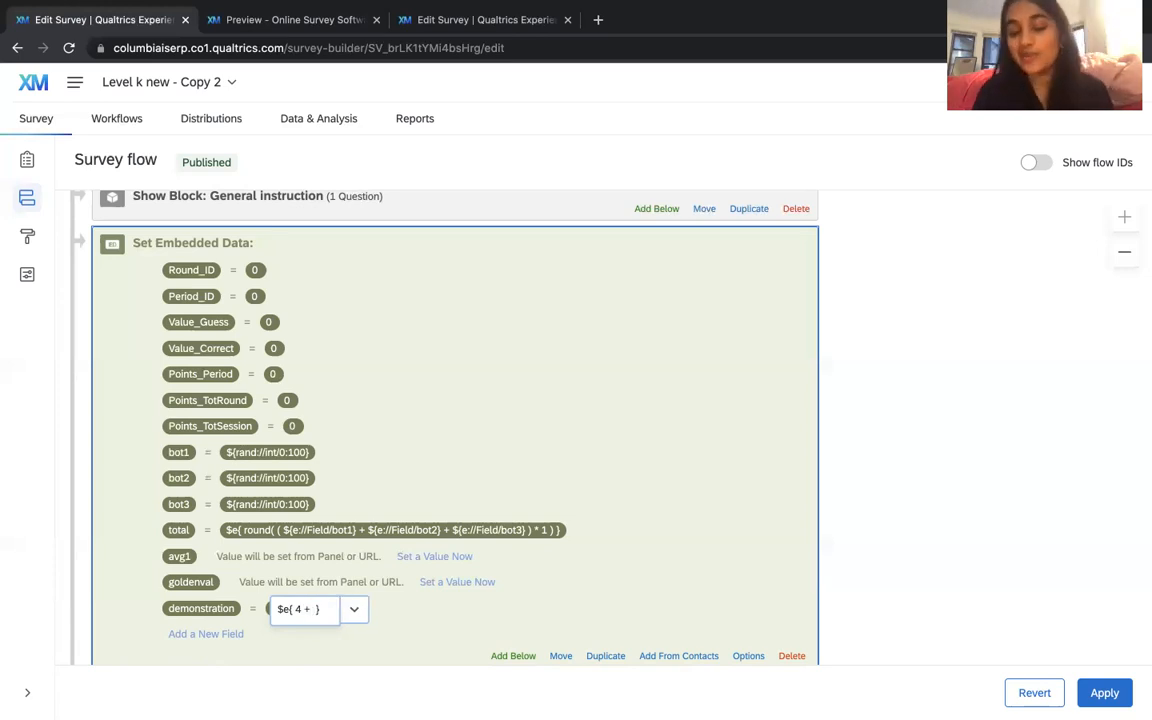
text( 4)
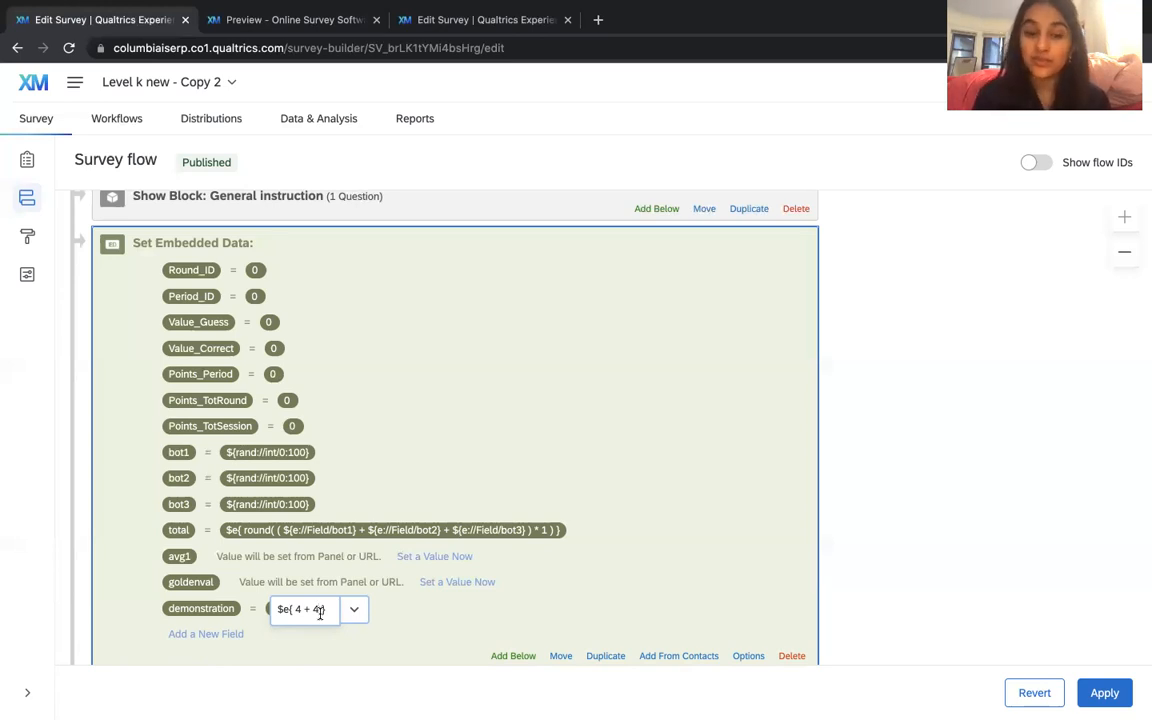
drag(278, 609, 293, 610)
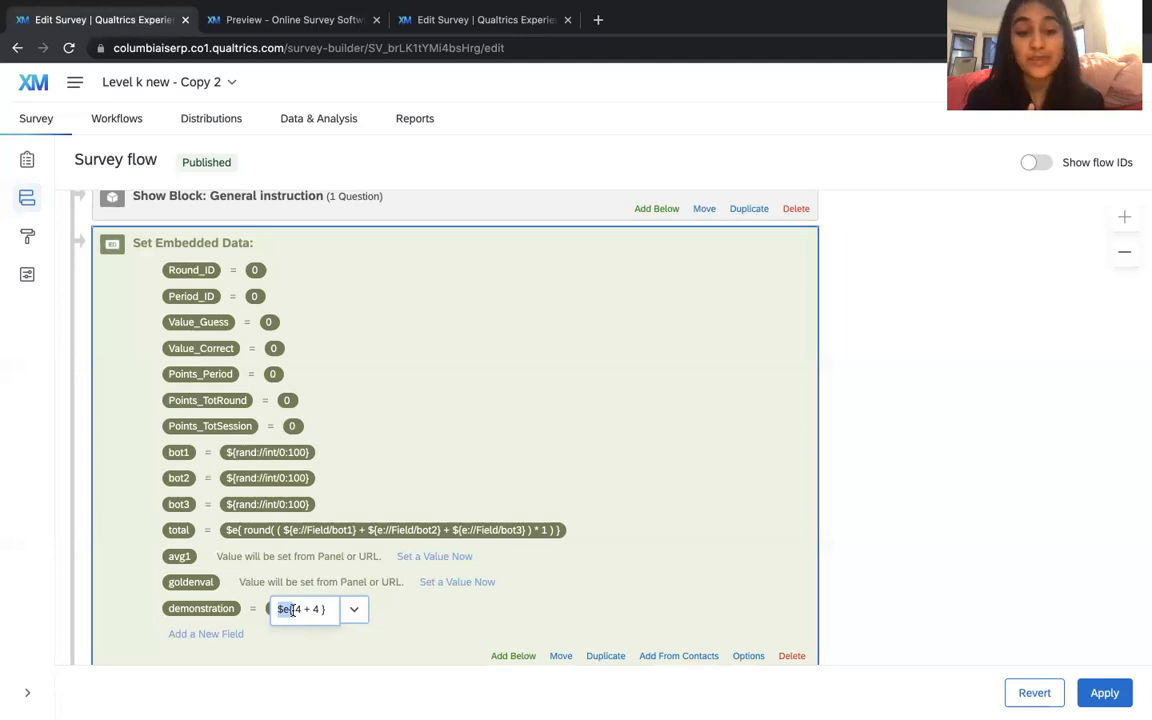
click(393, 619)
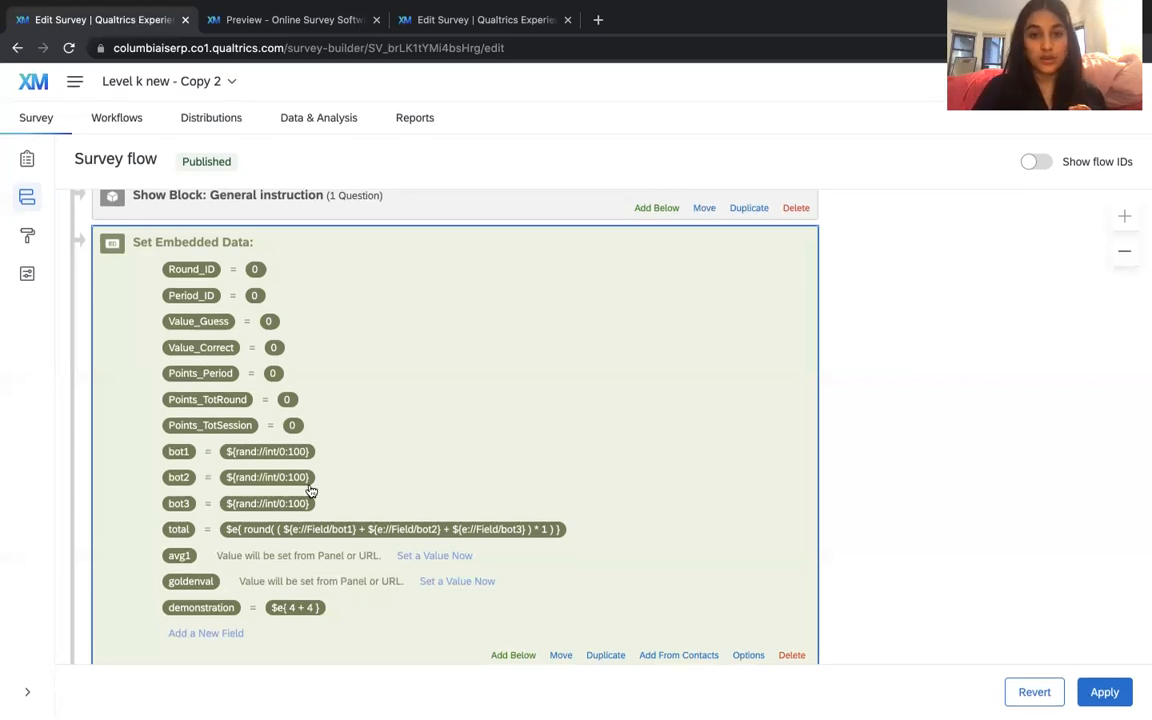
In the survey builder, insert piped text for the embedded data field bot1 below "demonstration block:" in question Q4.
click(480, 20)
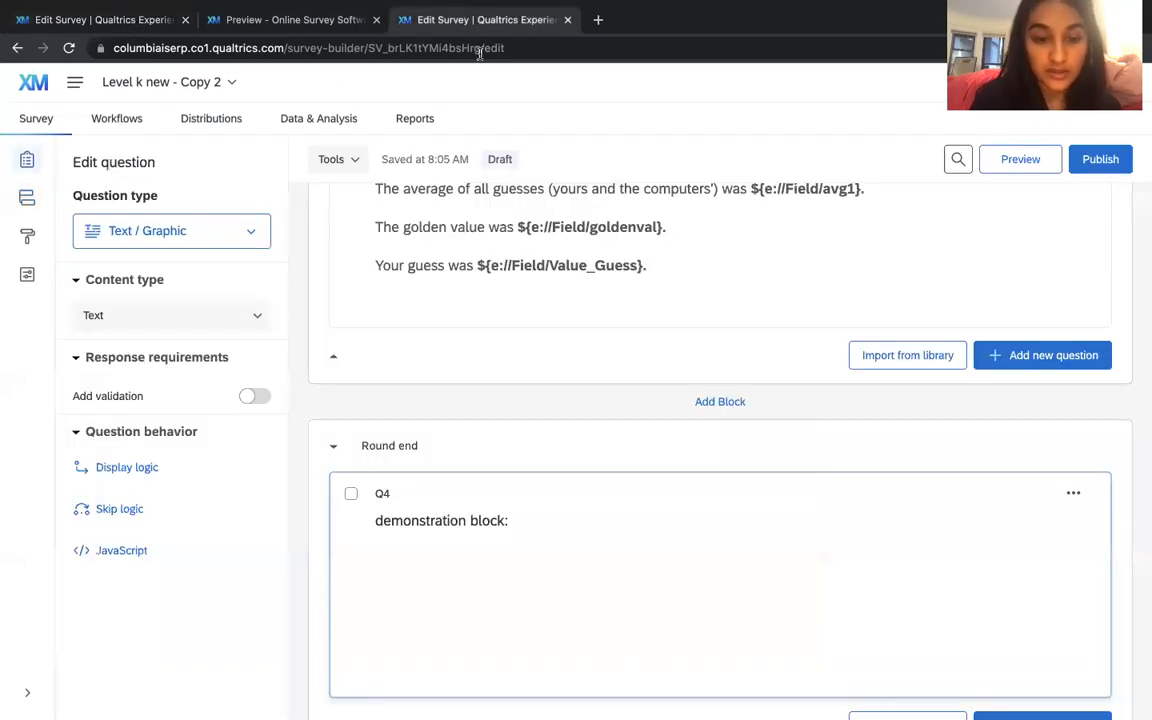
click(604, 586)
click(604, 586)
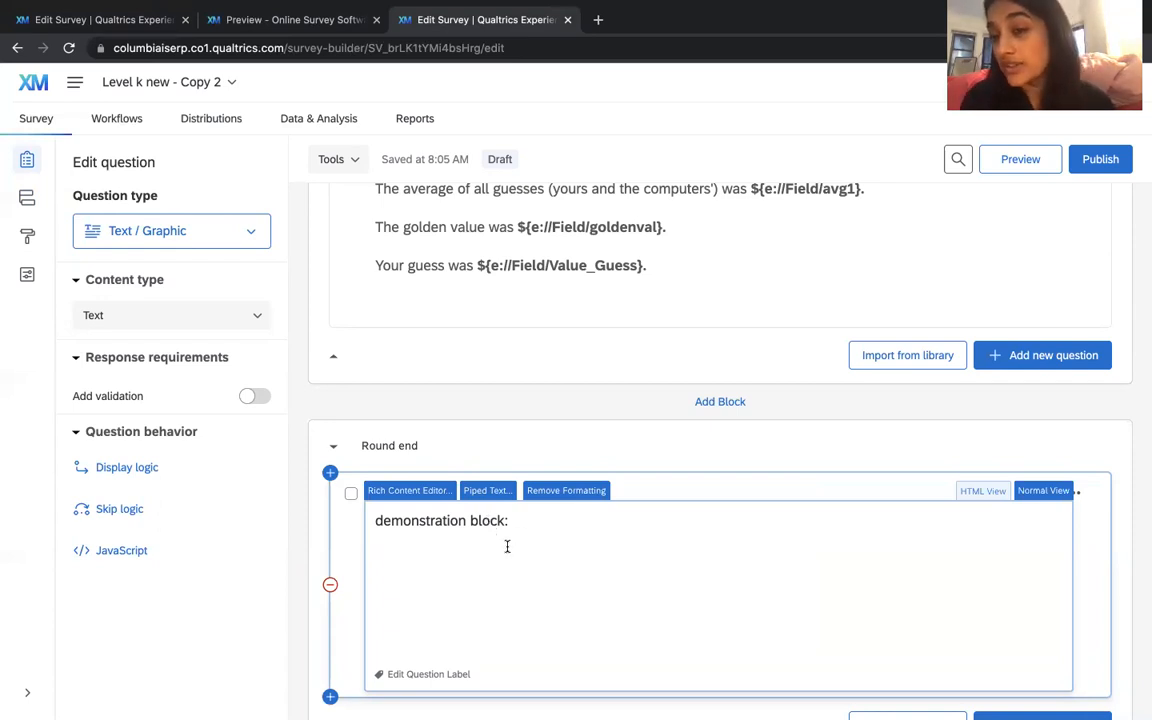
click(487, 490)
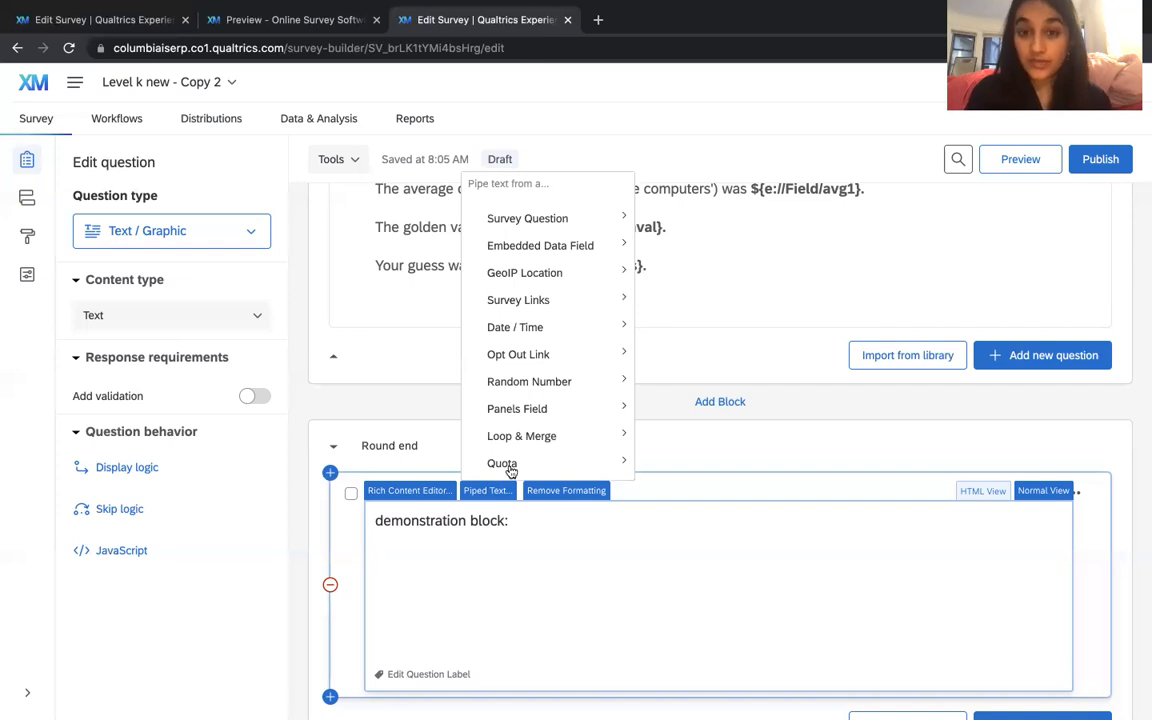
mouse_move(617, 246)
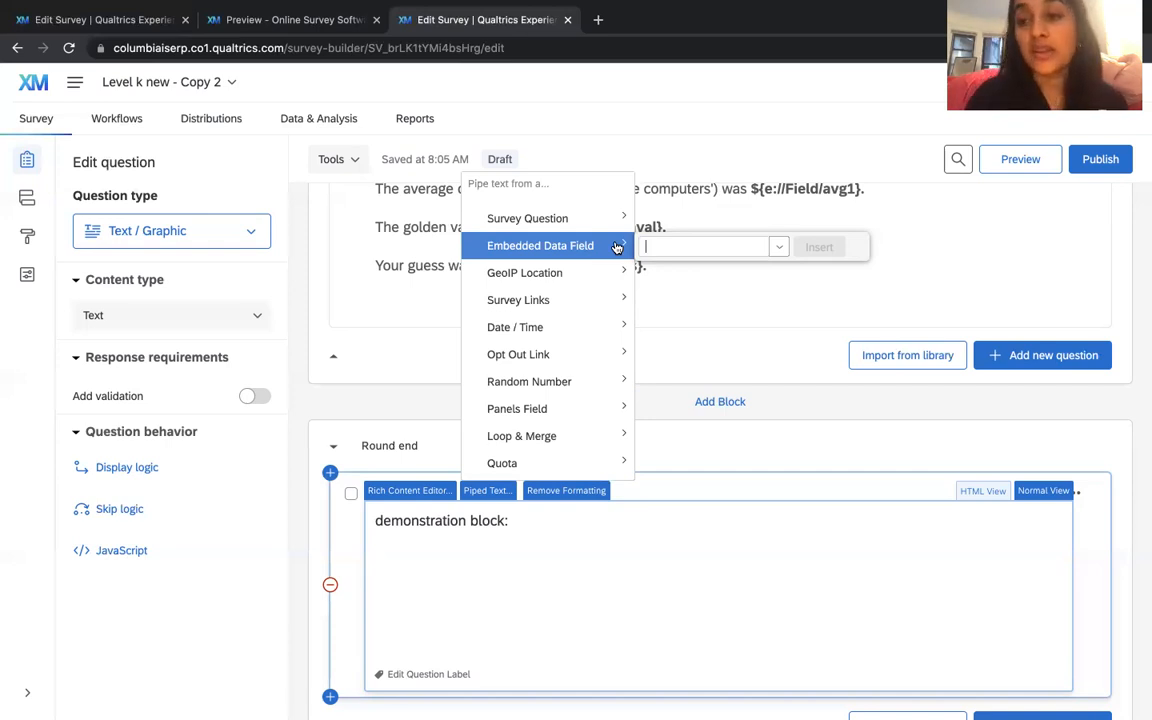
click(779, 248)
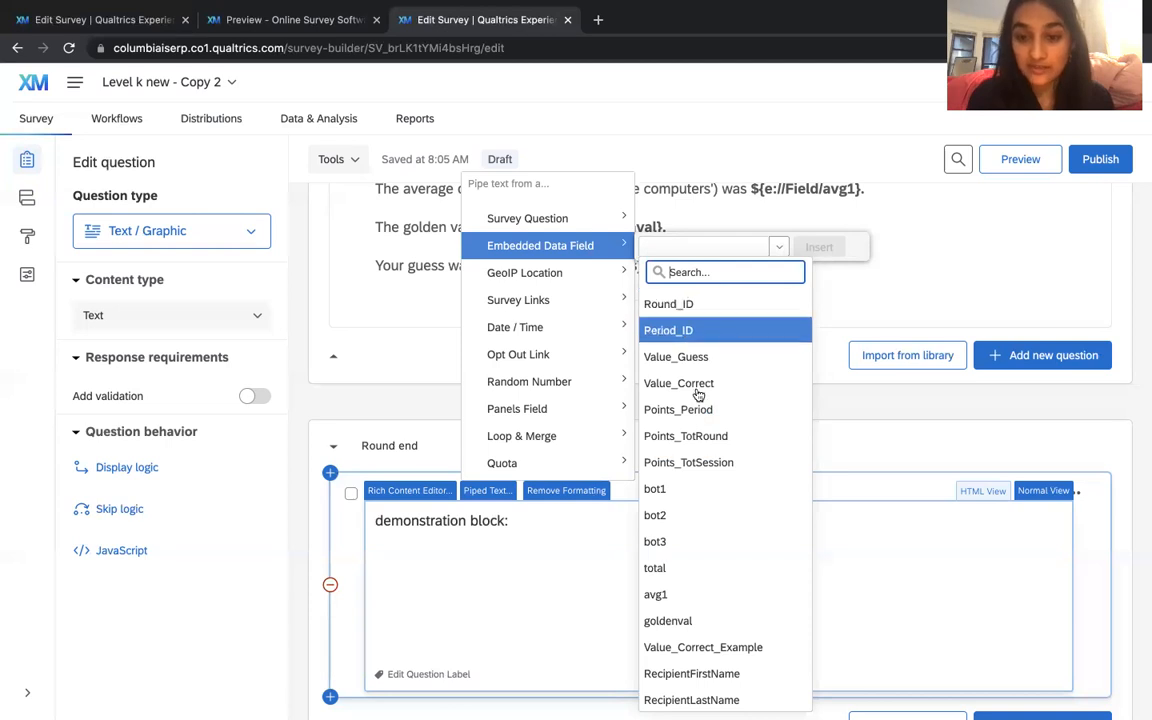
click(656, 488)
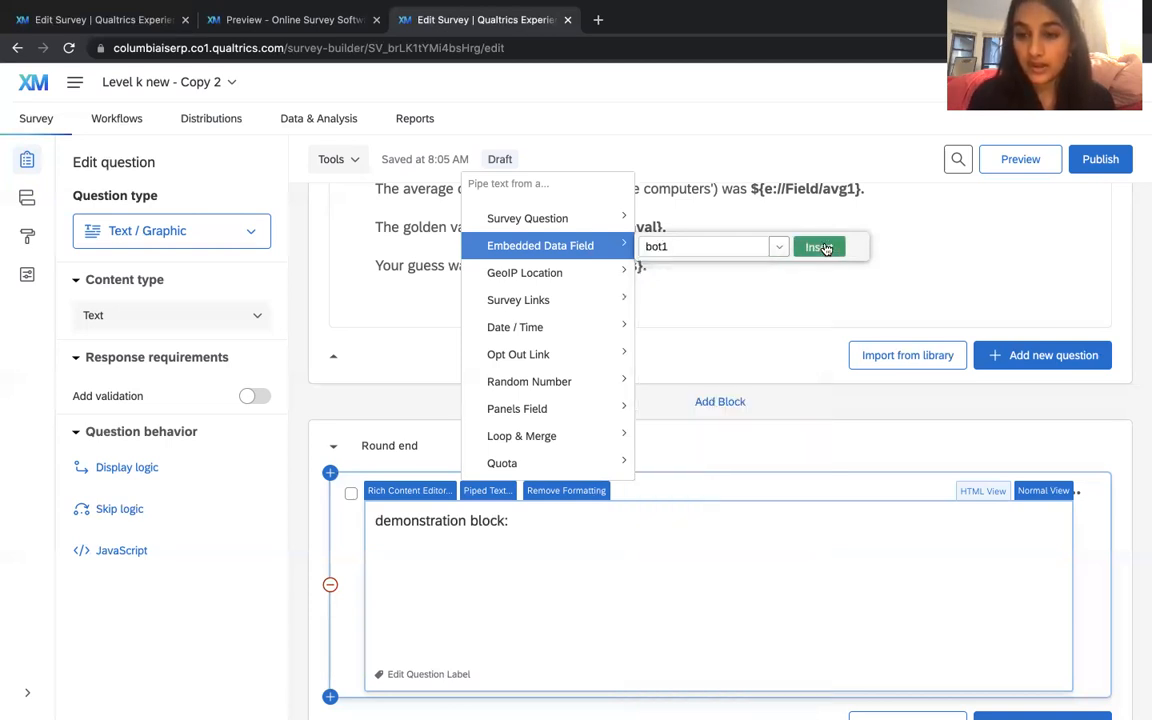
click(819, 247)
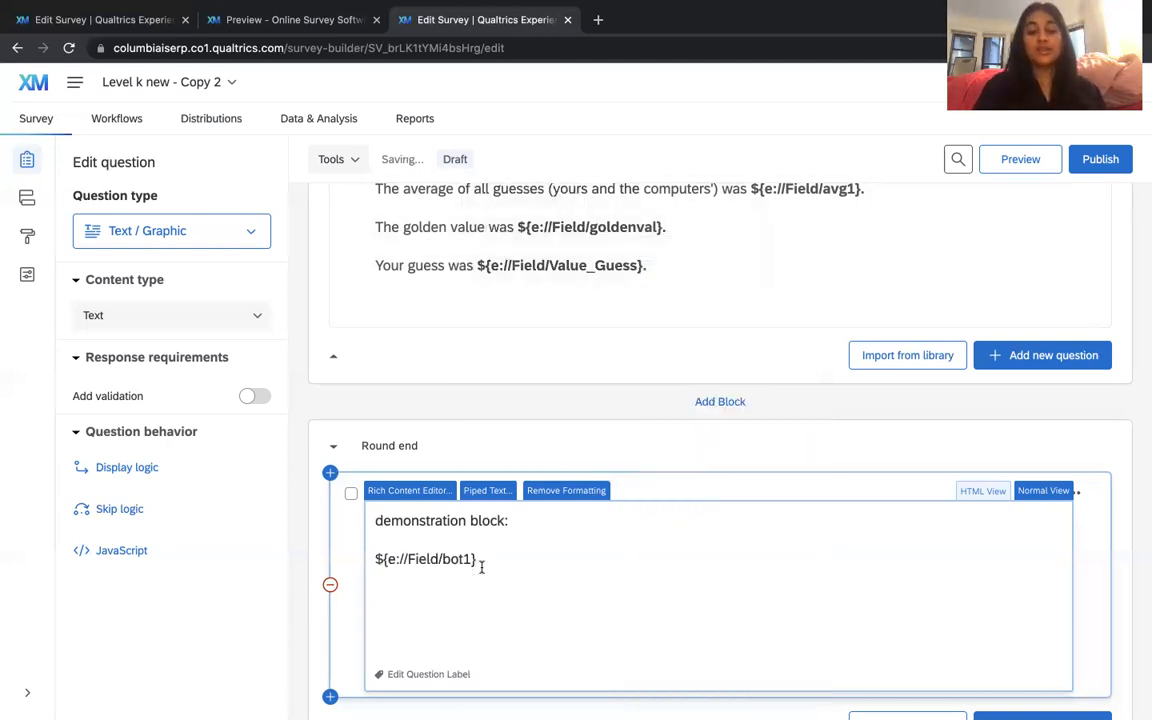
Copy the bot1 piped-text code to a new line beneath it and change the copy's field name to variable_name.
drag(498, 560, 369, 560)
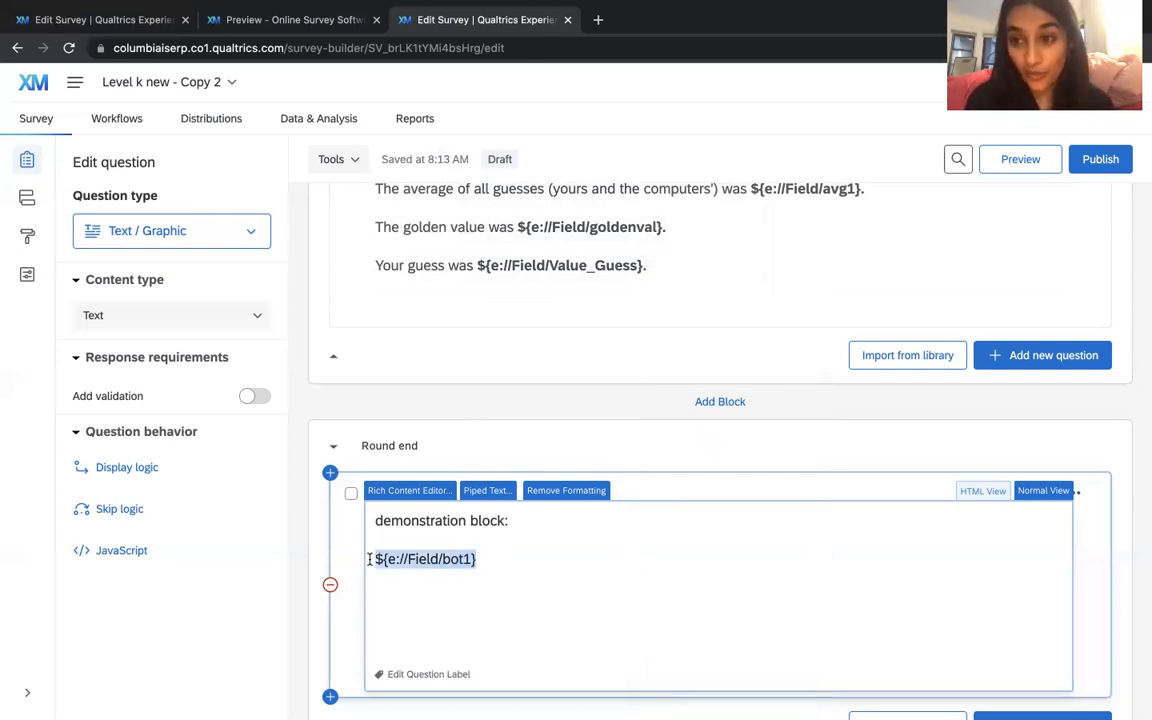
click(530, 622)
drag(488, 555, 376, 562)
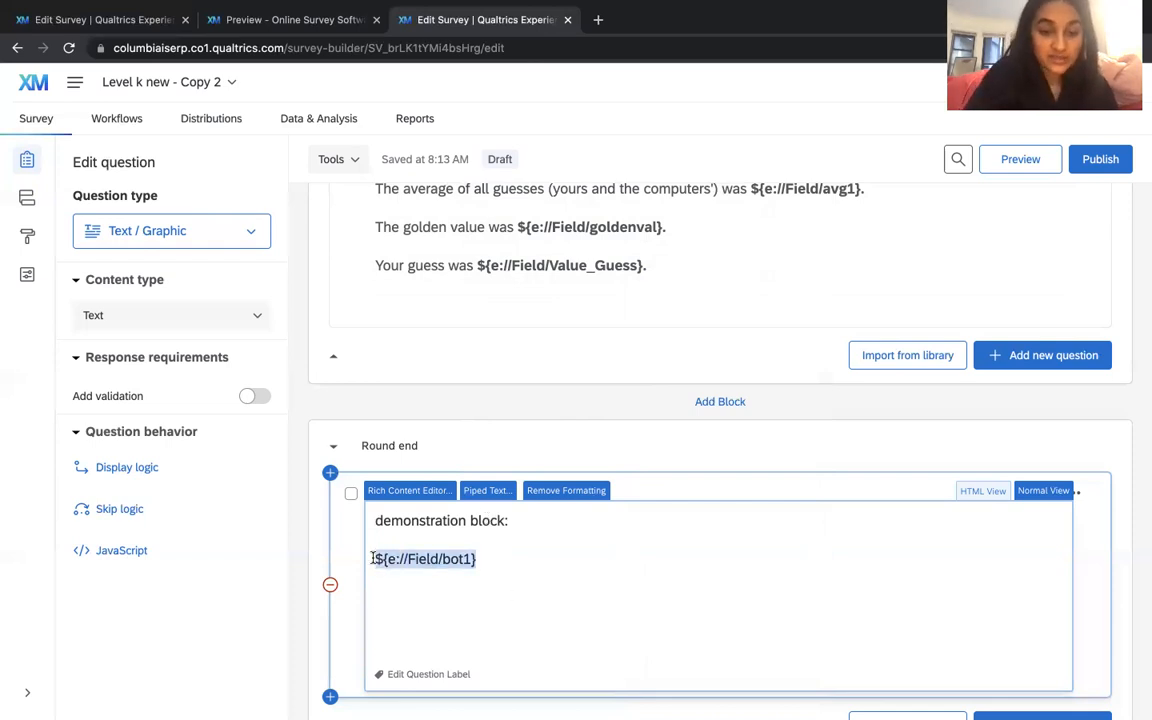
key(ctrl+c)
click(432, 607)
key(ctrl+v)
click(470, 598)
key(BackSpace)
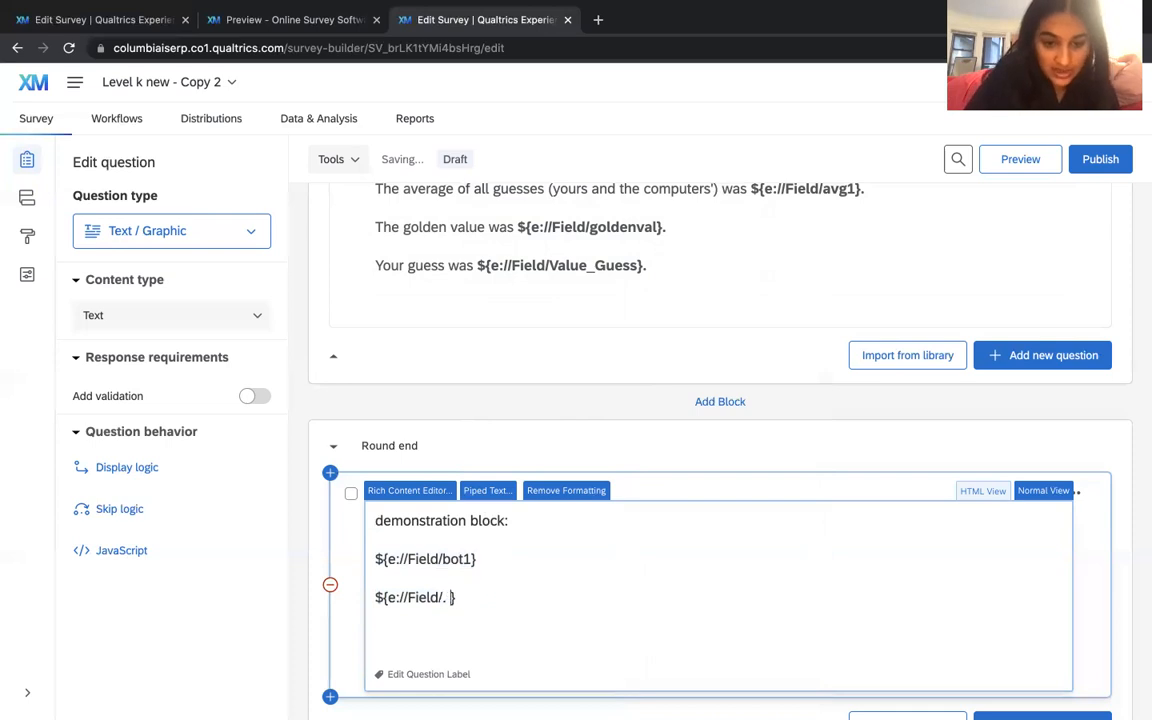
text(variable_name)
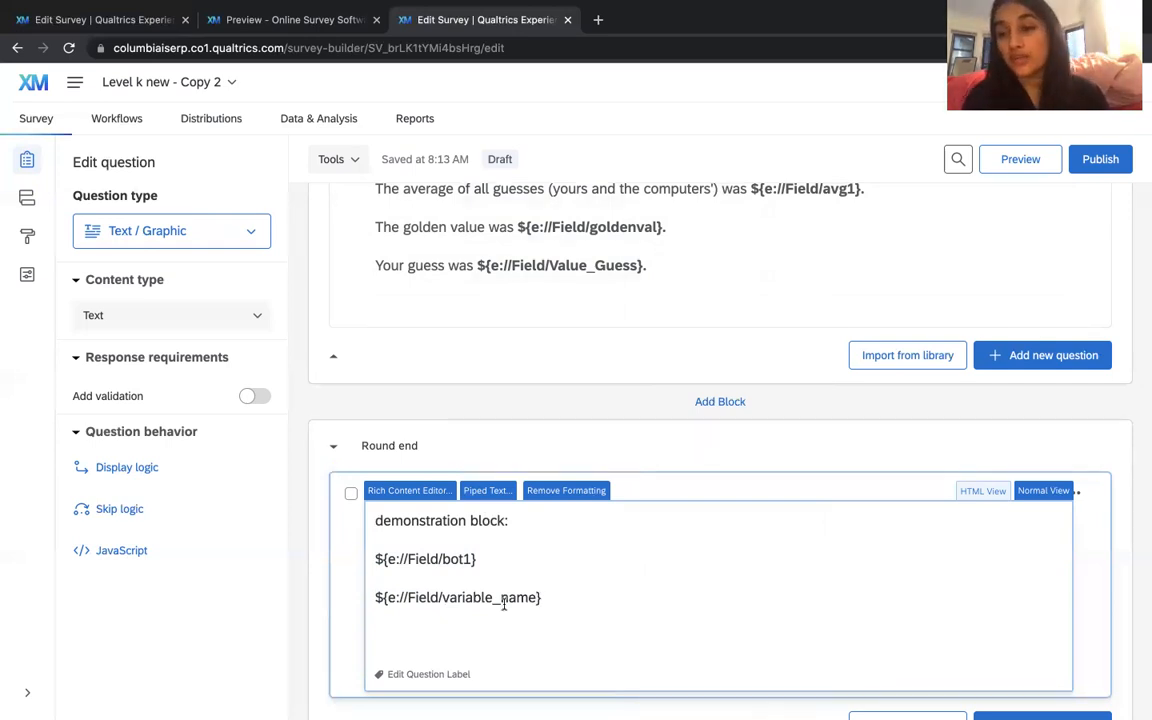
Delete the variable_name line from the Q4 text and select the remaining bot1 piped-text code.
drag(568, 596, 361, 579)
key(BackSpace)
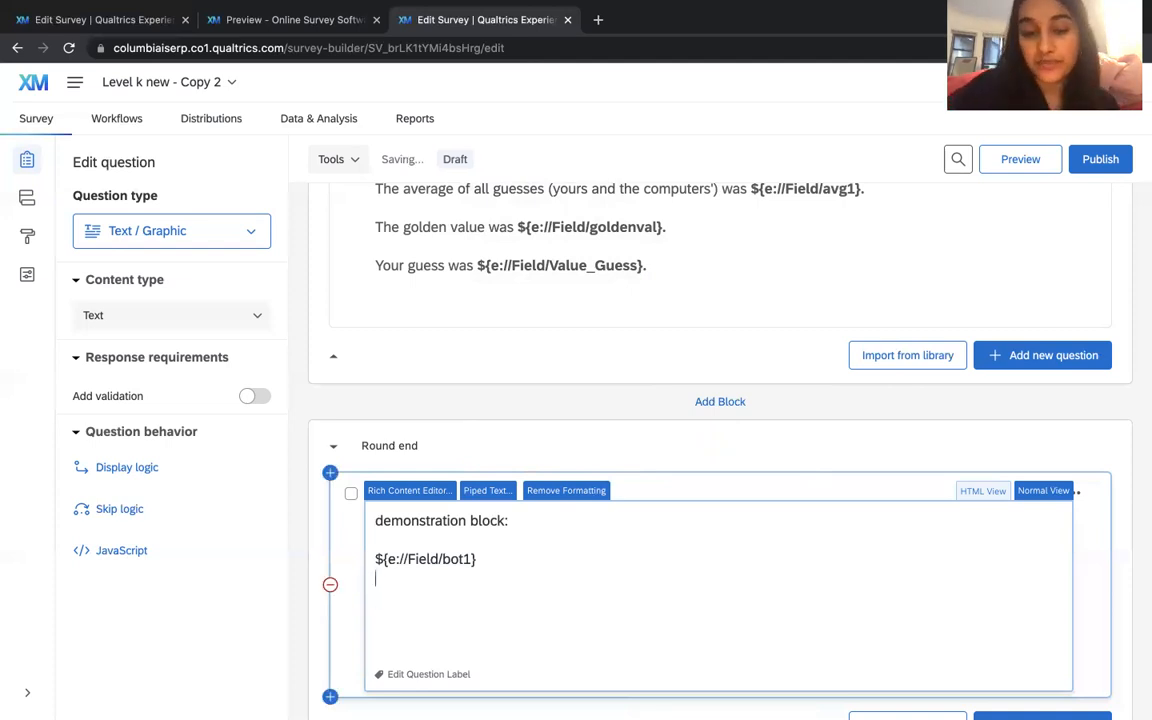
drag(480, 559, 324, 561)
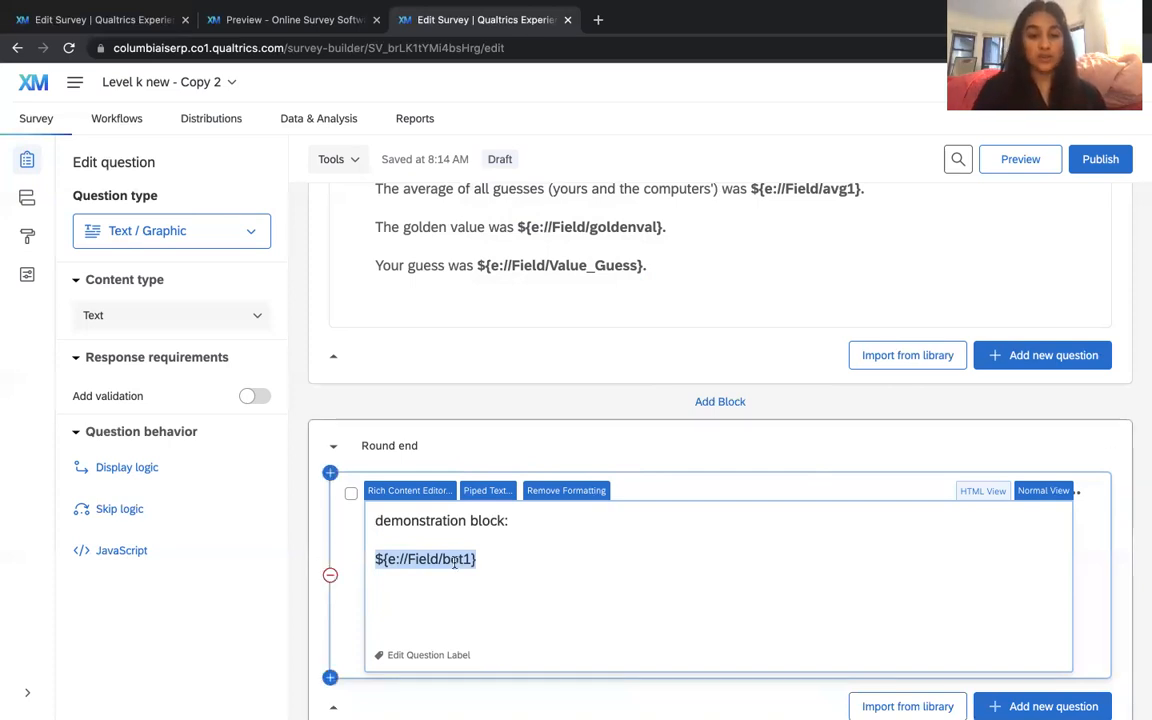
In the survey flow, examine the total field's expression and its bot1 piped-text term.
click(27, 197)
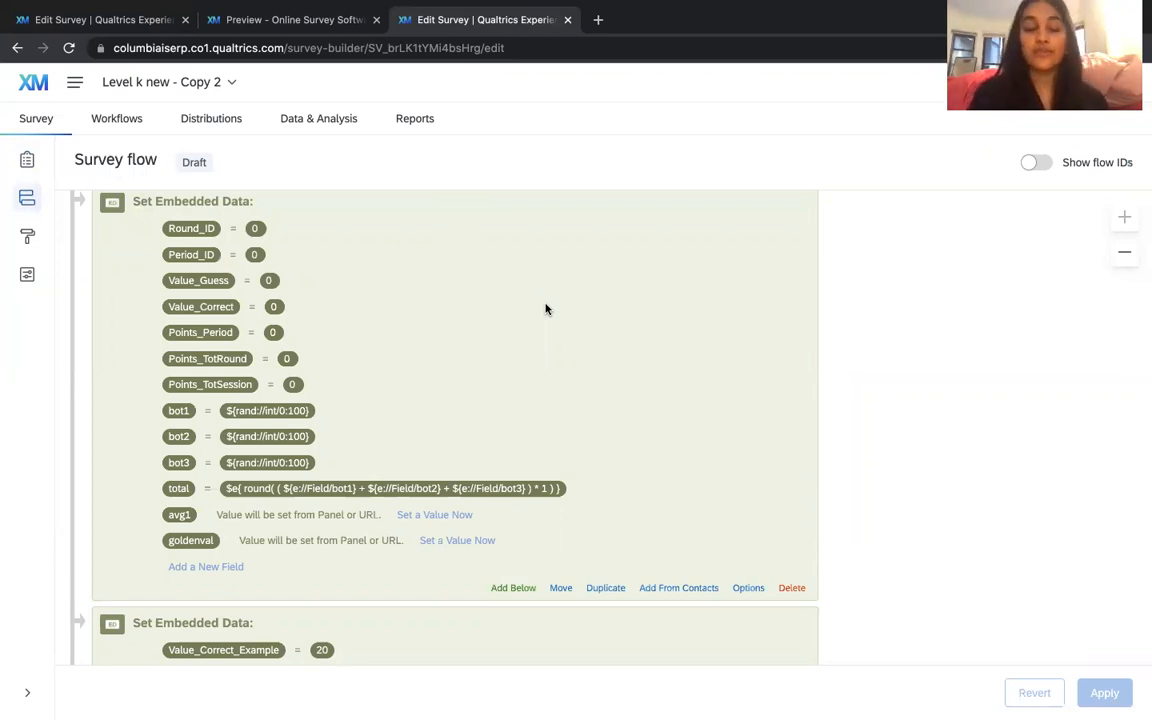
click(273, 487)
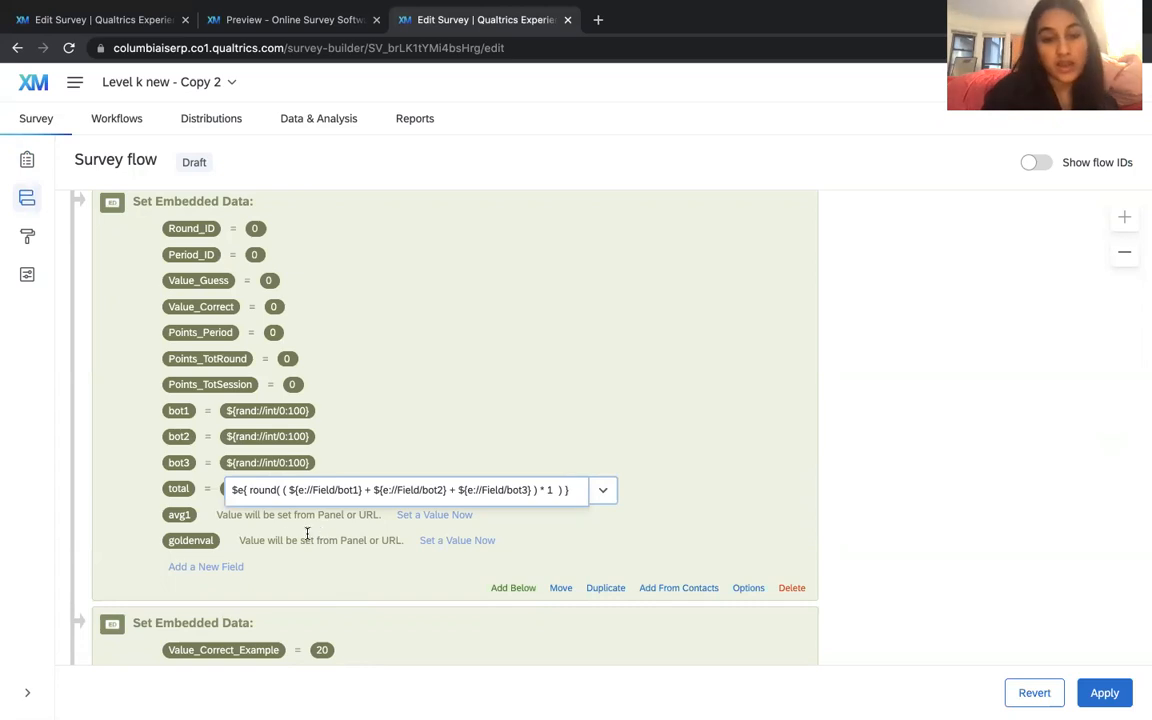
drag(363, 490, 285, 490)
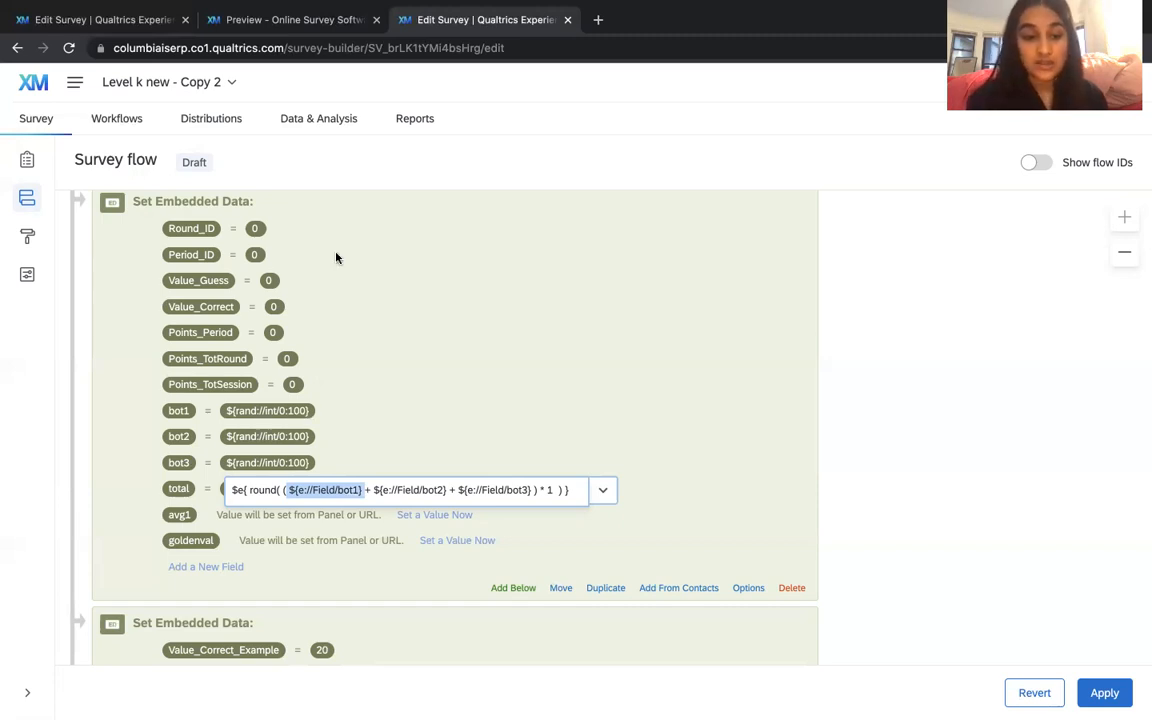
click(312, 609)
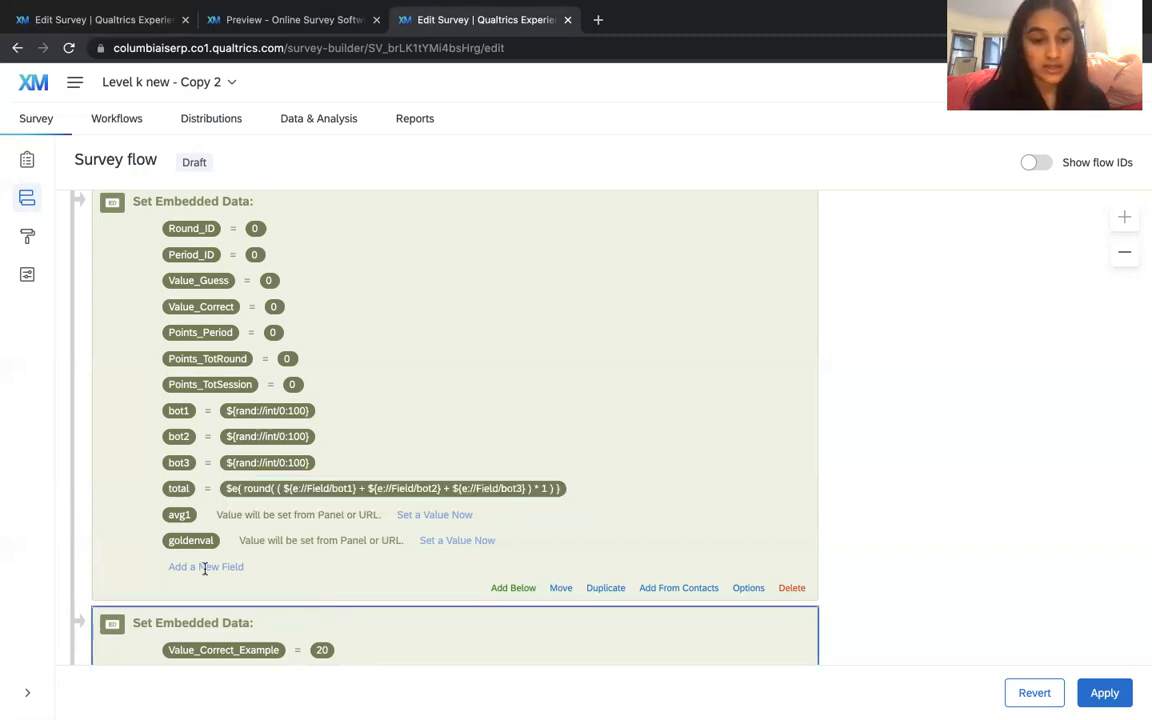
Add a new embedded data field named bot1_example below goldenval.
click(205, 567)
text(bot1_example)
click(351, 600)
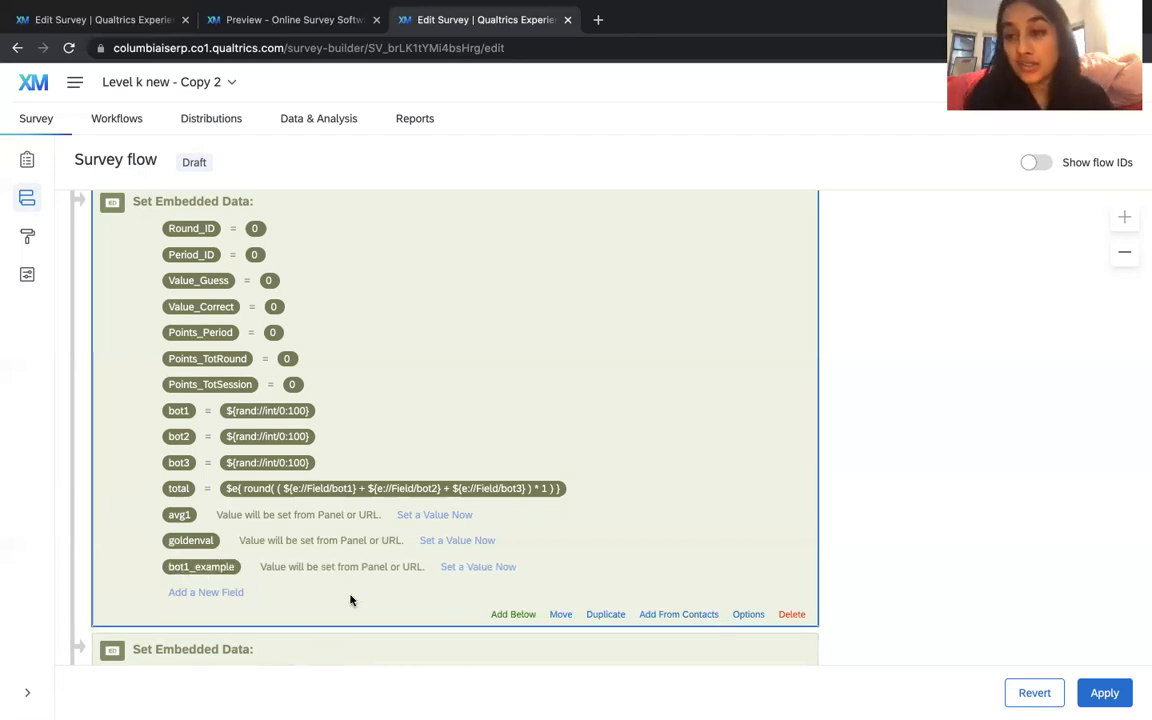
Look up the random integer piped-text option for the value of bot1_example, leaving the value unset.
click(480, 567)
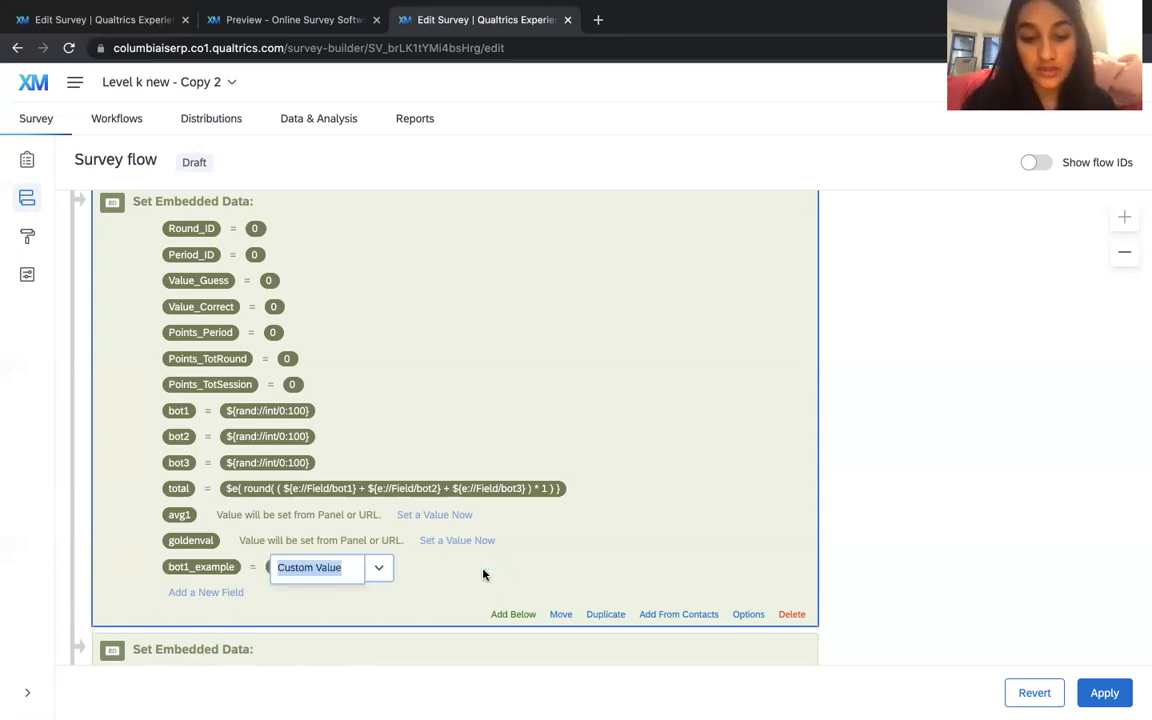
click(384, 569)
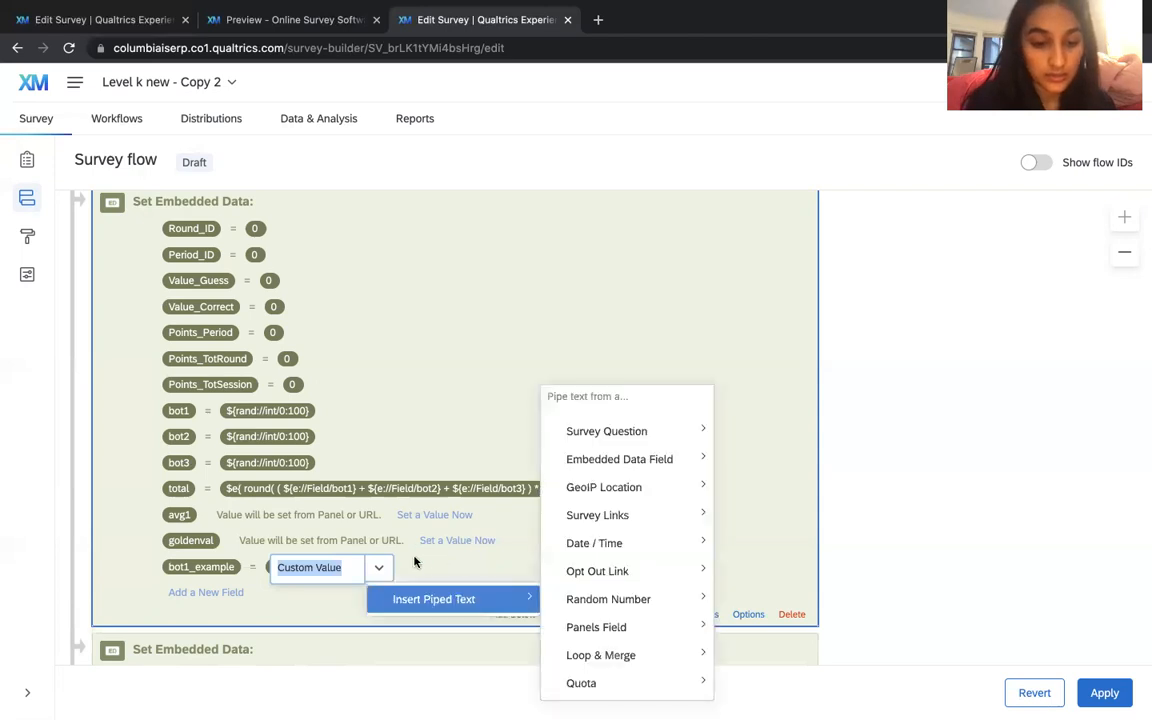
click(418, 563)
click(473, 567)
click(379, 567)
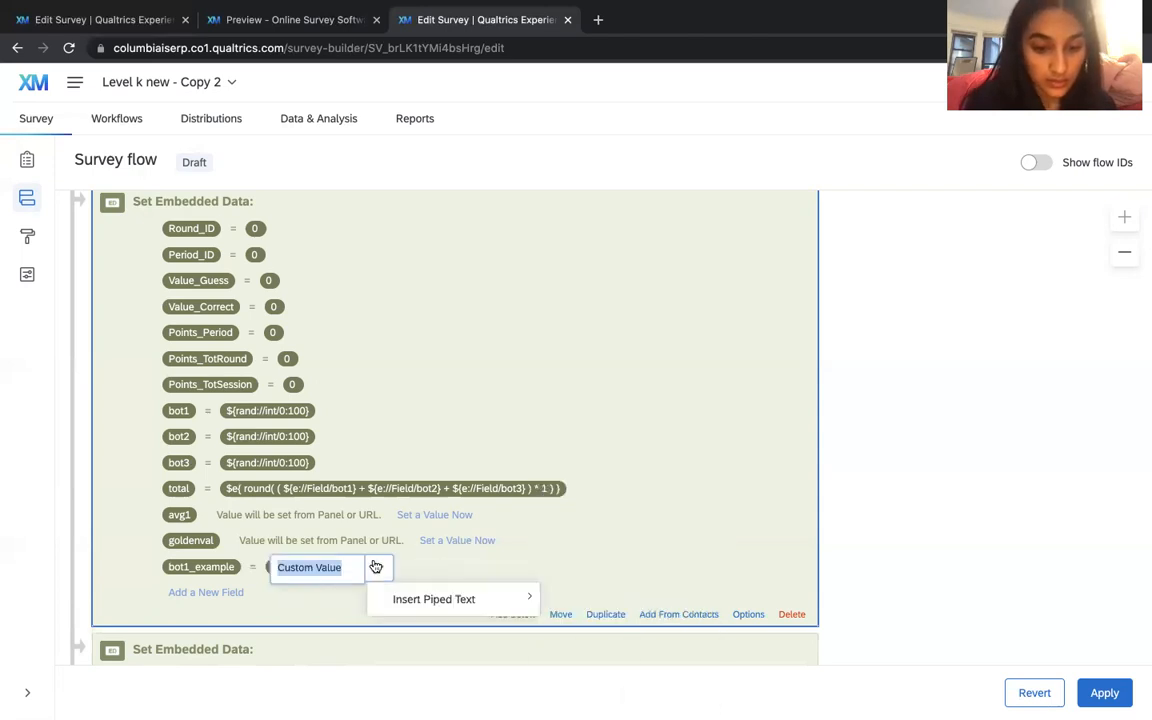
mouse_move(421, 597)
mouse_move(599, 609)
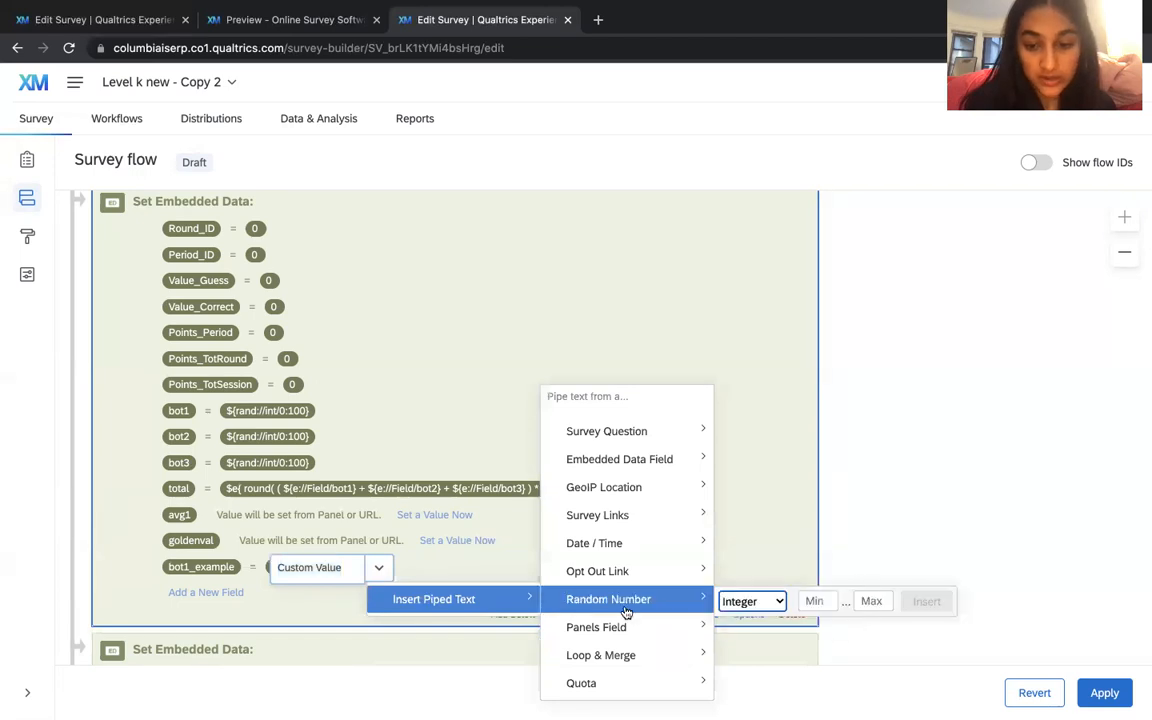
click(782, 473)
Remove the bot1_example field from the embedded data block.
click(226, 566)
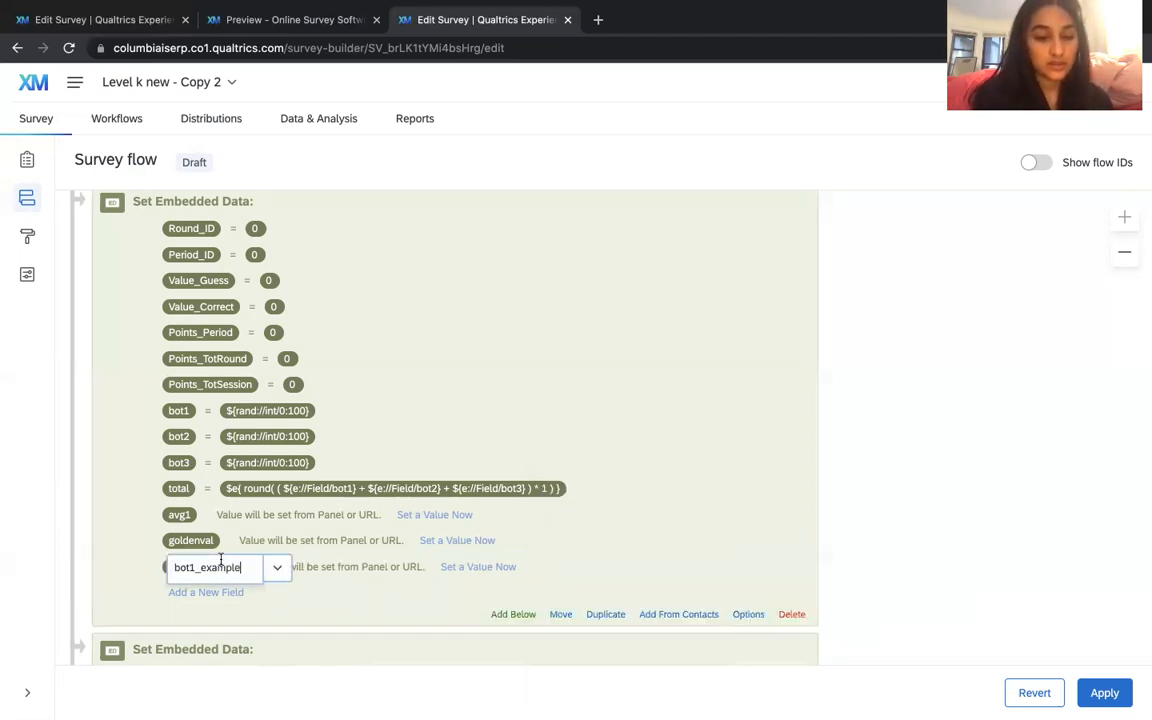
double_click(207, 567)
key(BackSpace)
click(103, 570)
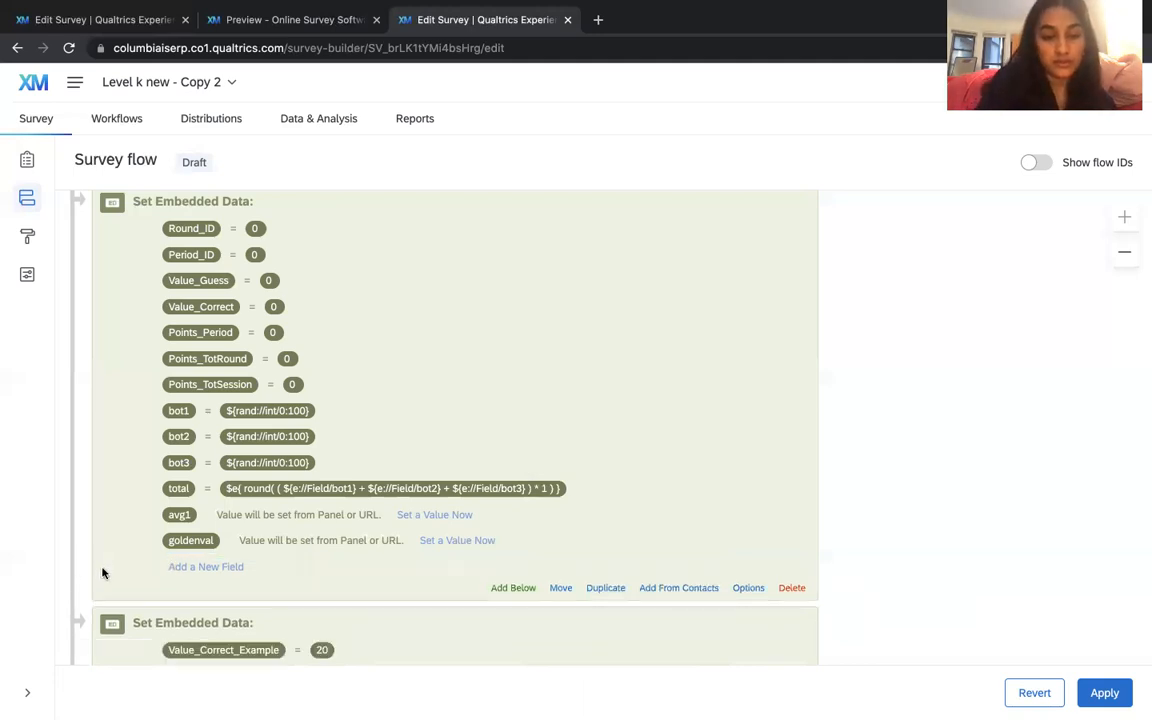
Examine each part of the total expression: the bot1, bot2 and bot3 terms, the multiplier and the enclosing $e{ } syntax.
click(283, 492)
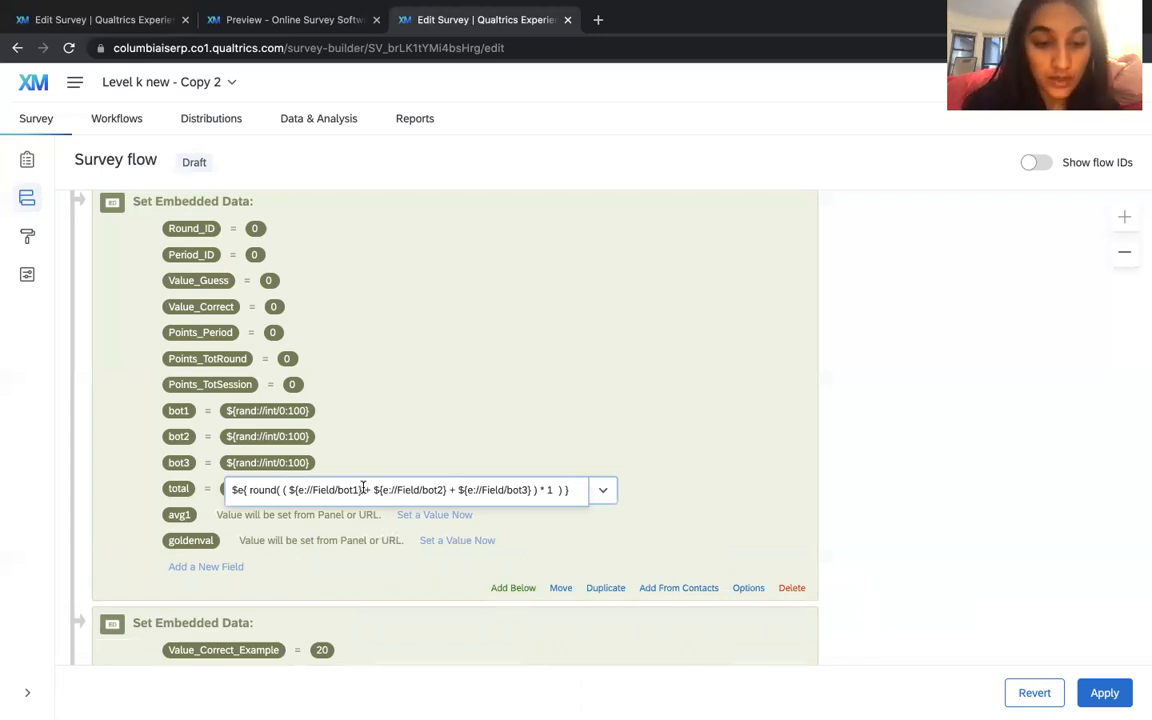
drag(363, 489, 289, 489)
click(449, 490)
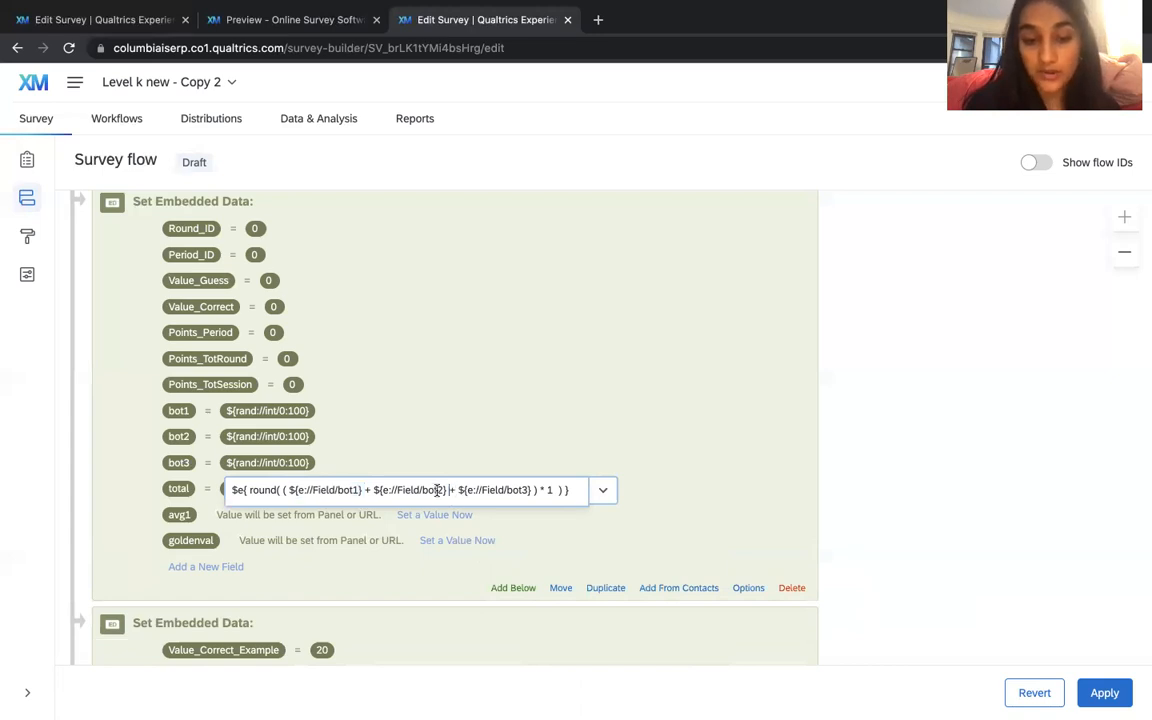
drag(447, 490, 373, 490)
drag(532, 490, 457, 489)
click(455, 489)
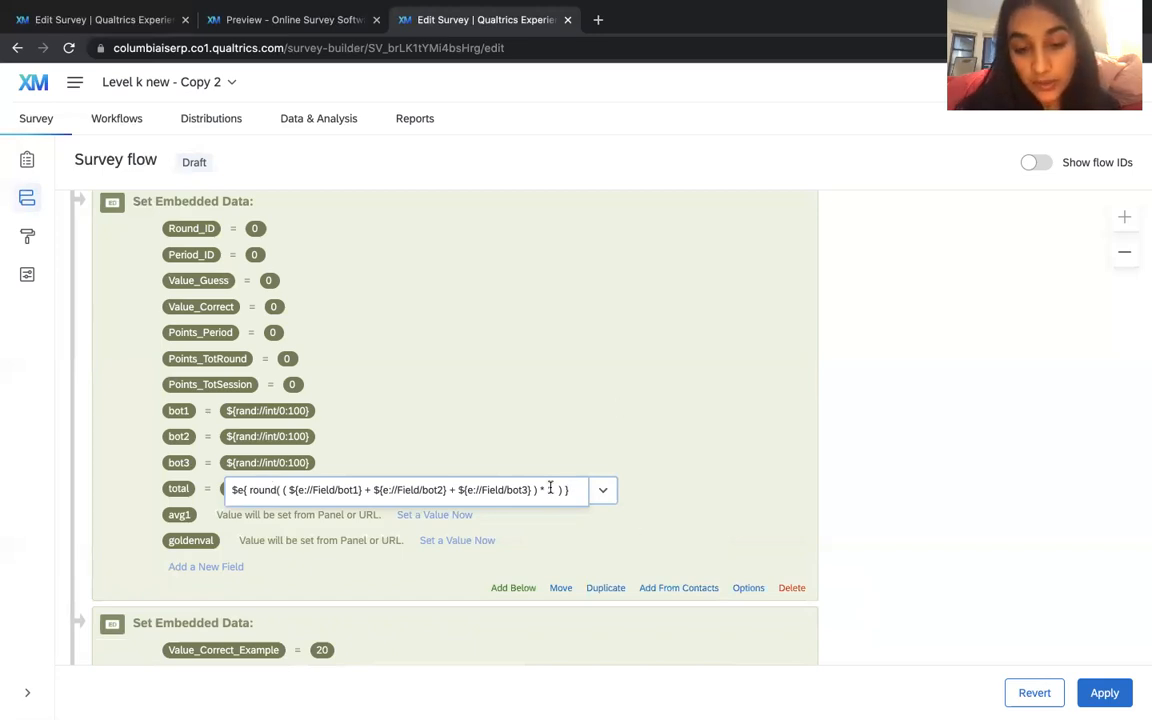
drag(553, 490, 537, 489)
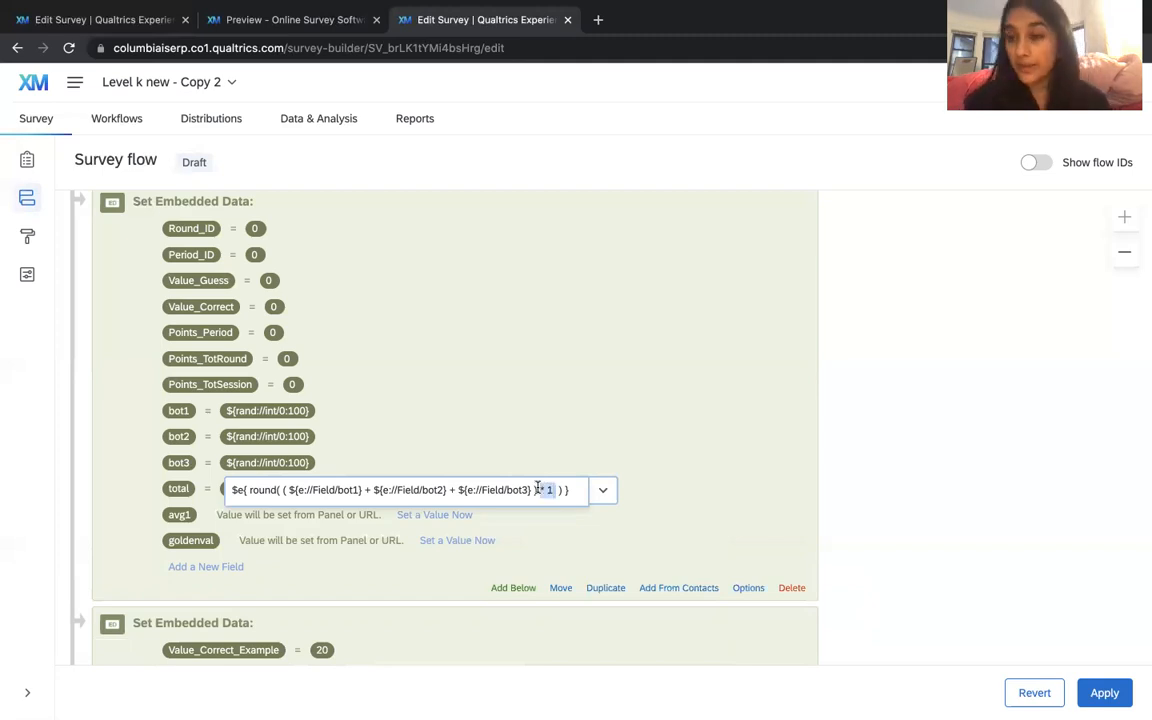
click(557, 491)
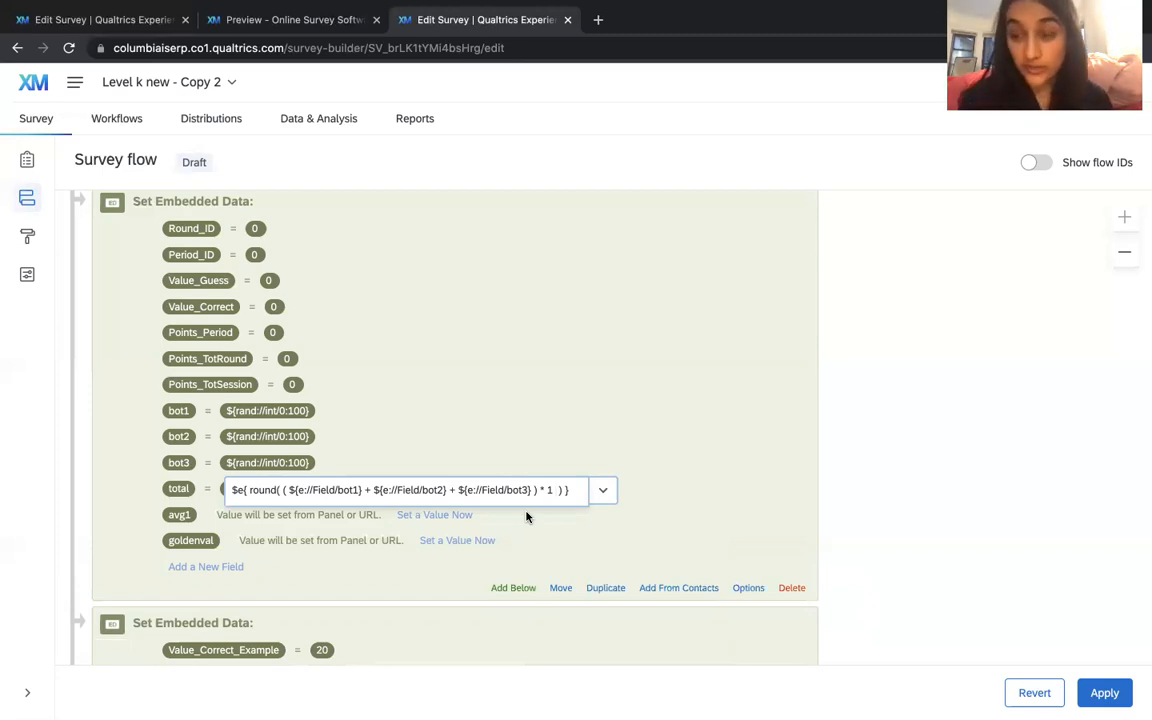
double_click(548, 490)
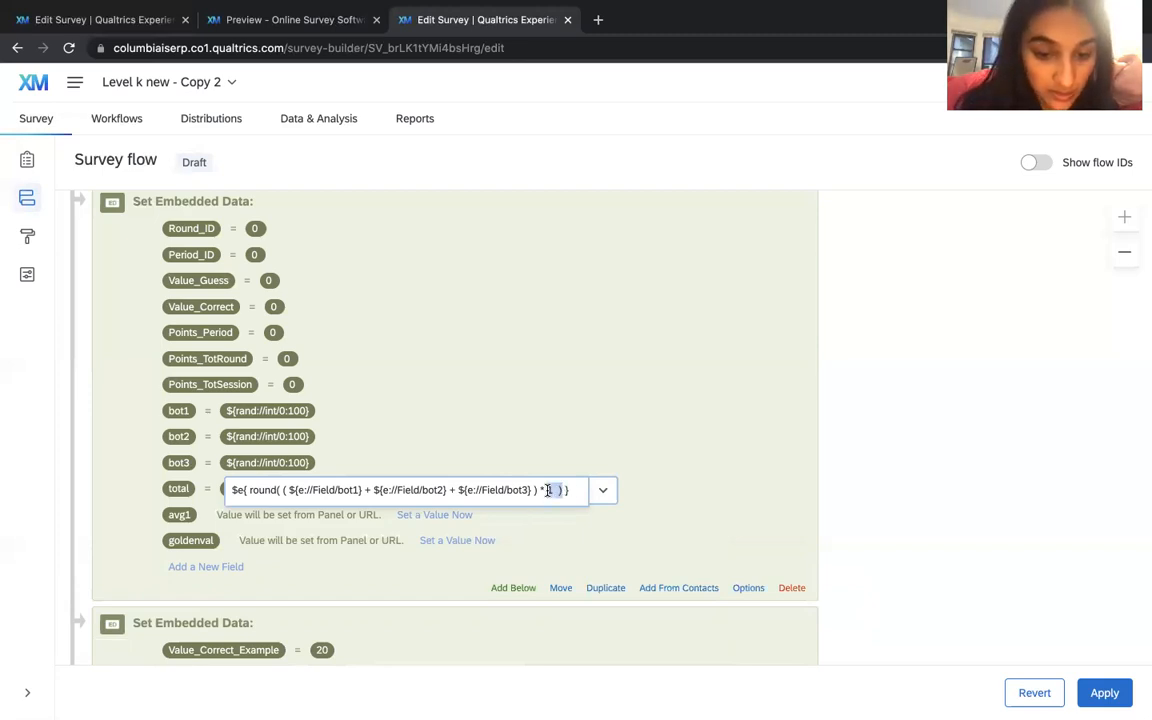
click(246, 490)
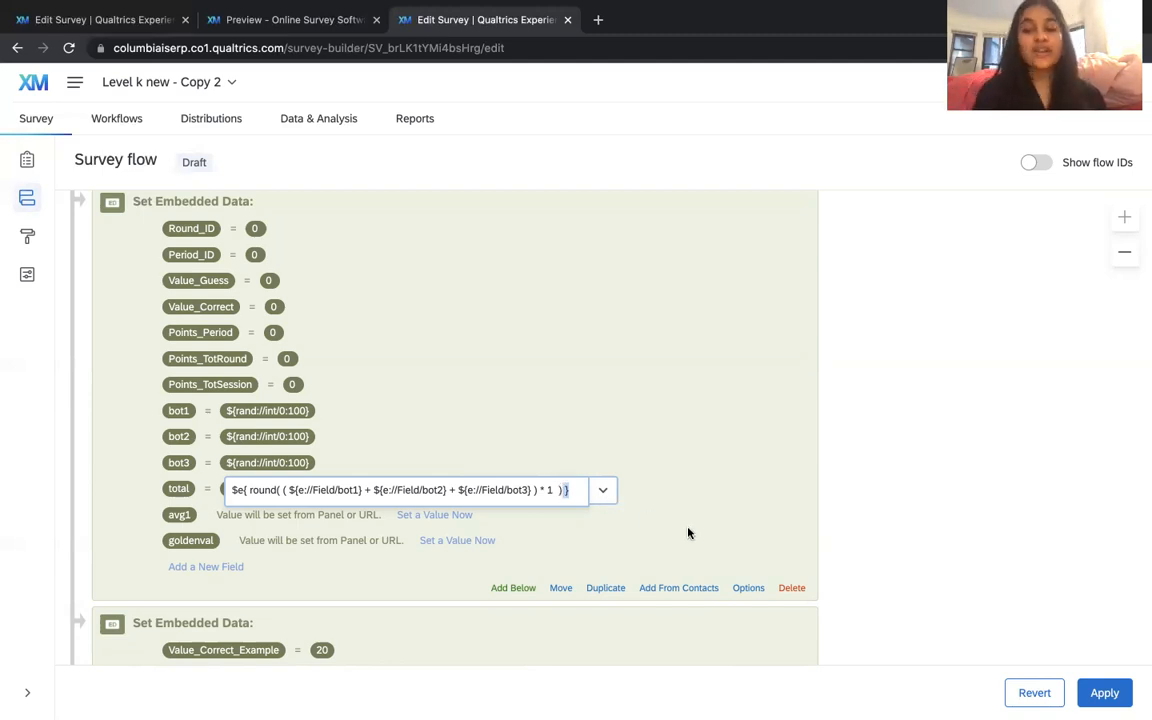
click(797, 411)
Review the survey questions from the general instructions to Q7, and check the avg1 and goldenval fields in the survey flow.
click(31, 158)
click(724, 452)
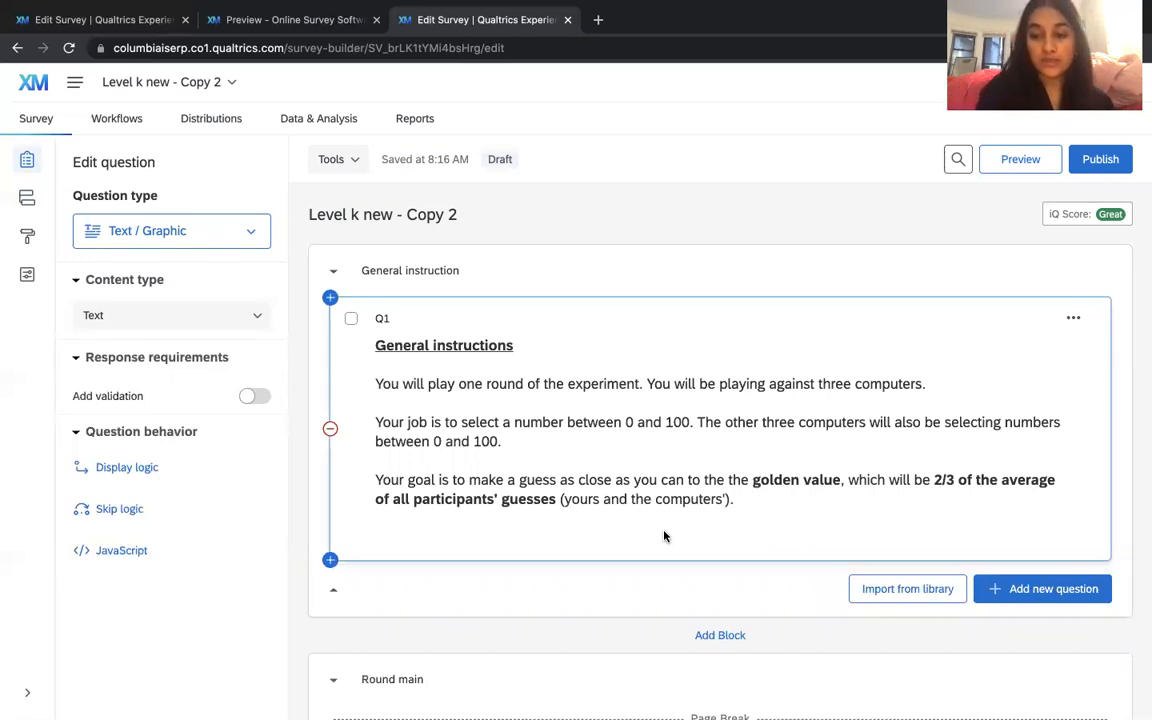
scroll(664, 537, down, 5)
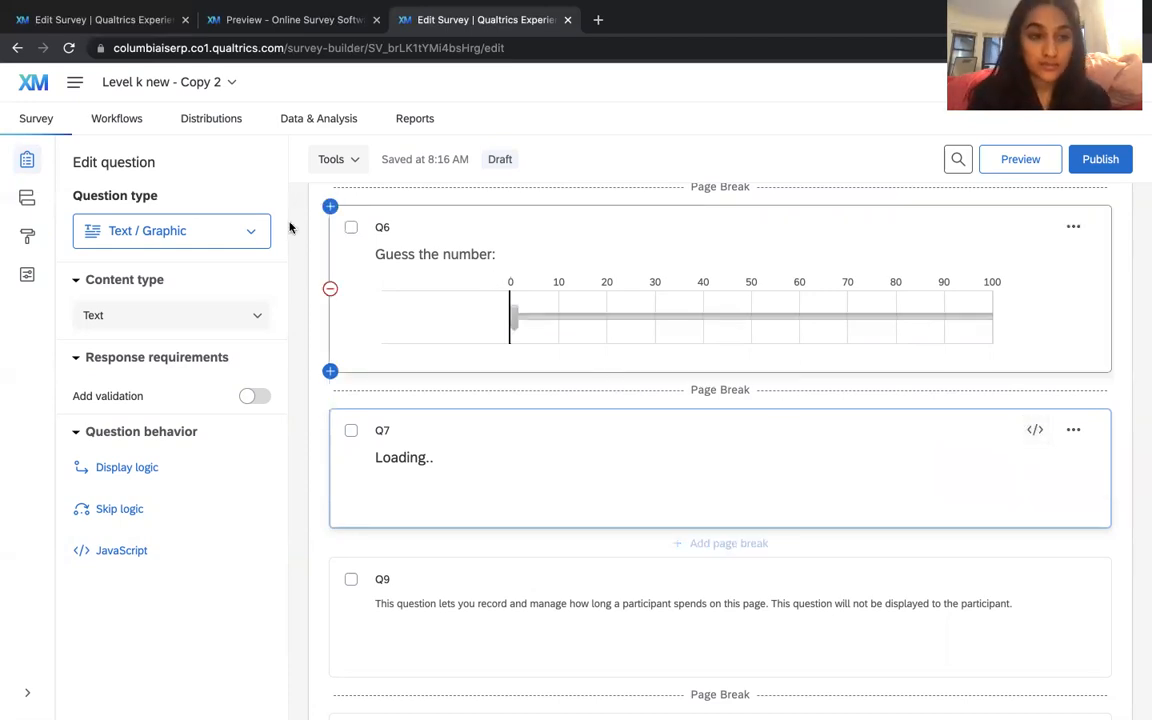
click(18, 201)
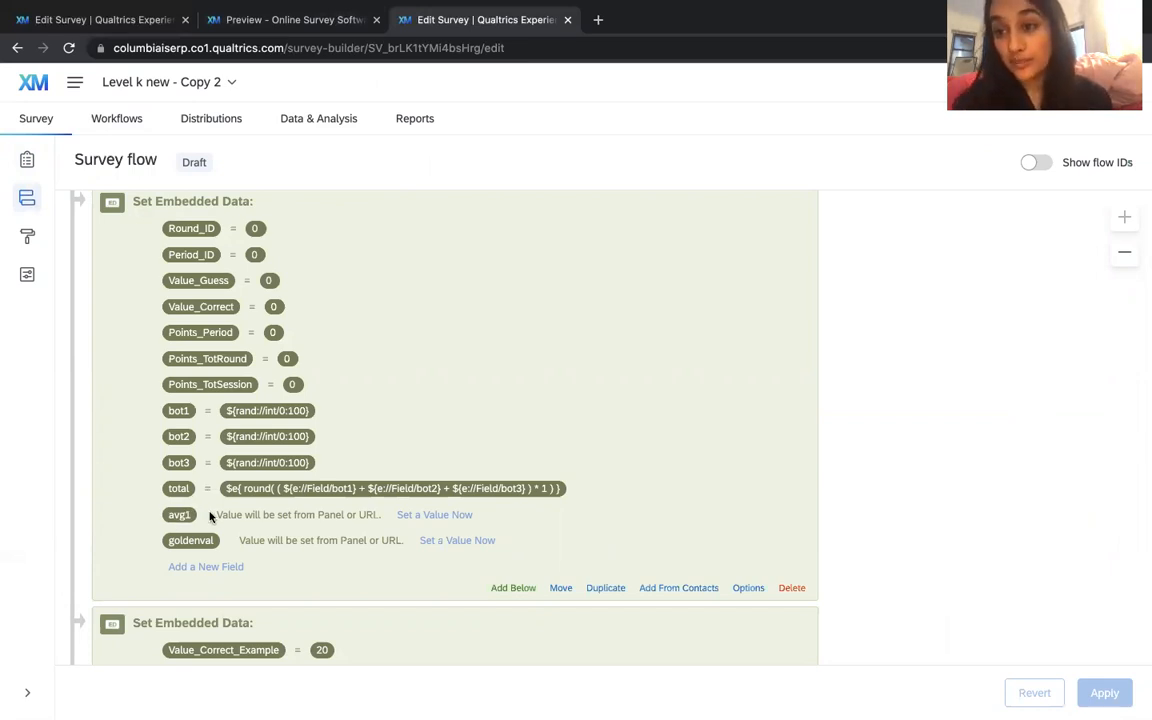
click(229, 546)
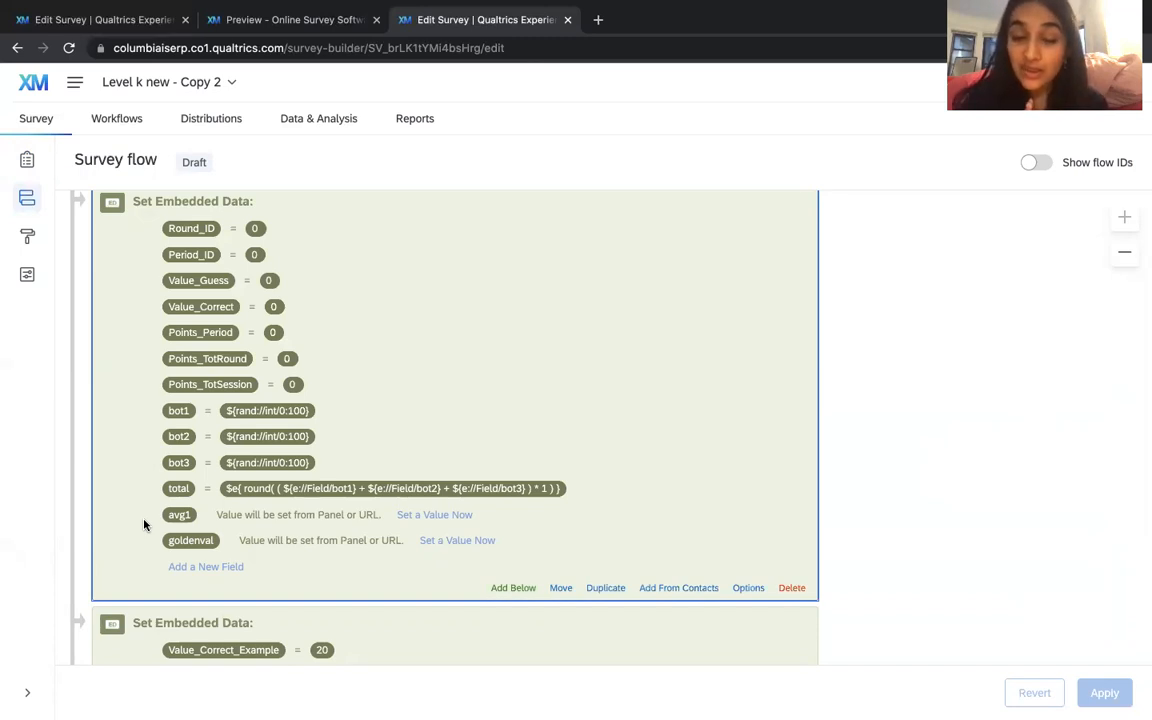
In the survey builder, set the Q6 "Guess the number" slider to 16.
click(26, 164)
scroll(489, 382, down, 4)
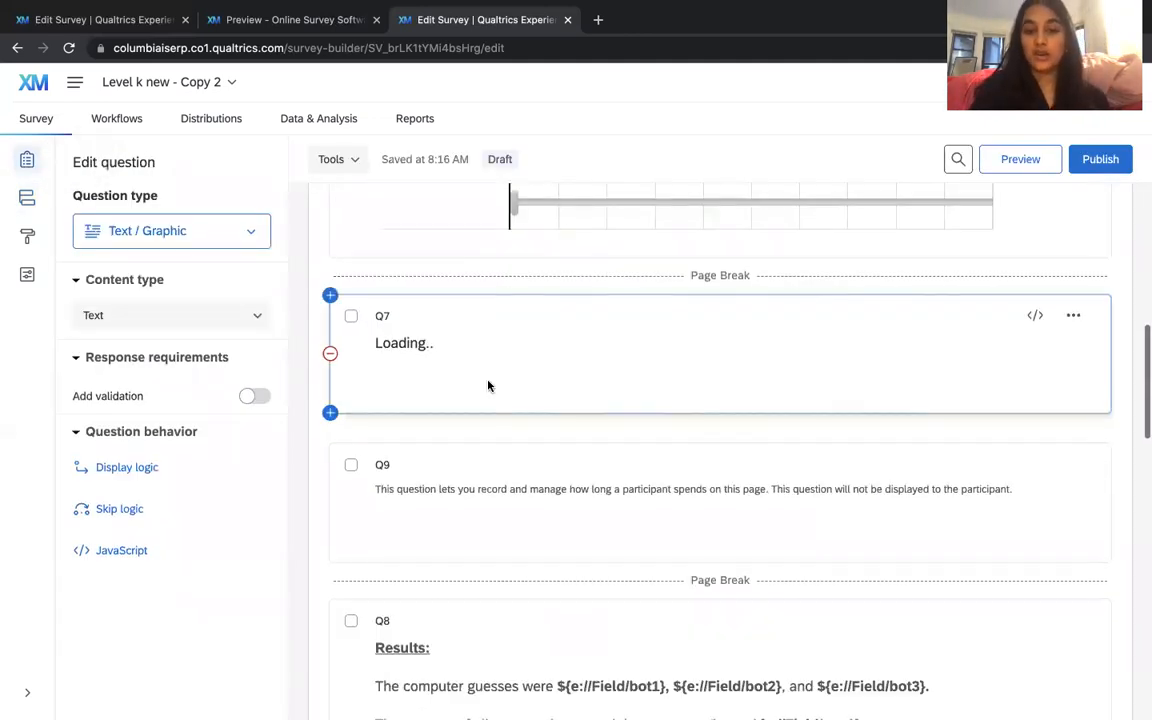
click(488, 382)
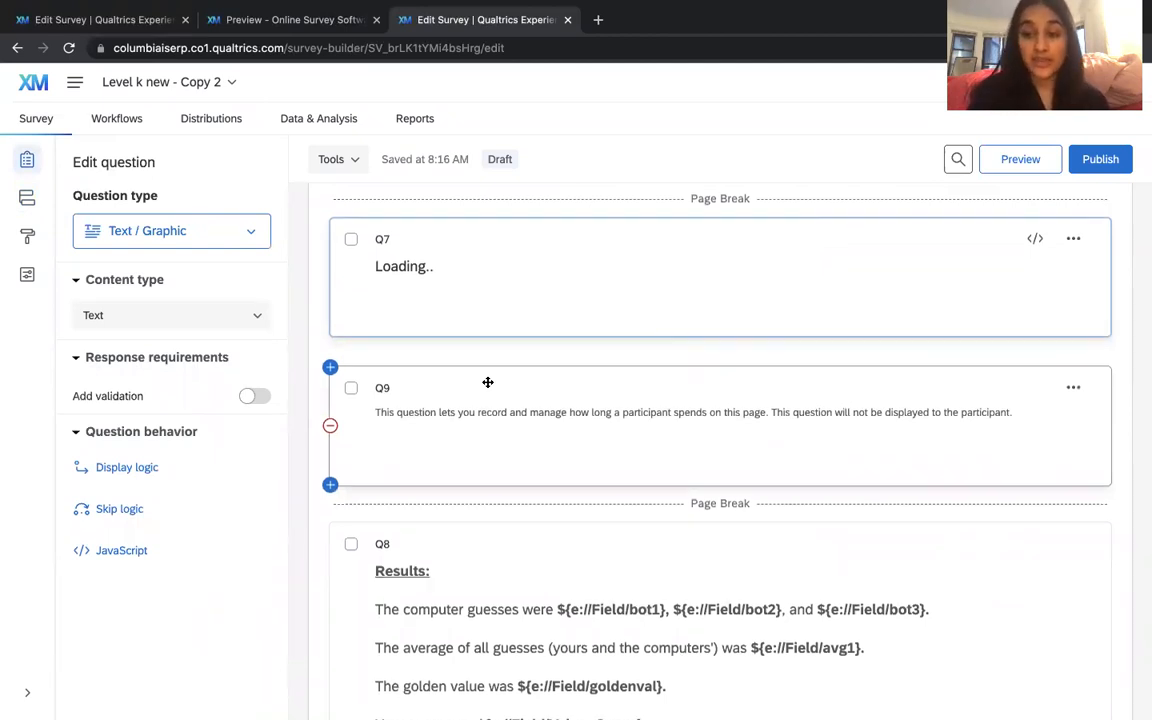
scroll(488, 382, up, 3)
drag(512, 298, 585, 315)
click(604, 409)
scroll(604, 409, down, 2)
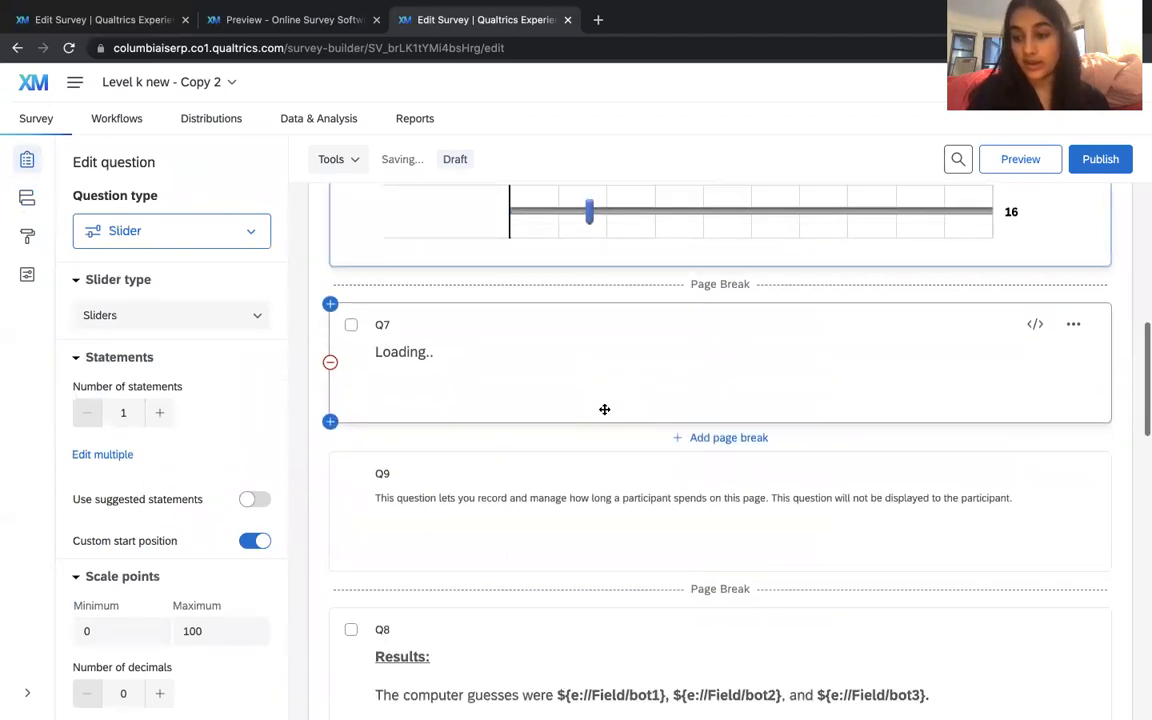
Examine the questions following the slider: the Q7 loading text, the Q8 results text and the Q9 timer settings.
click(604, 411)
scroll(604, 413, down, 1)
click(535, 514)
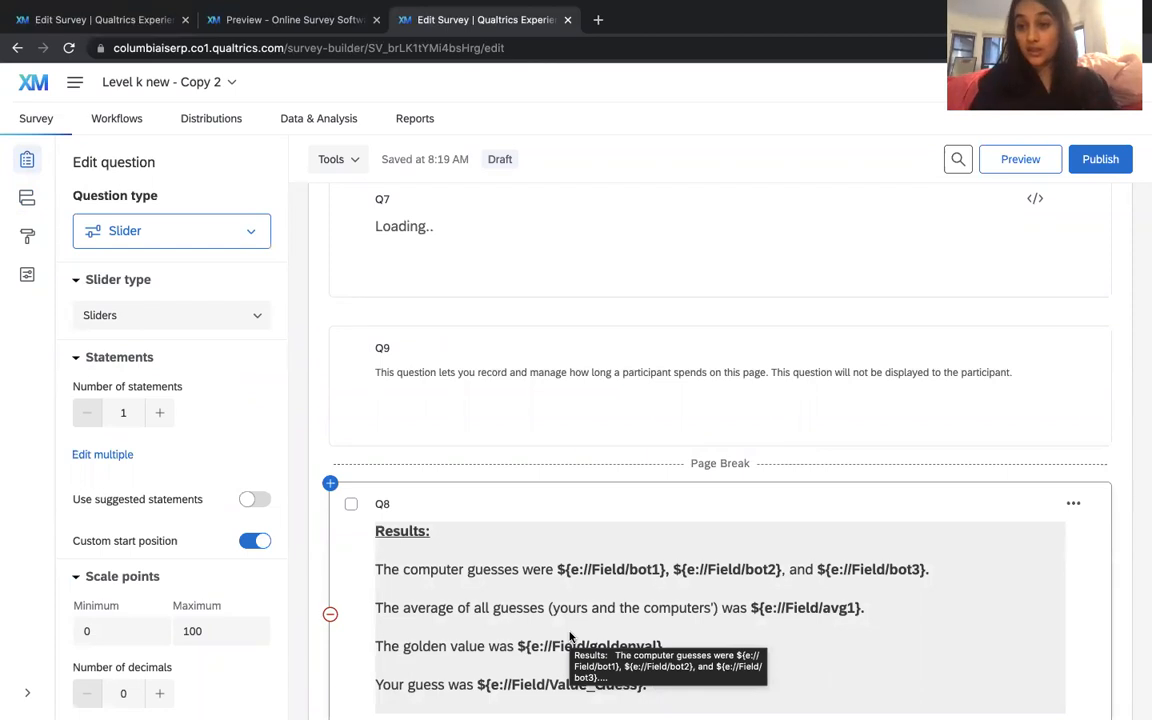
scroll(880, 586, up, 5)
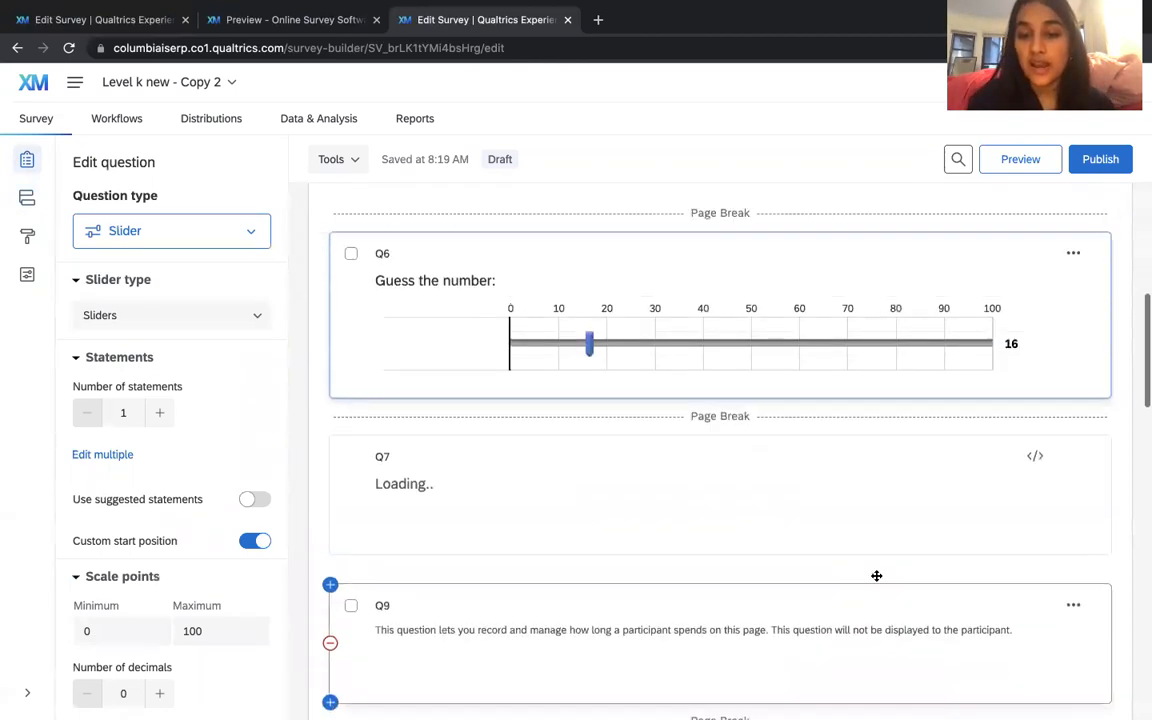
scroll(728, 286, down, 2)
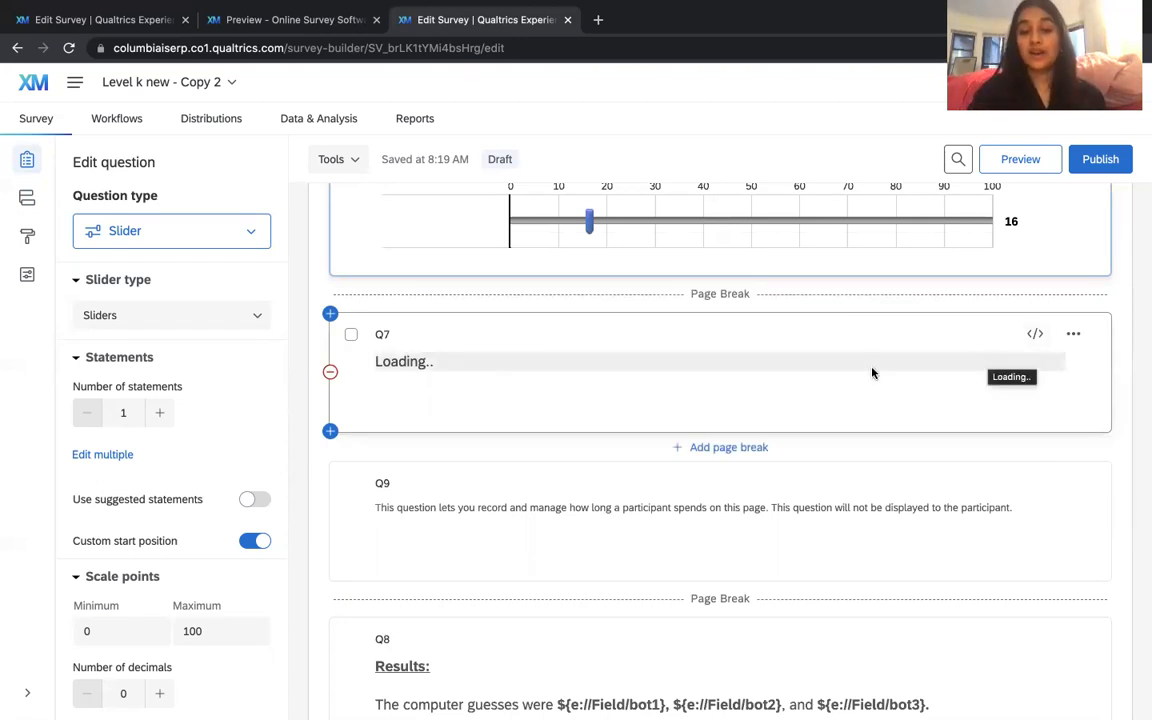
click(835, 401)
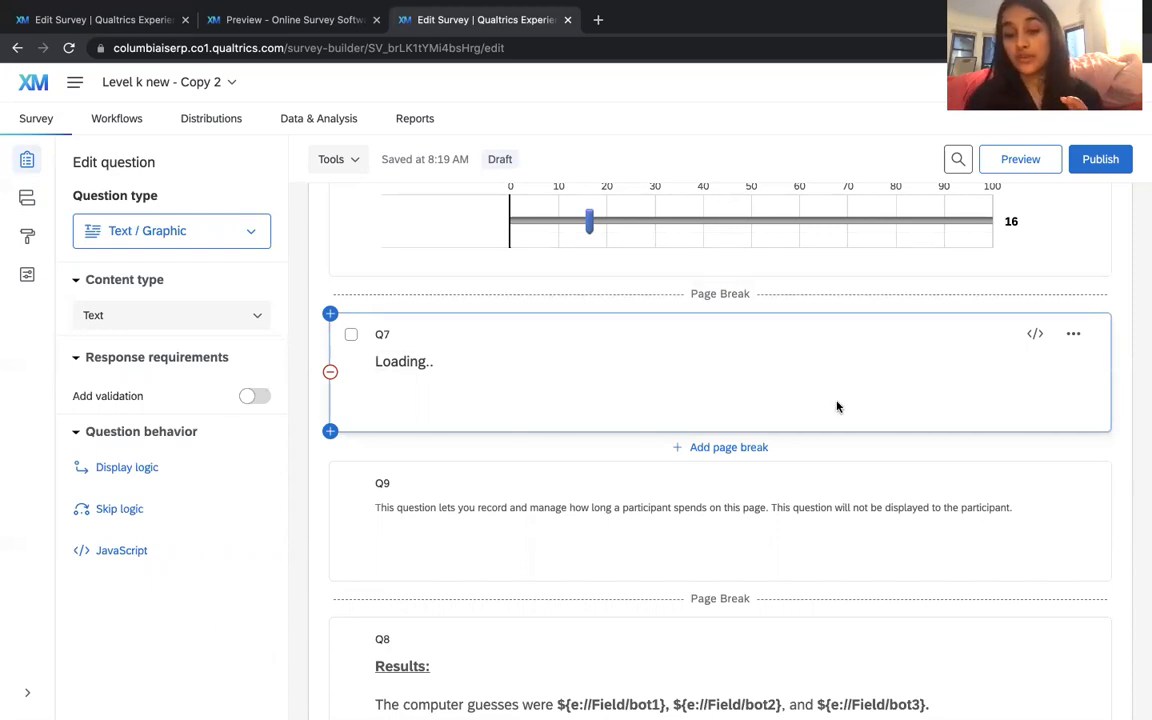
click(899, 531)
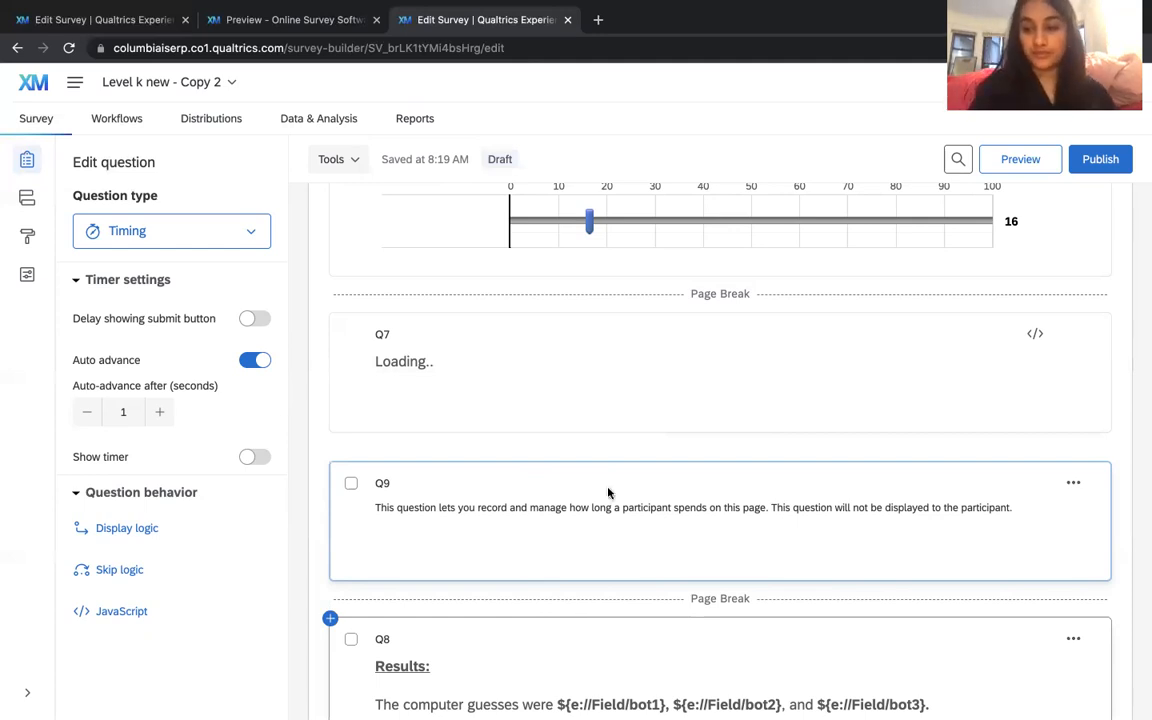
Open Q7's JavaScript and examine the Value_Guess declaration and the setEmbeddedData calls in the addOnload function.
click(1035, 336)
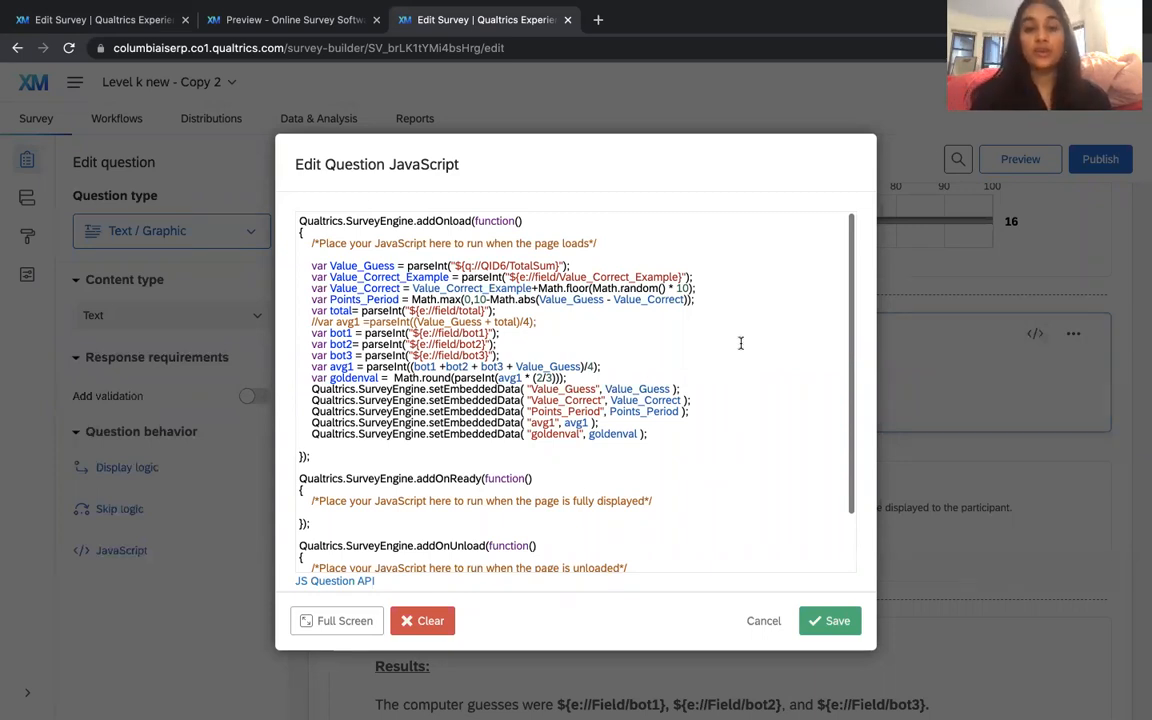
scroll(741, 343, down, 3)
scroll(741, 343, up, 3)
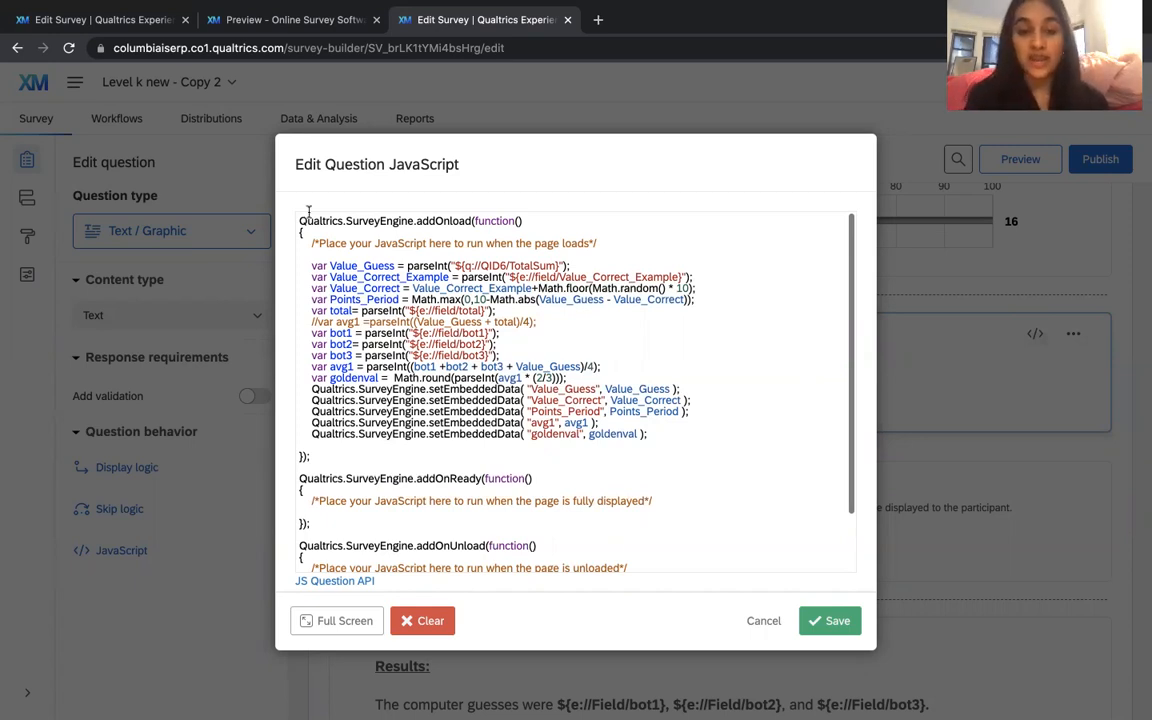
drag(312, 265, 396, 266)
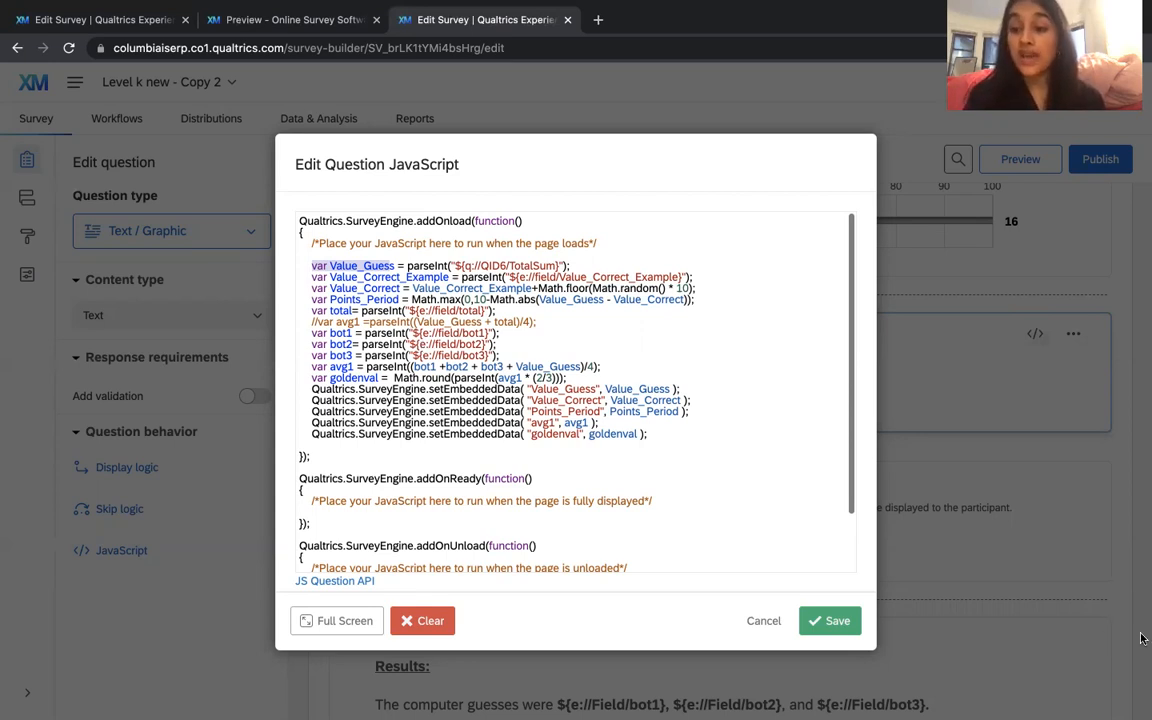
click(313, 389)
drag(313, 389, 523, 400)
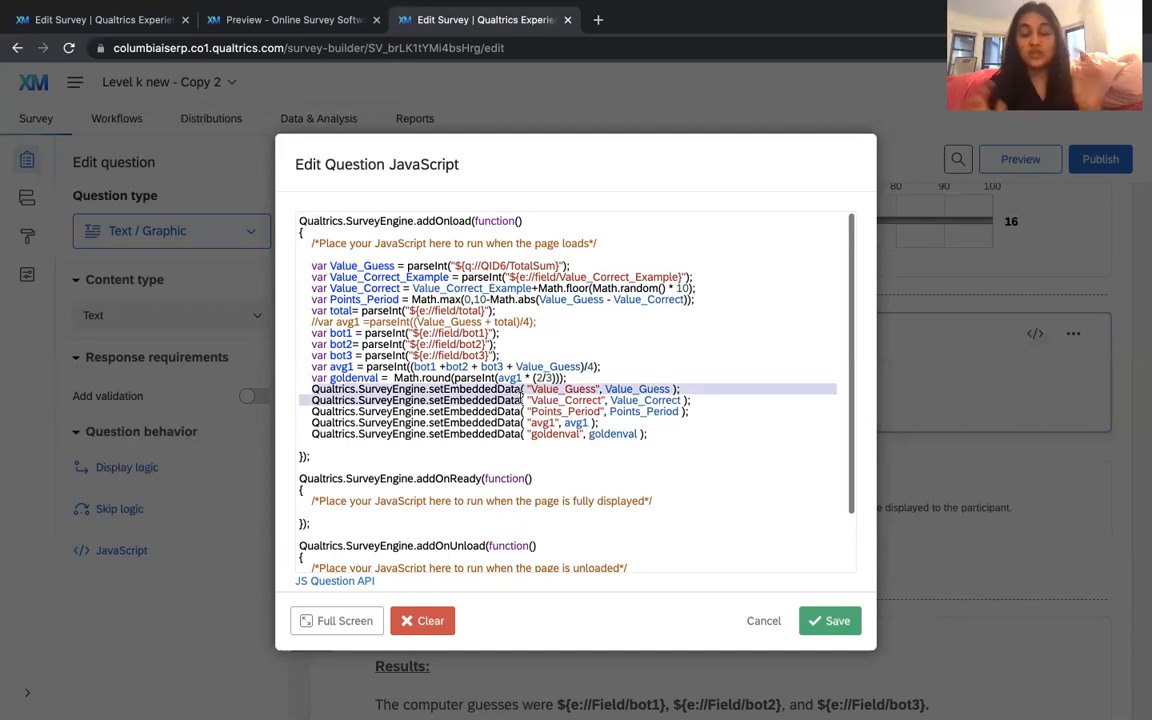
click(404, 265)
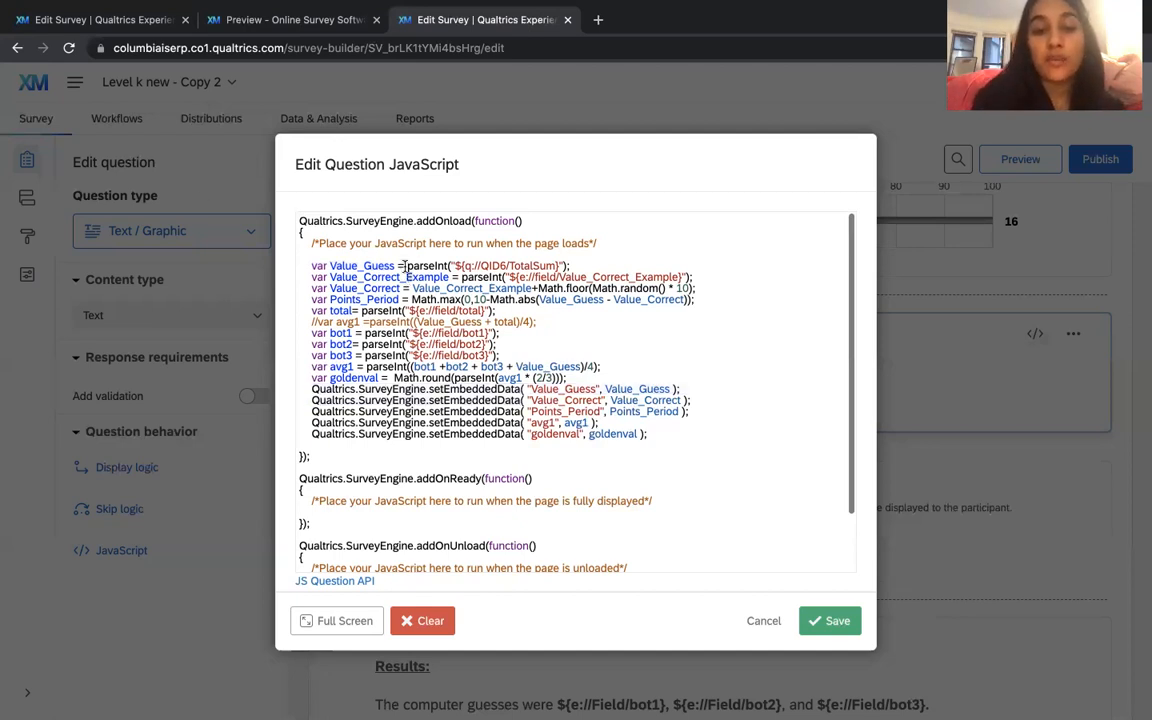
Examine the Value_Guess piped-text expression, the Value_Correct_Example to total declarations, and the bot1, bot2 and bot3 declarations in Q7's JavaScript.
drag(404, 265, 571, 264)
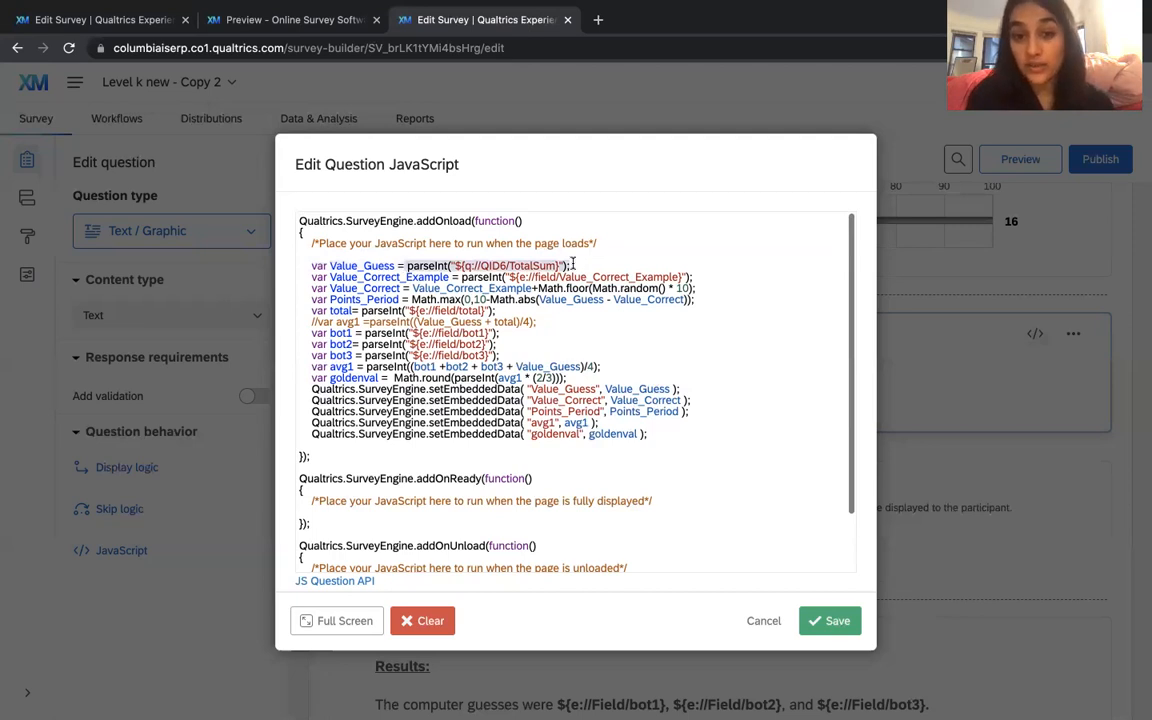
drag(452, 266, 565, 264)
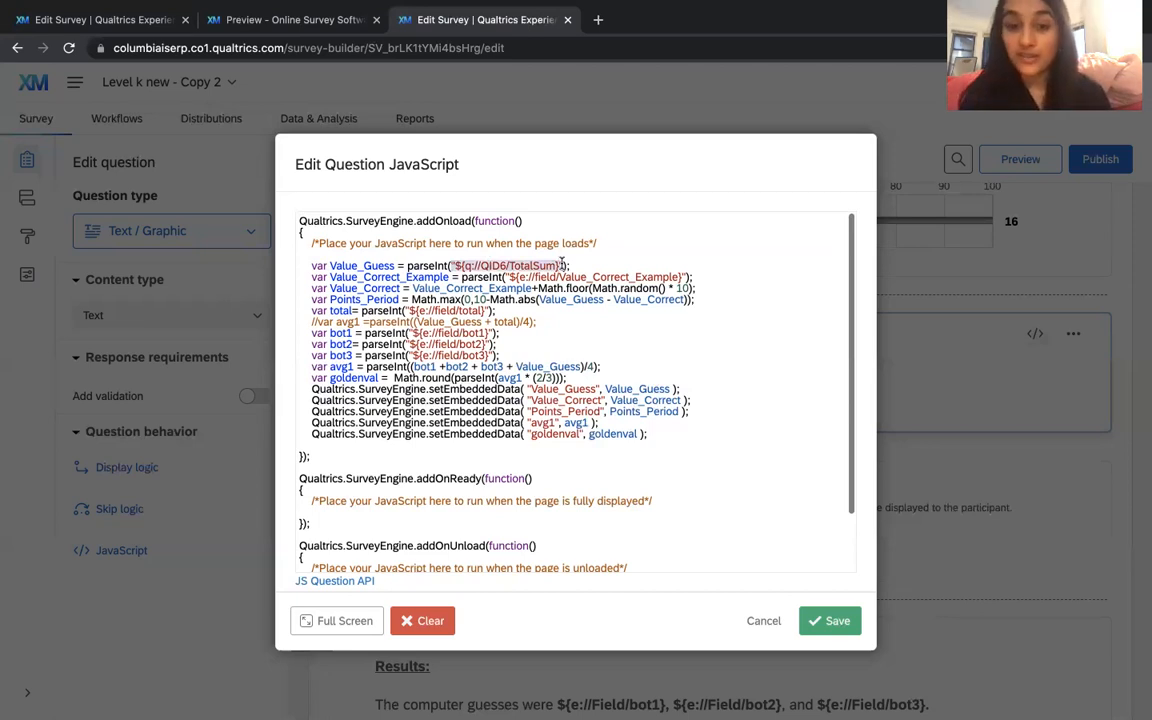
click(646, 331)
scroll(646, 330, down, 1)
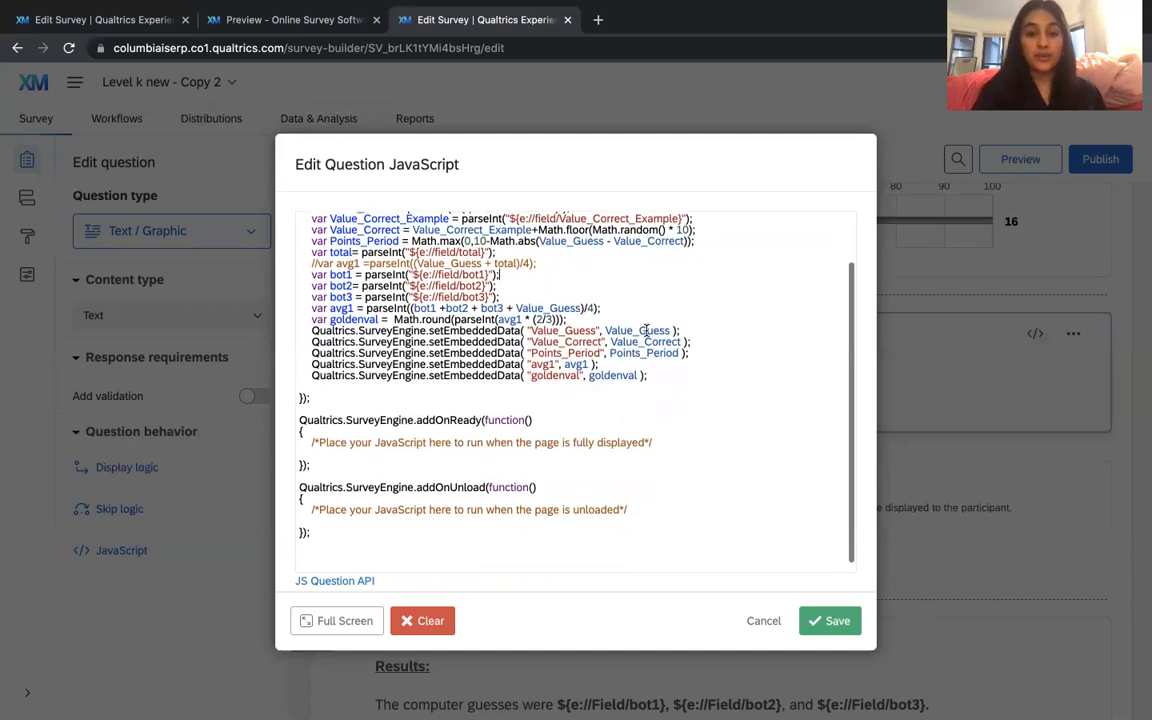
scroll(526, 300, up, 1)
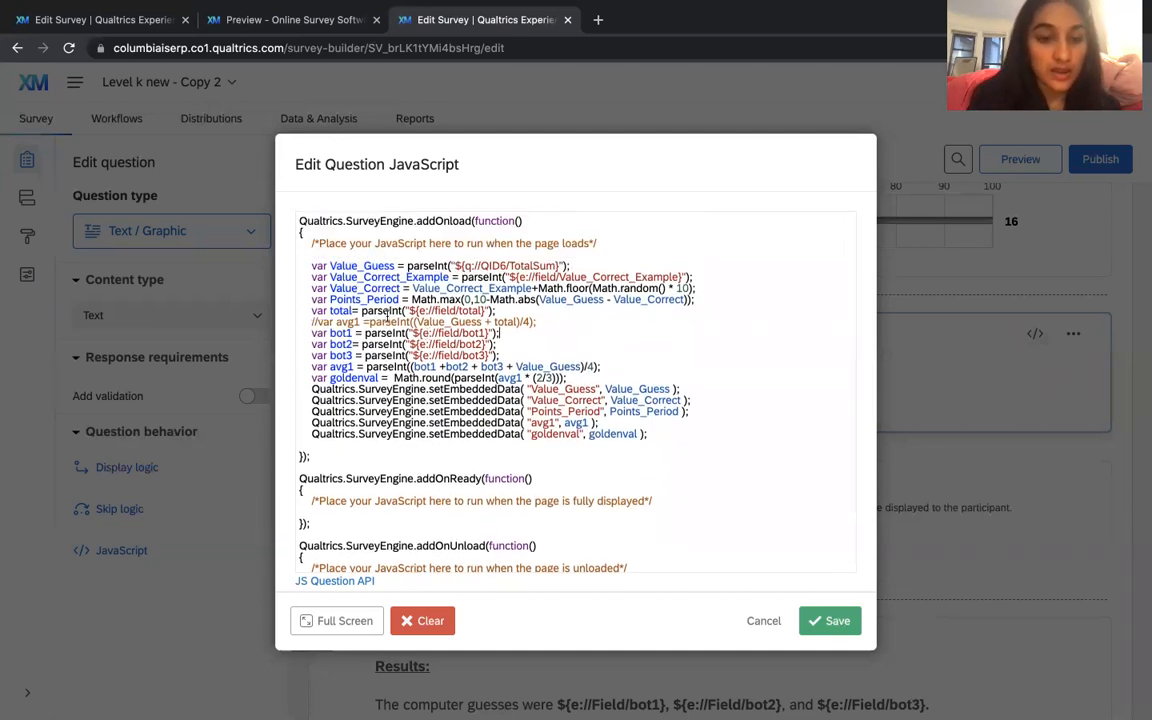
drag(313, 277, 718, 310)
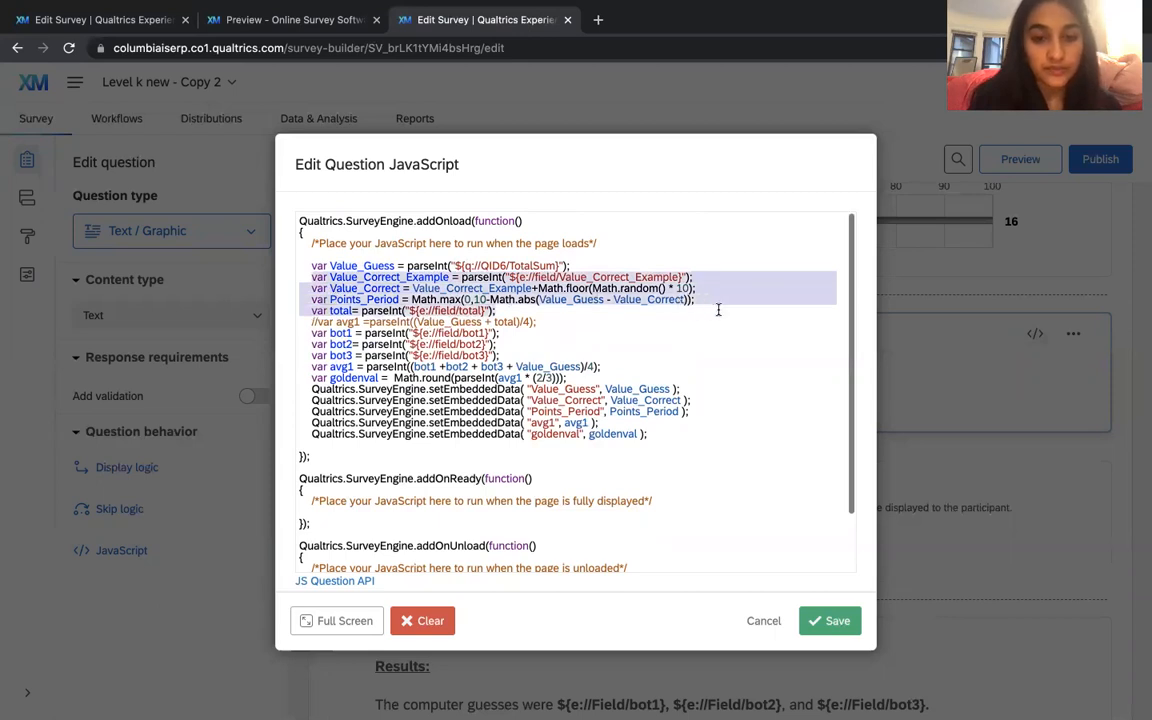
click(305, 311)
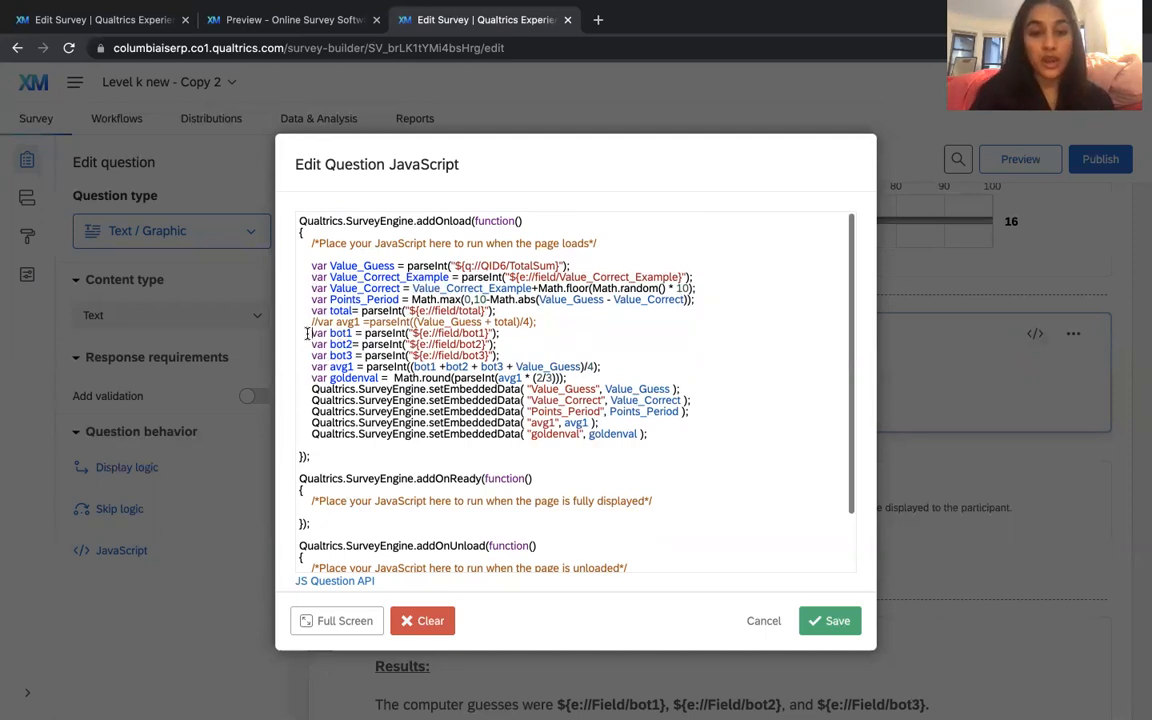
drag(310, 333, 538, 327)
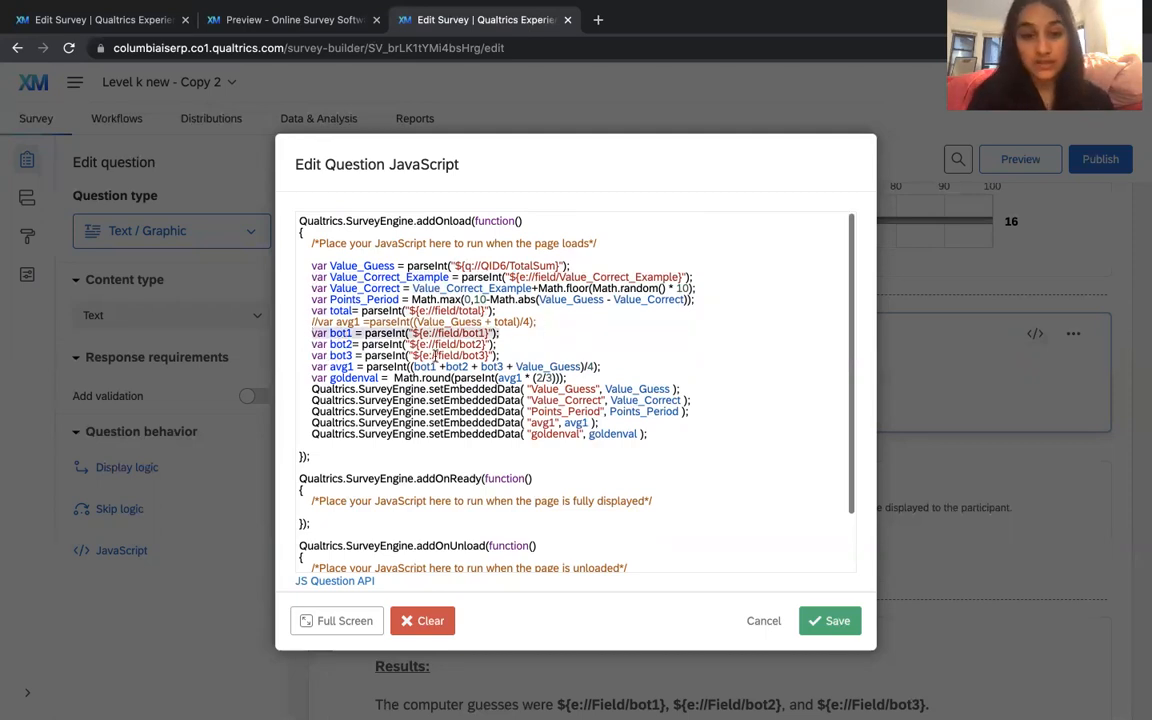
drag(309, 344, 513, 342)
drag(310, 355, 527, 354)
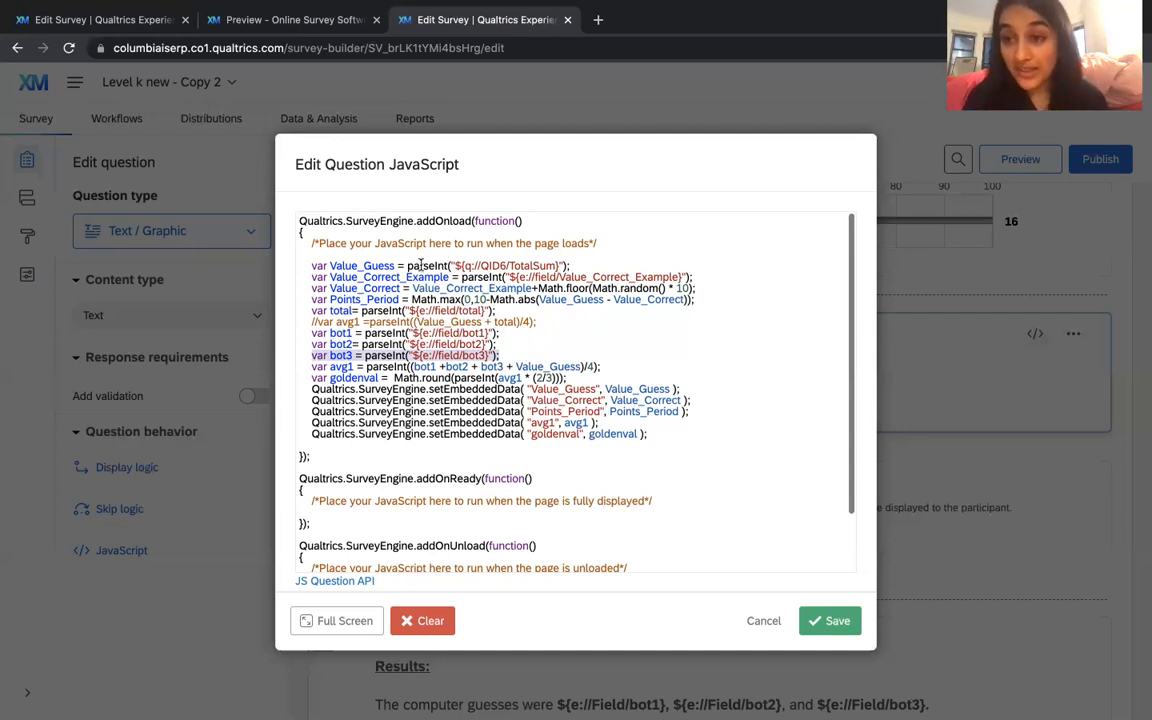
Examine how parseInt is used for Value_Guess and in the avg1 formula that averages the three bots and Value_Guess.
drag(407, 265, 447, 265)
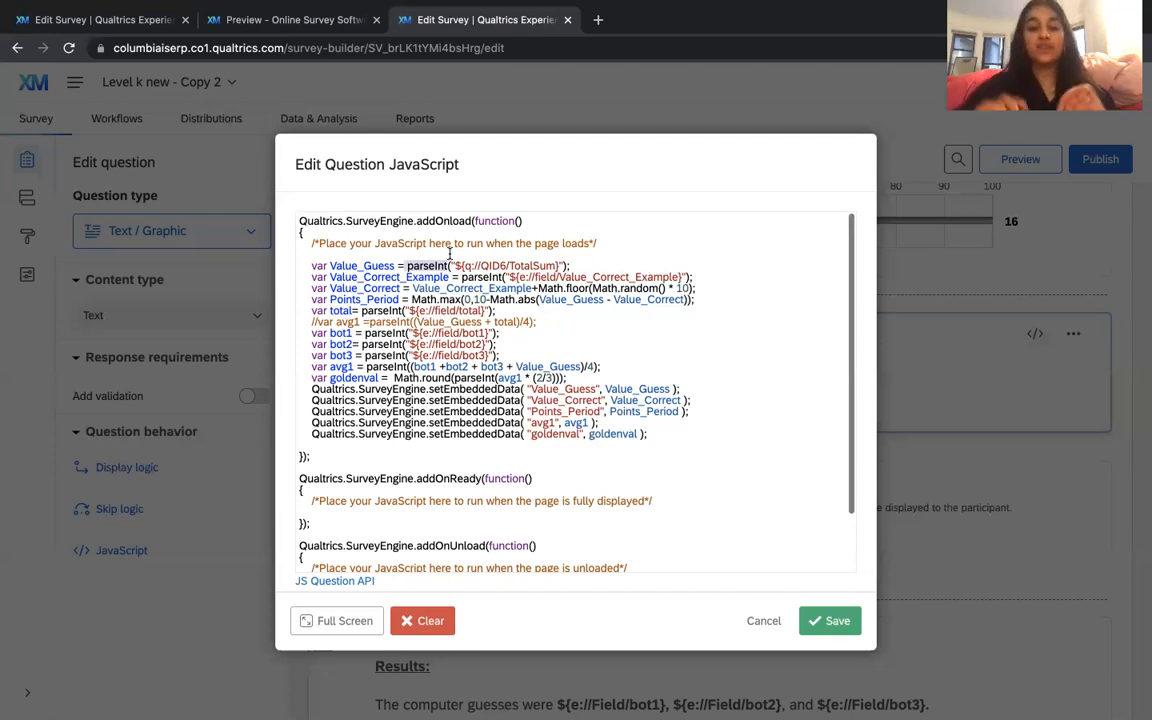
scroll(405, 260, down, 2)
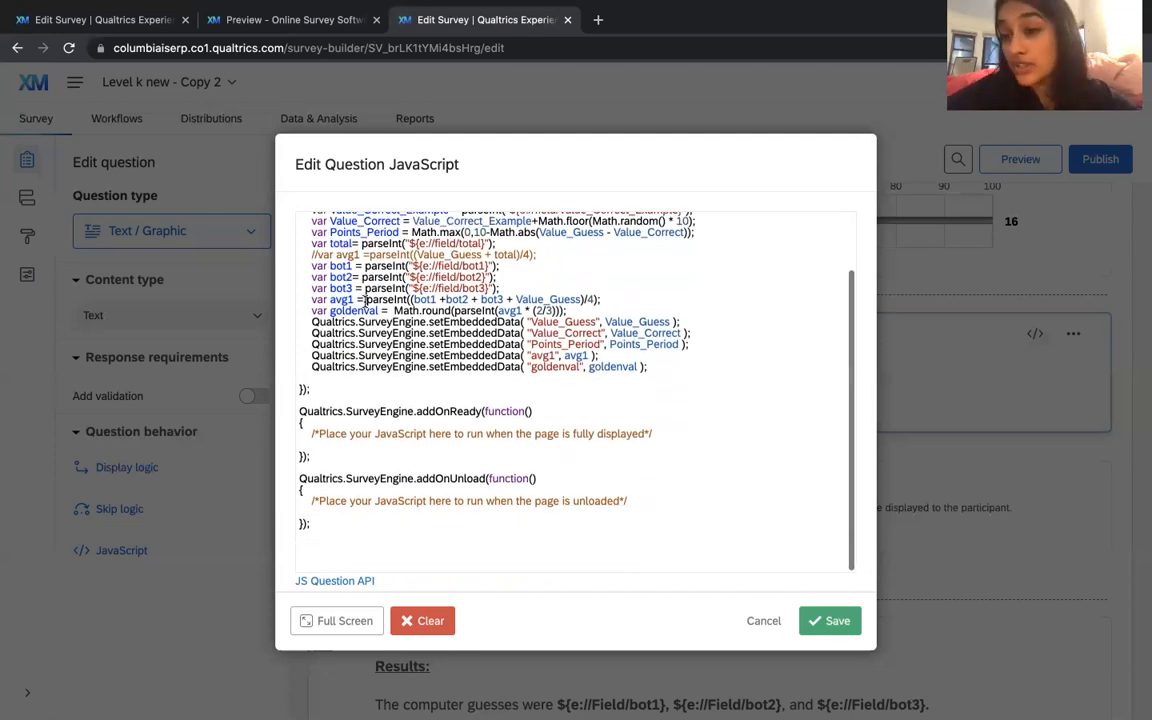
drag(366, 299, 409, 299)
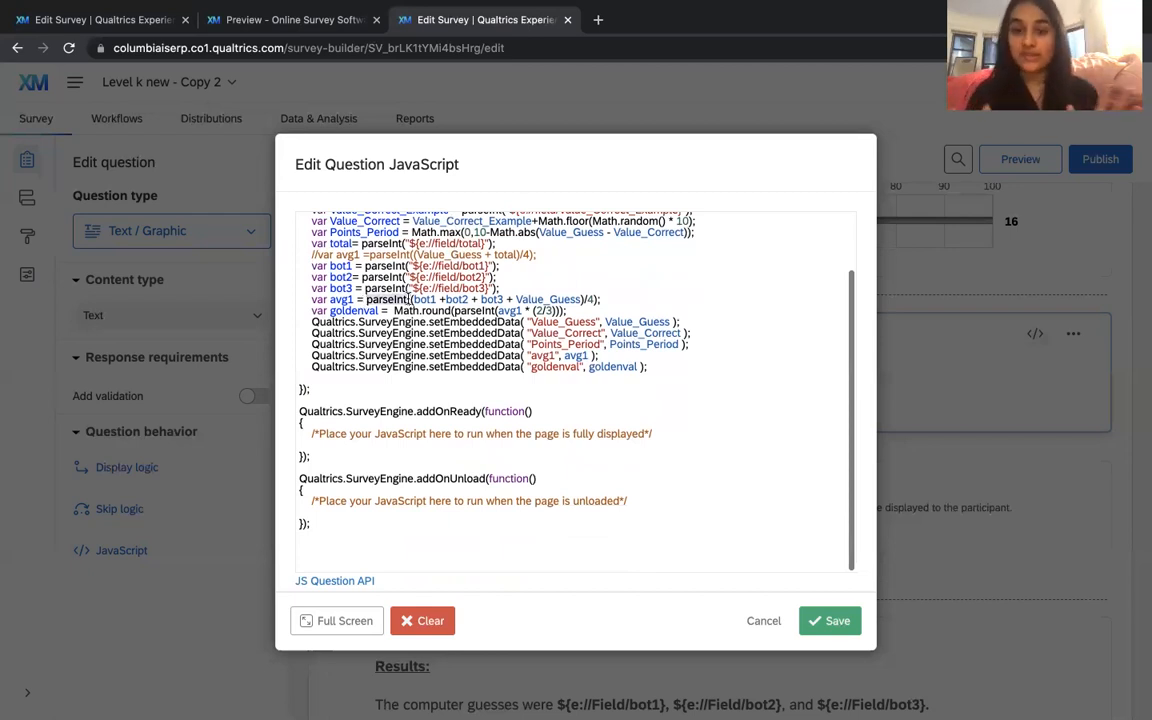
click(453, 299)
scroll(451, 299, up, 2)
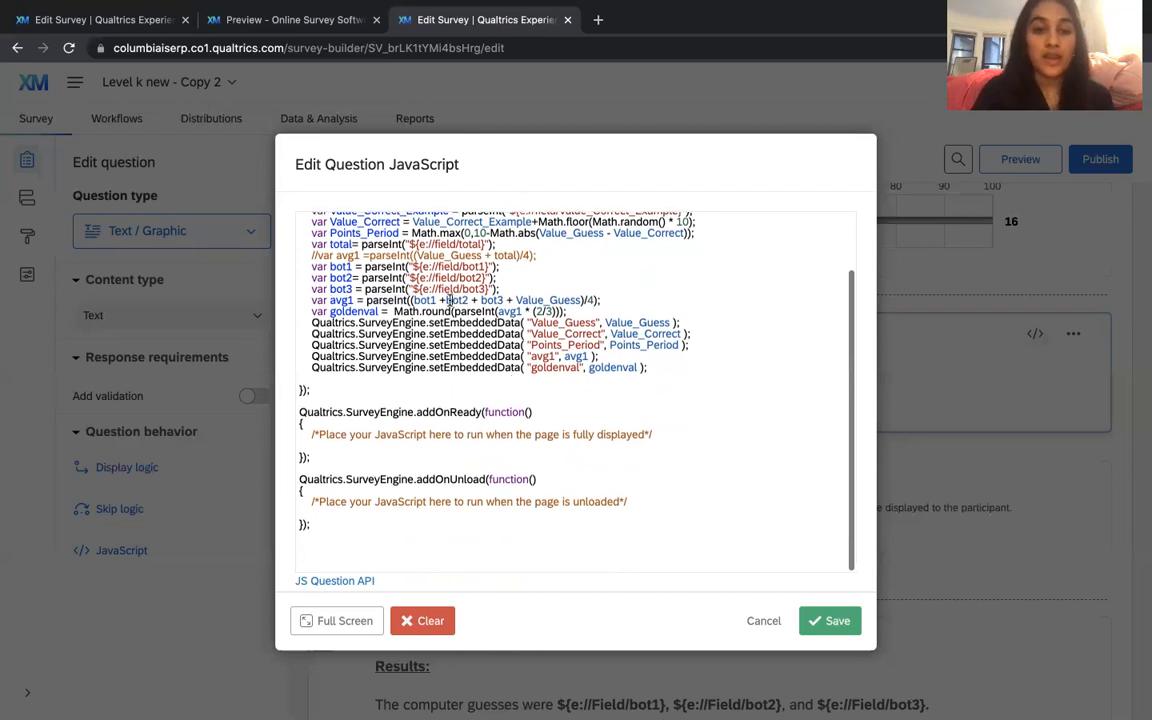
drag(412, 359, 634, 364)
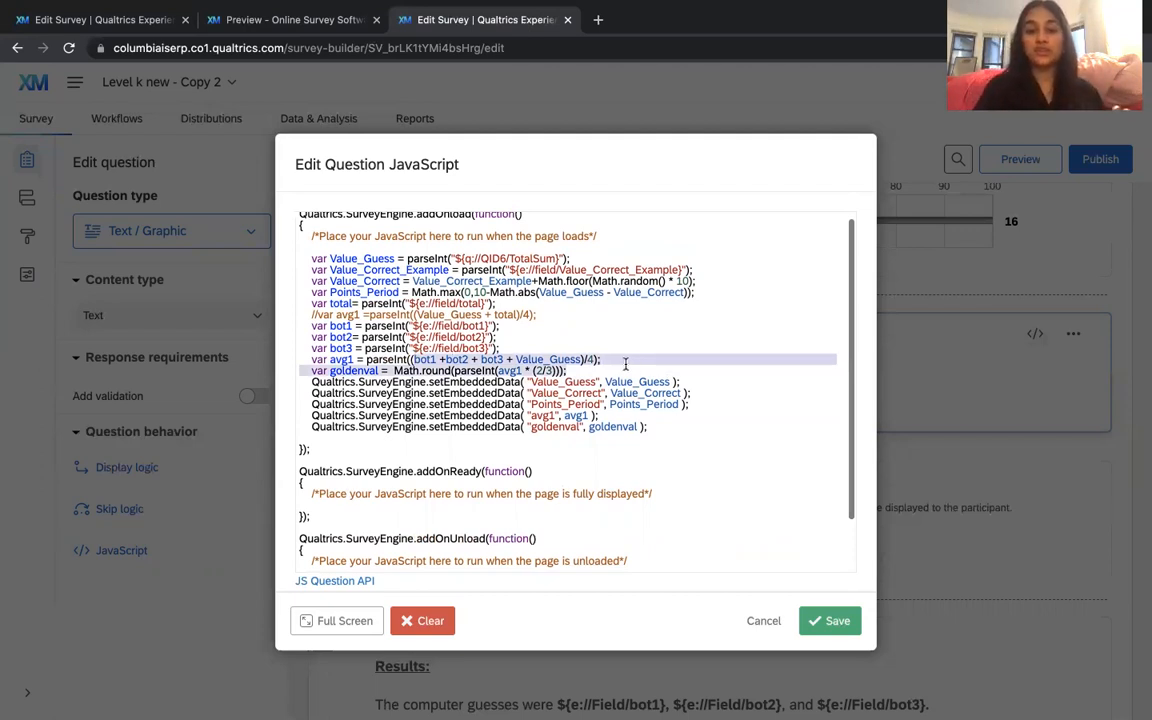
click(624, 364)
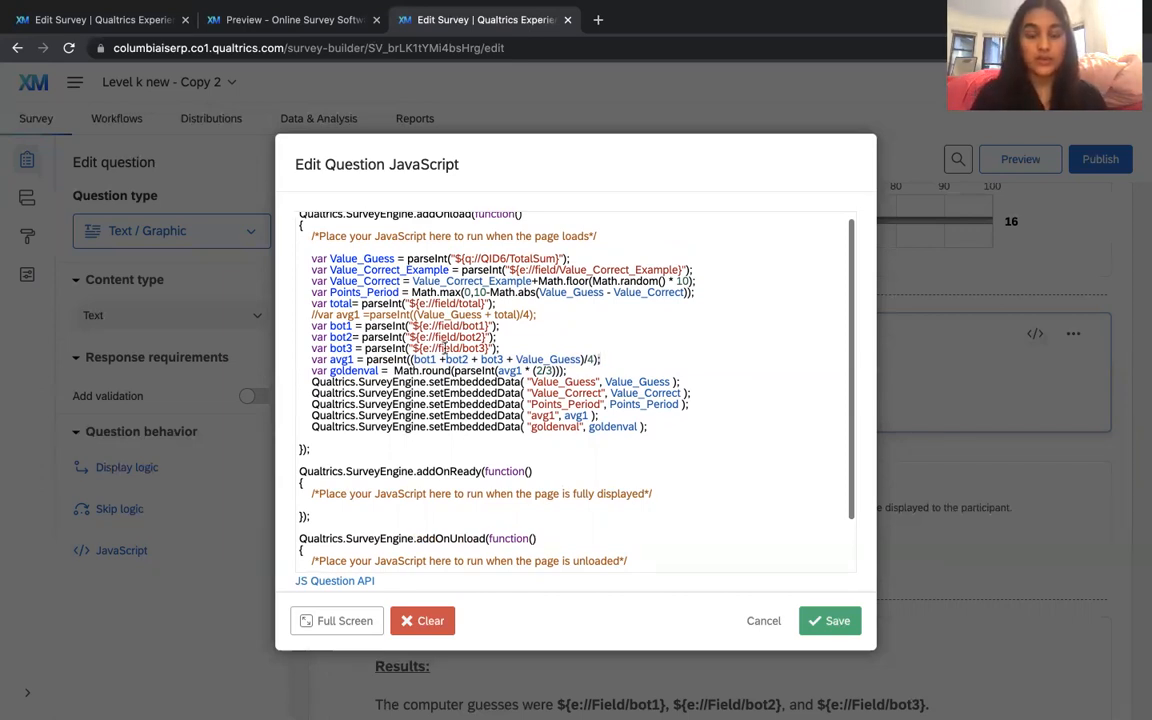
click(546, 360)
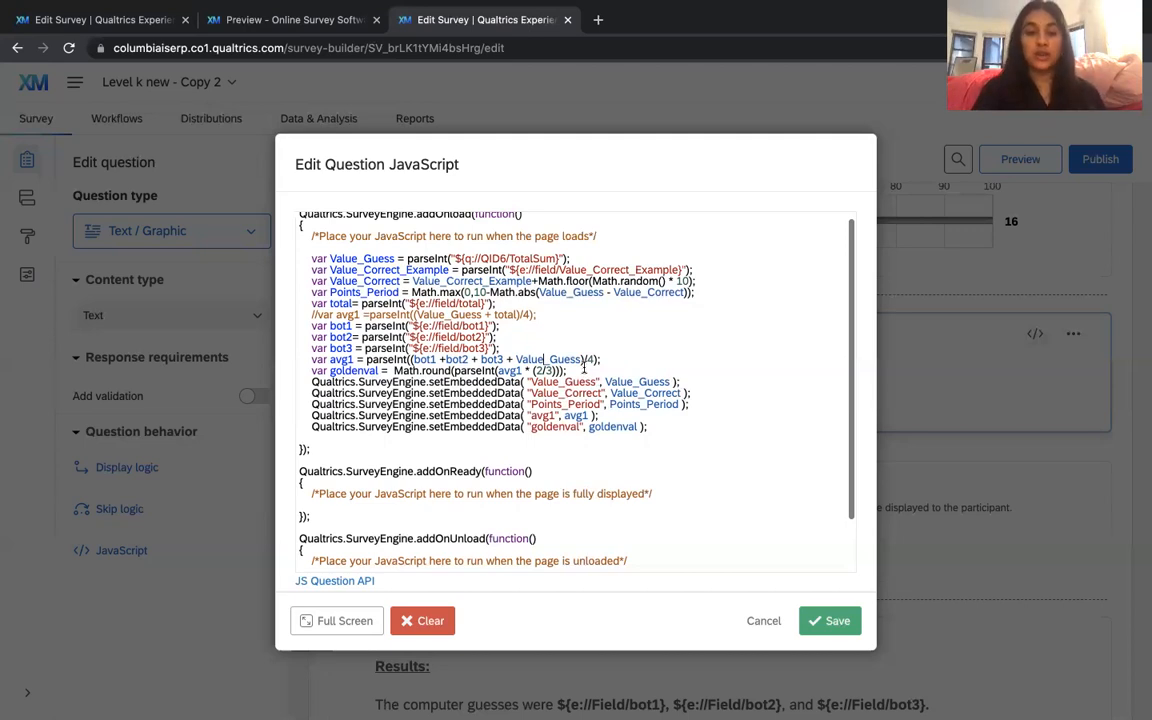
drag(311, 359, 355, 360)
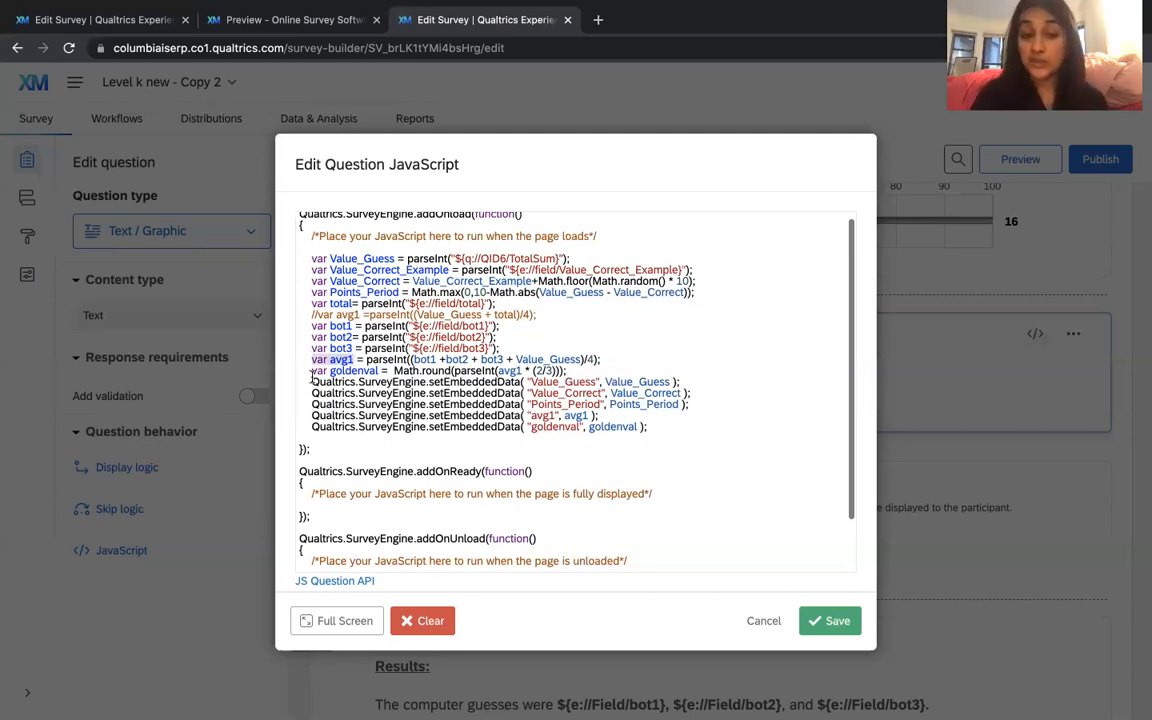
Examine the goldenval formula with Math.round, parseInt and avg1 * (2/3), and the setEmbeddedData call for Value_Guess.
drag(312, 371, 452, 372)
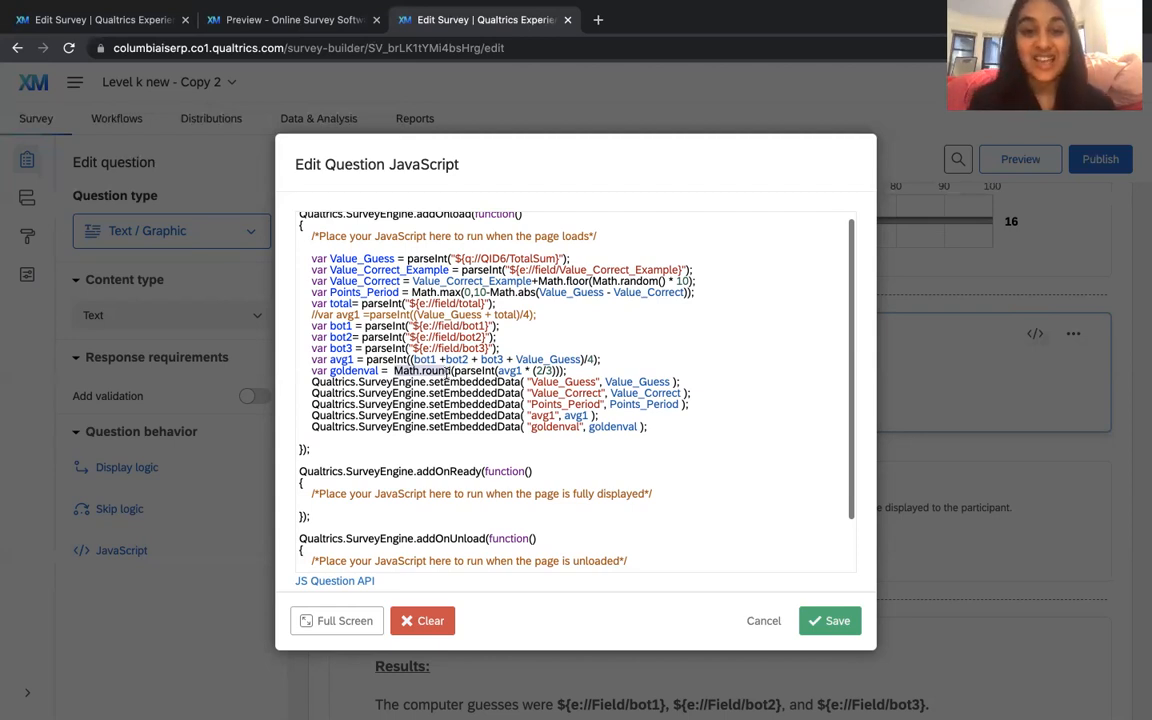
click(478, 379)
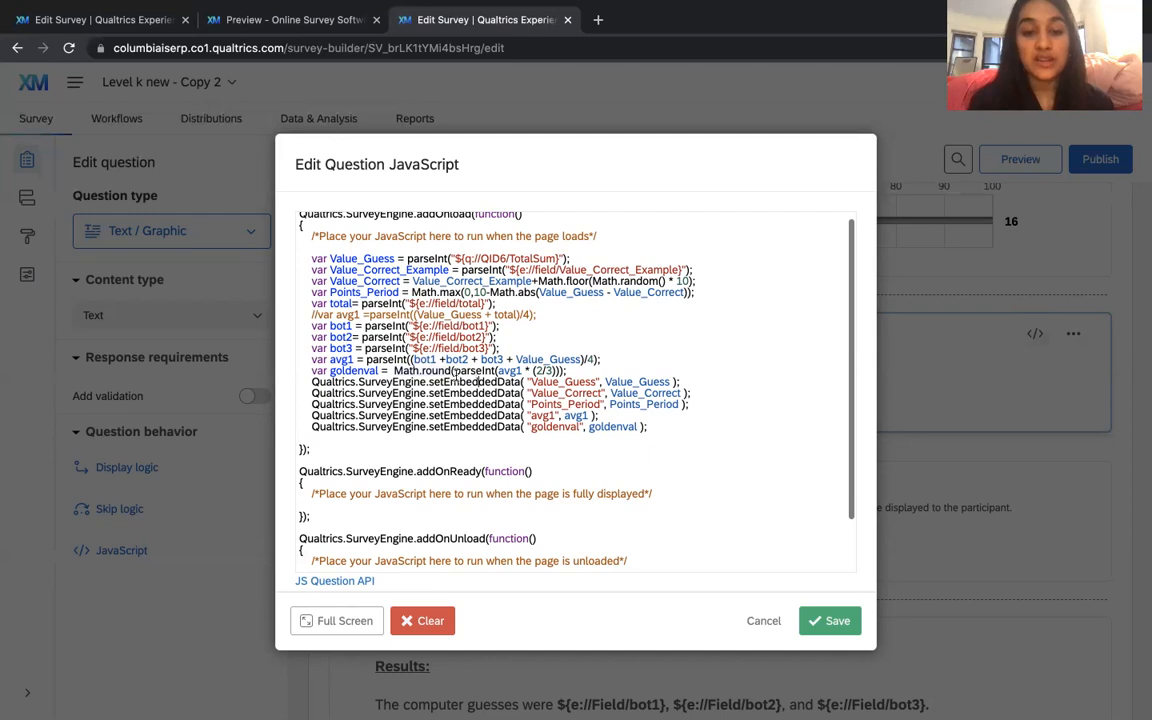
drag(453, 371, 514, 373)
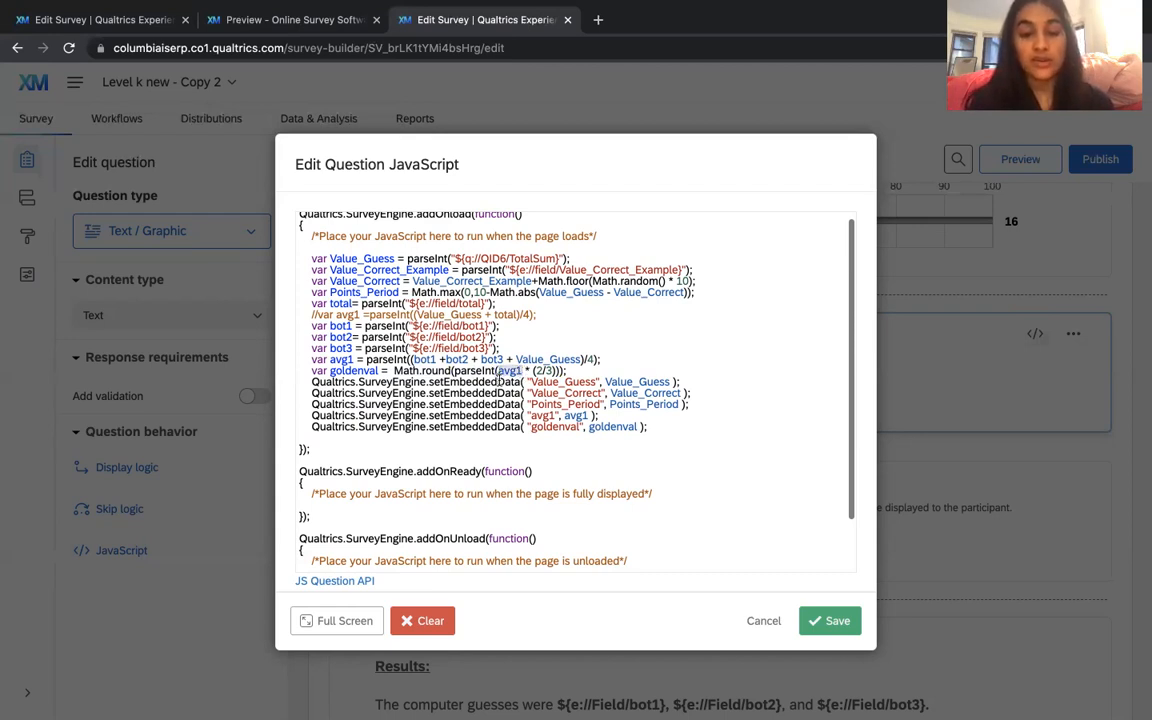
click(552, 371)
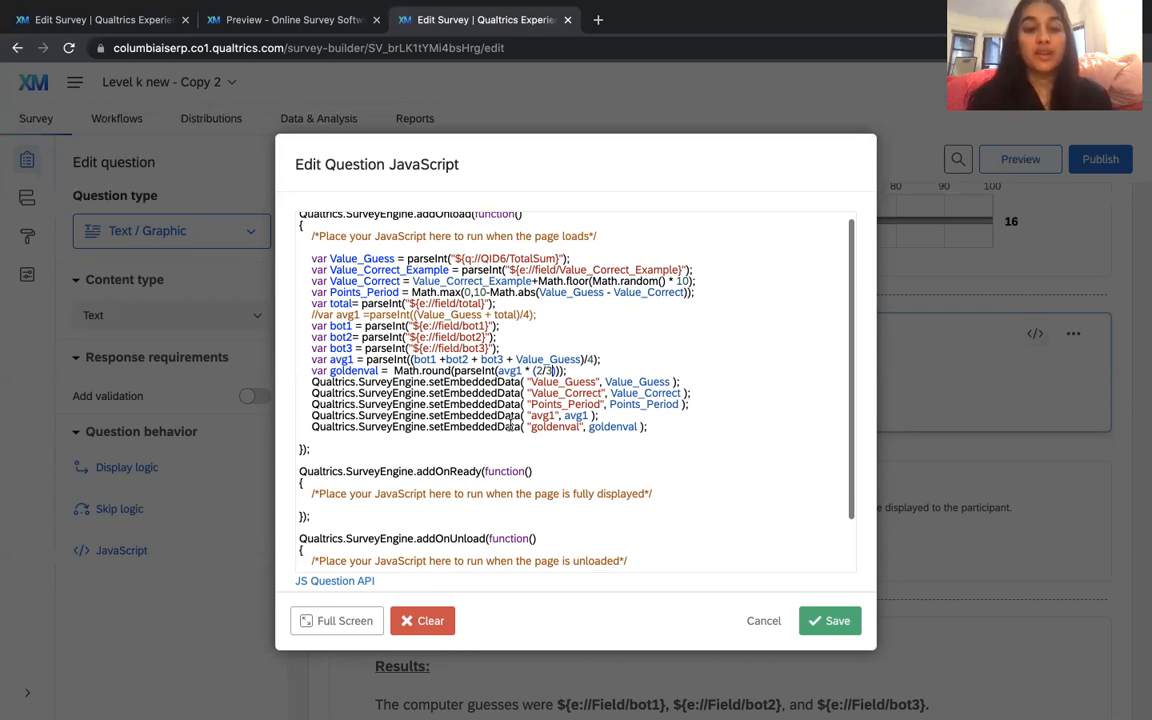
drag(310, 371, 394, 371)
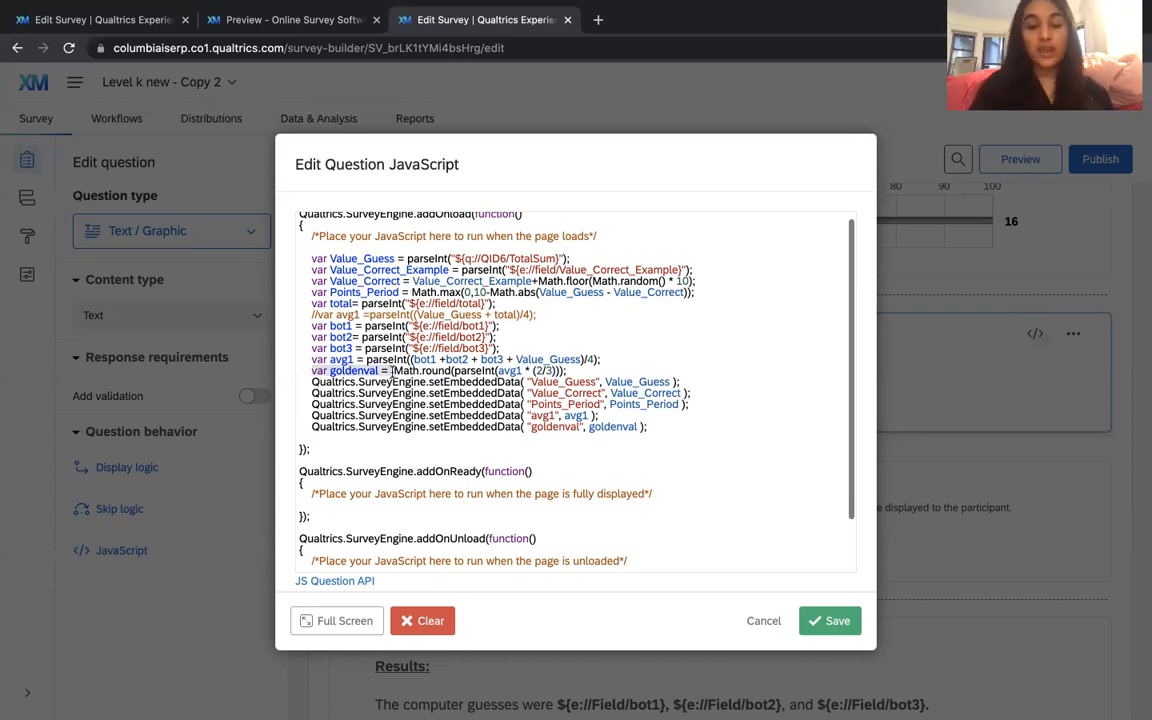
click(388, 381)
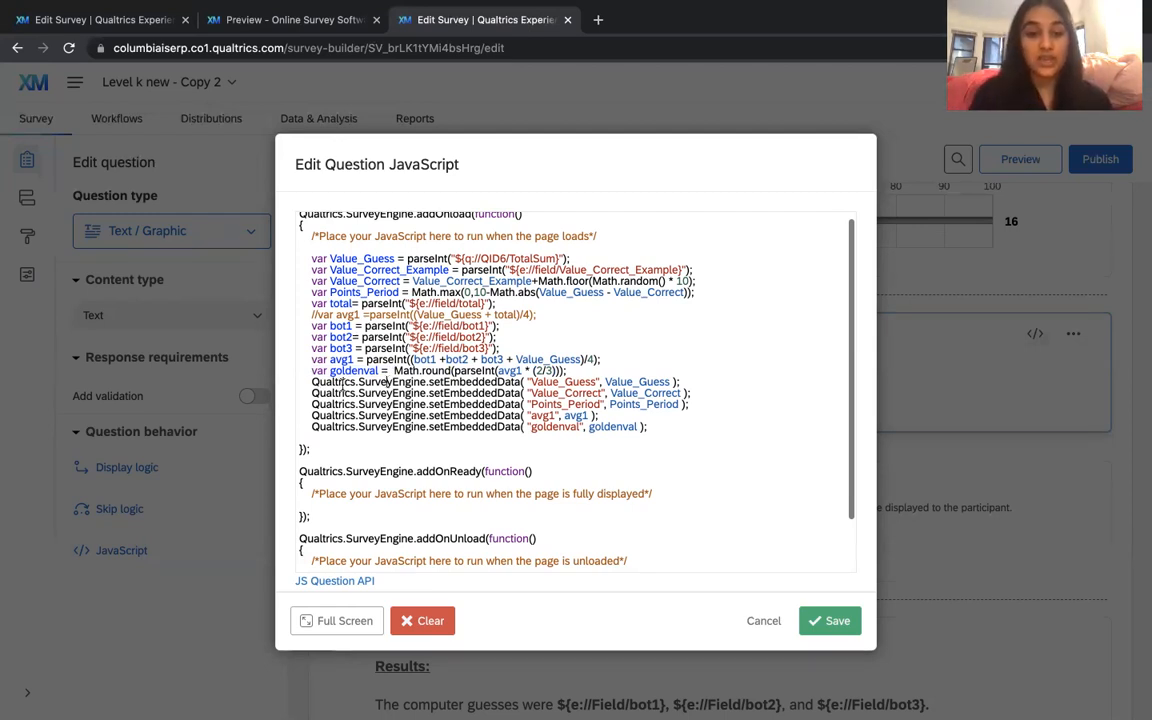
drag(312, 384, 691, 382)
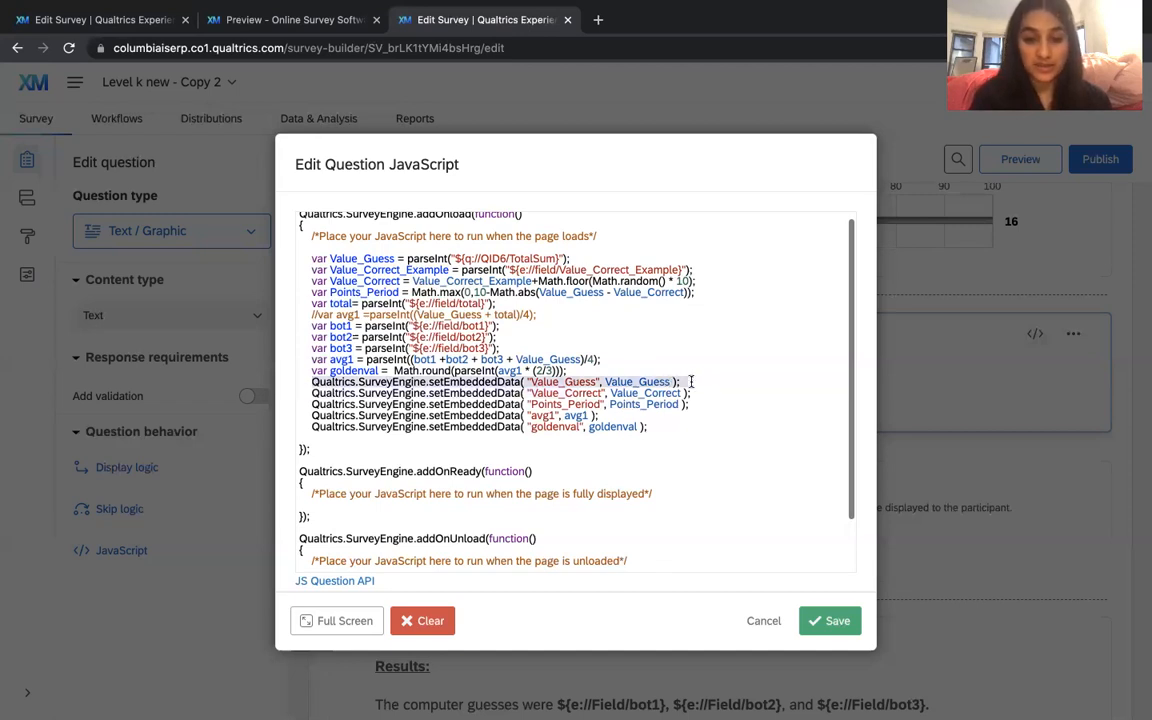
Duplicate the Value_Guess setEmbeddedData line below the goldenval call, leaving a blank line between them.
click(665, 431)
key(Return)
key(Return)
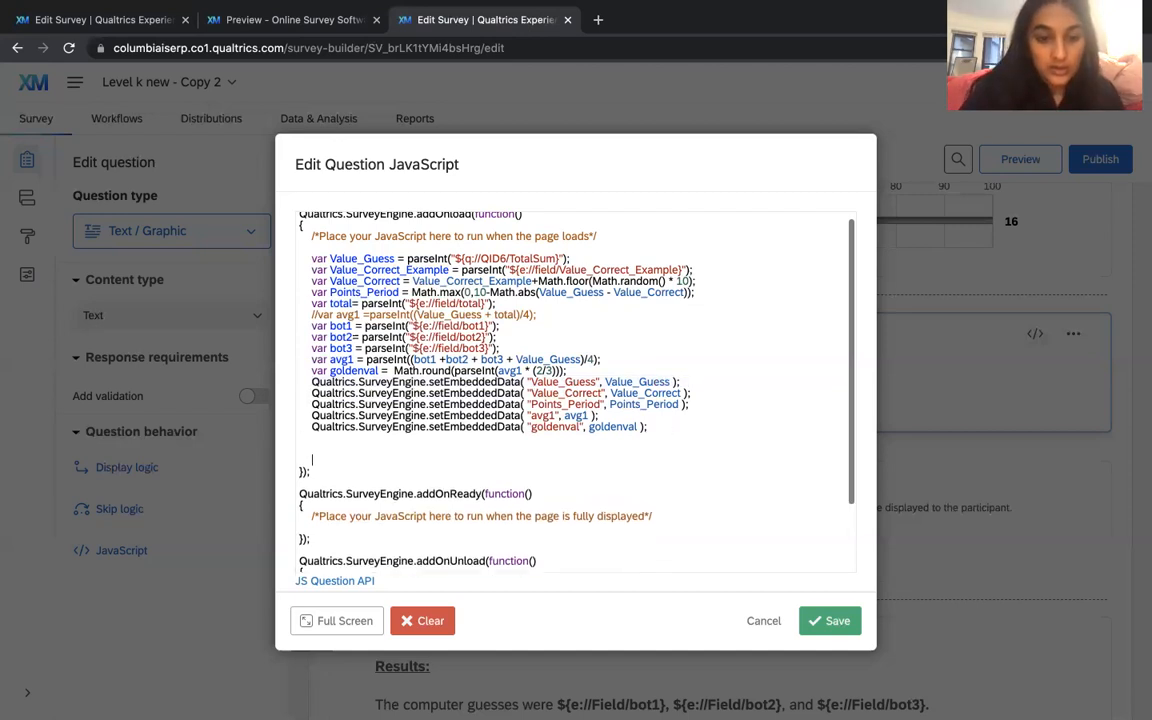
text(${e://Field/bot1})
key(ctrl+z)
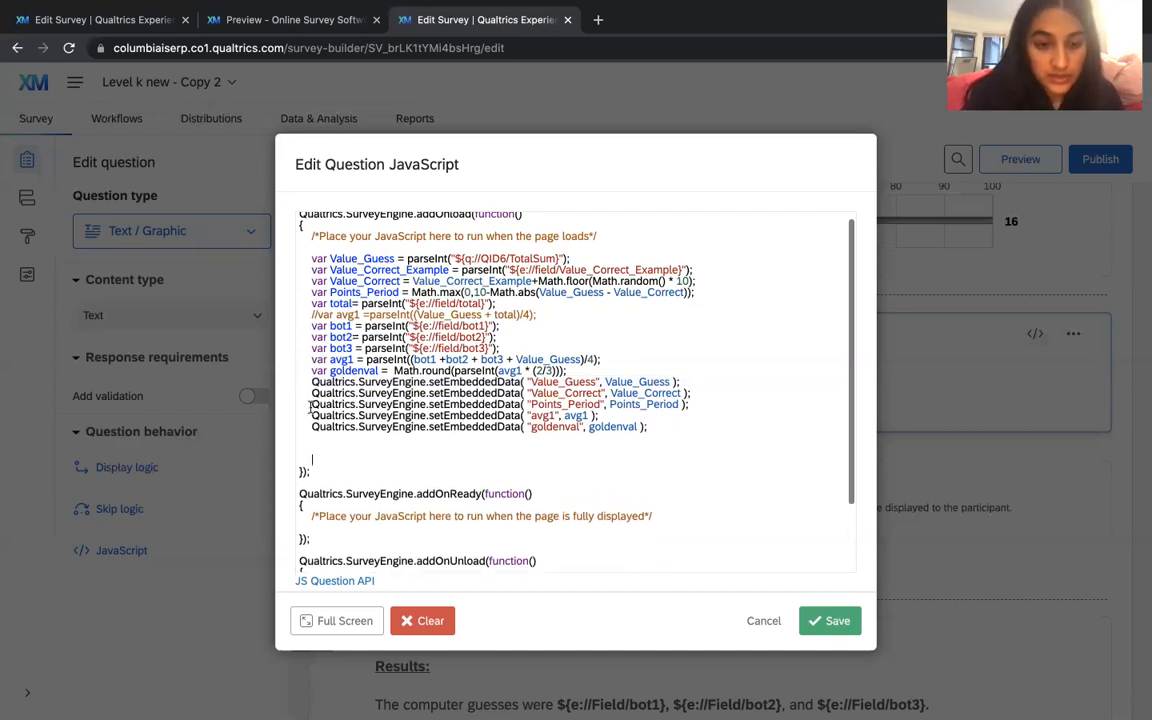
drag(281, 383, 774, 384)
key(ctrl+c)
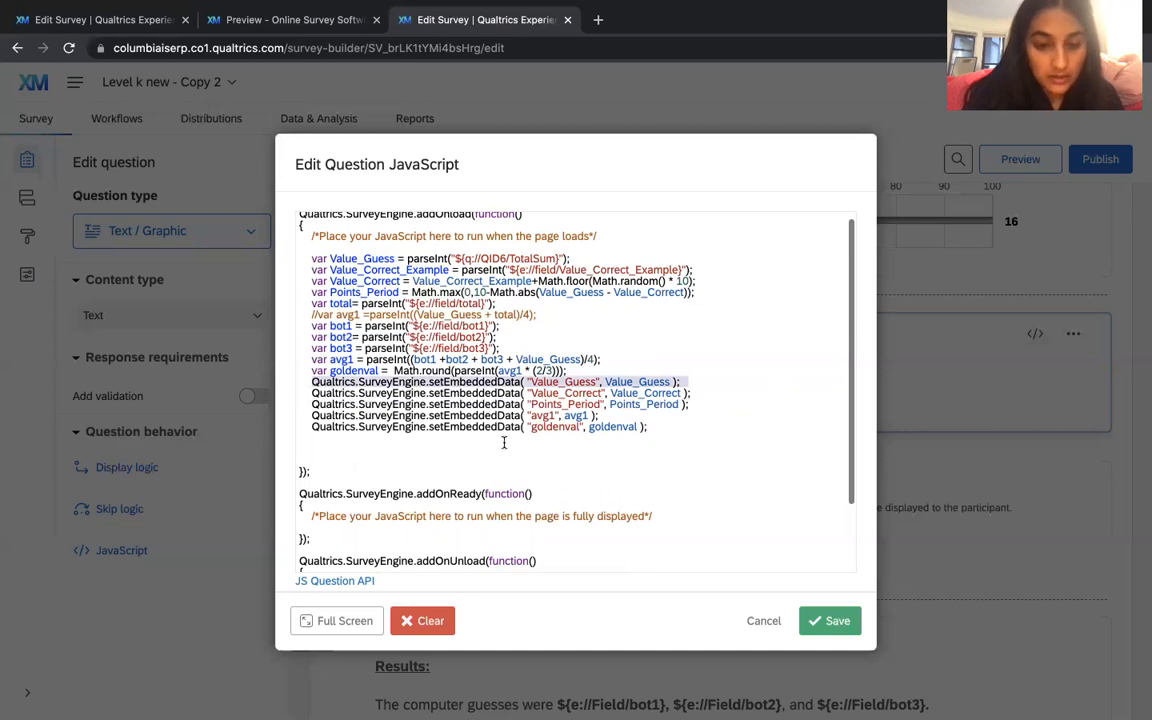
click(398, 448)
key(ctrl+v)
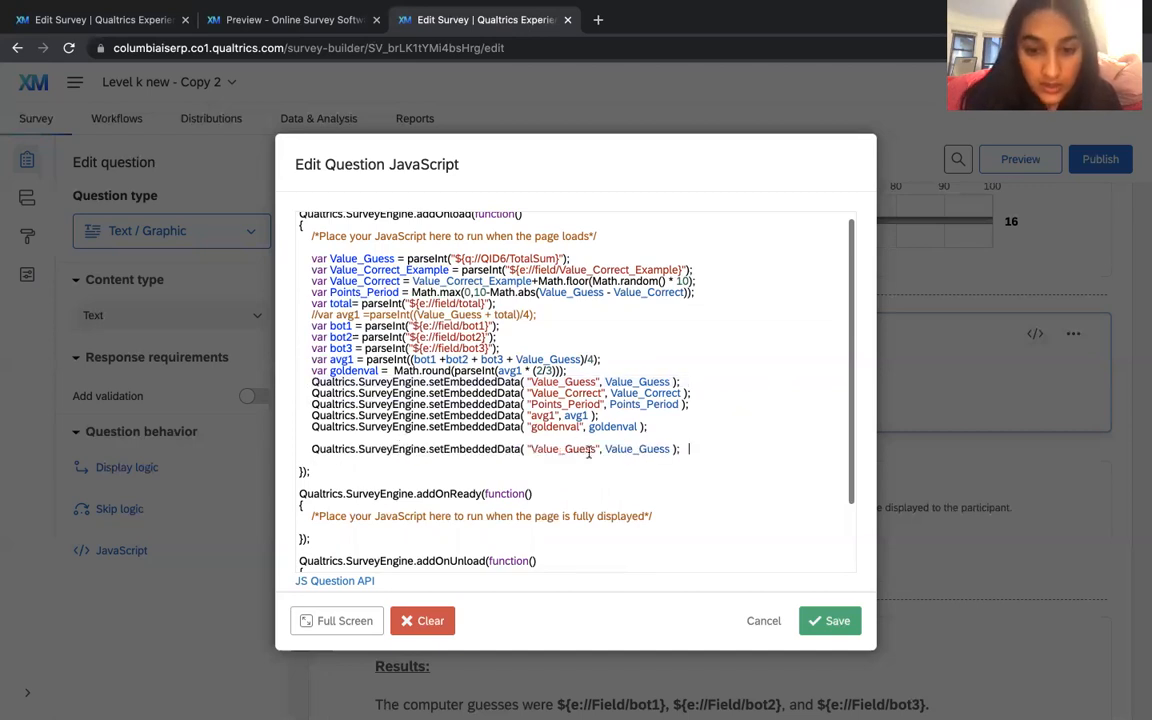
Change the duplicated call's quoted field name to "embedded_variable_name_in_survey_flow".
double_click(534, 450)
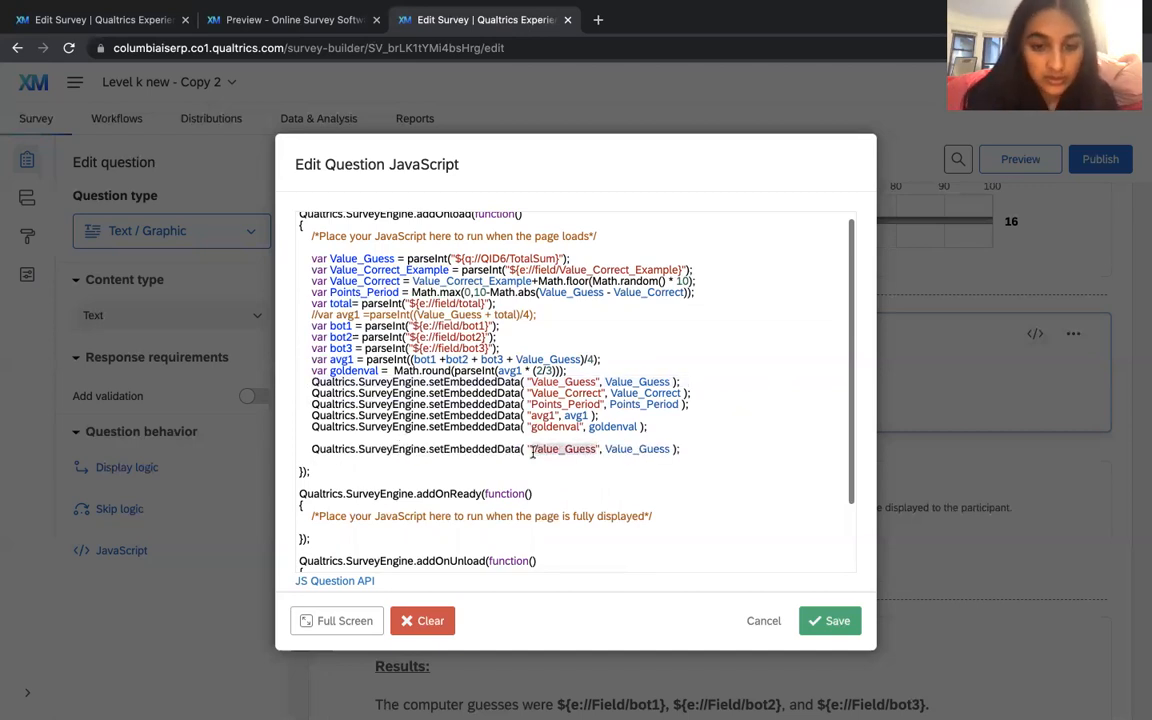
text(embedded_v)
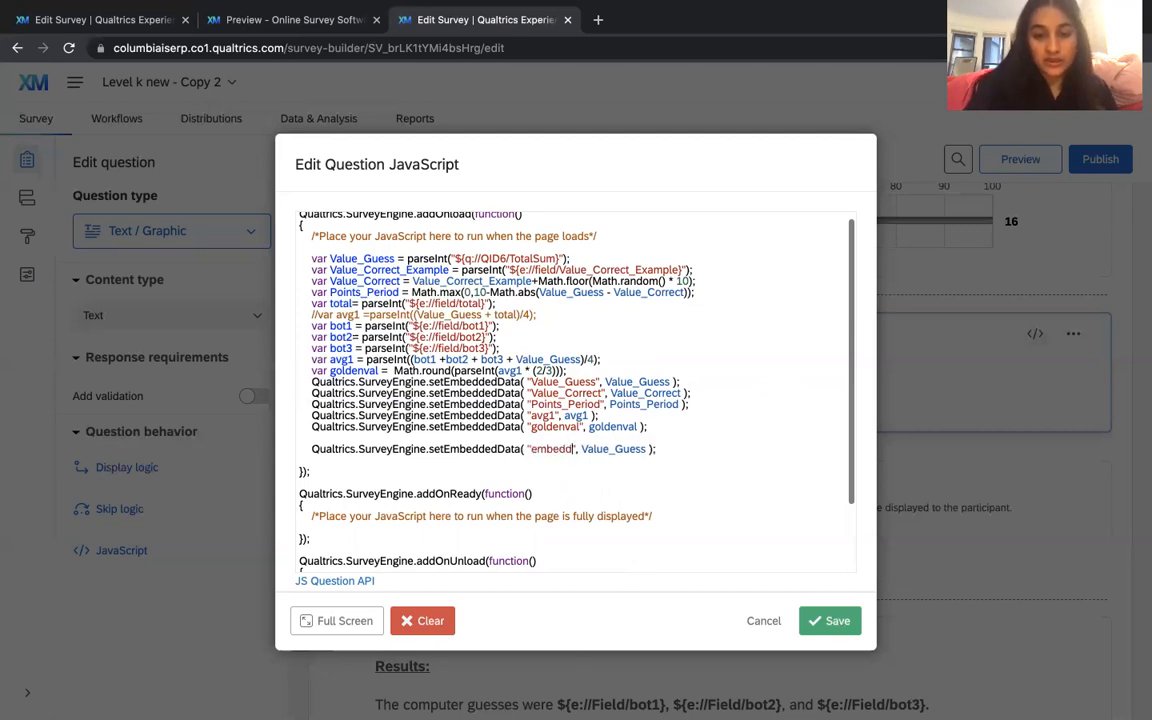
text(ariable_name)
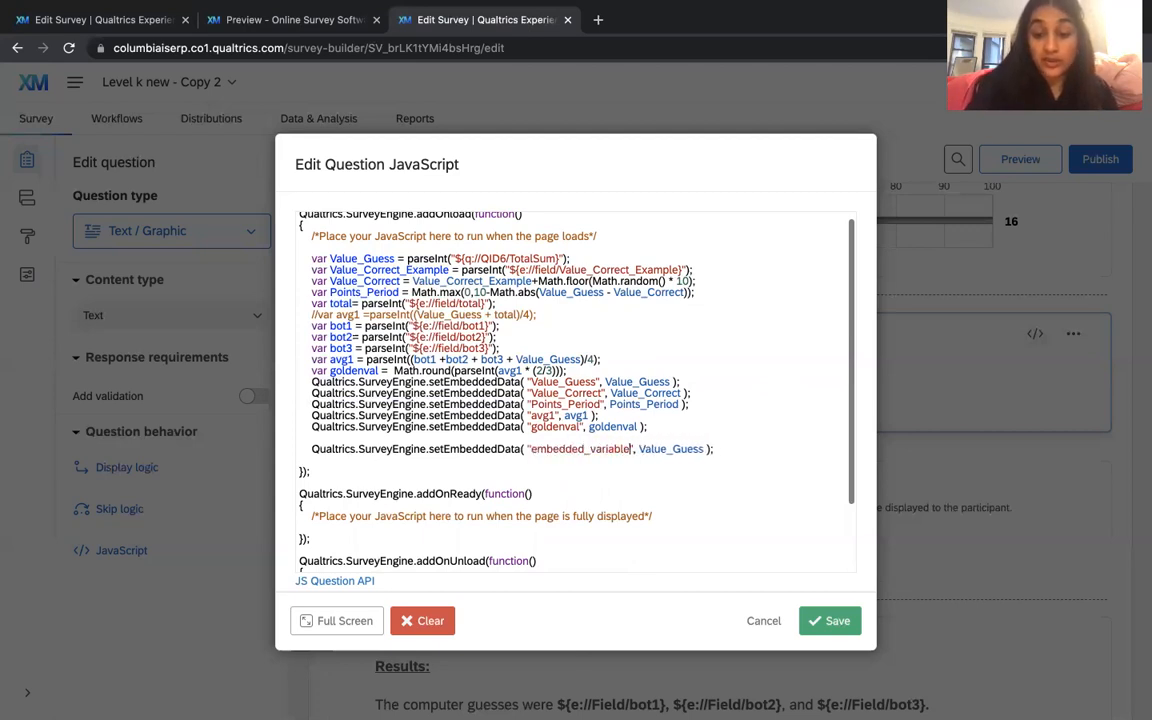
text(_in_surv)
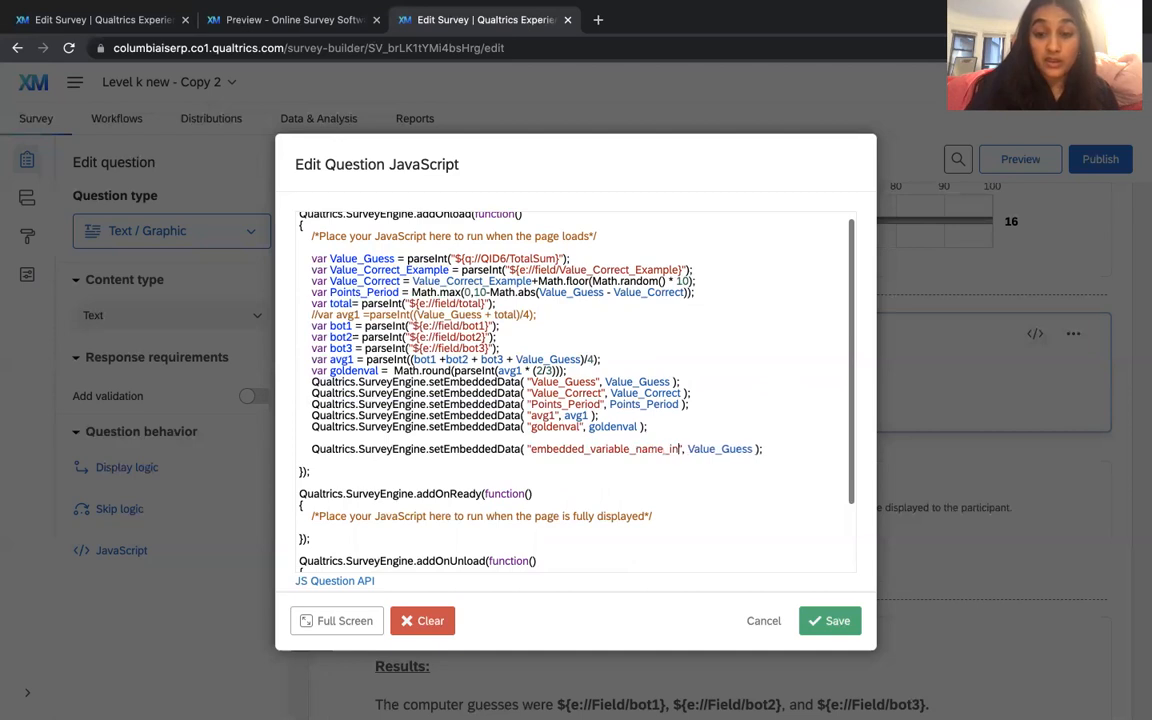
text(ey_fi)
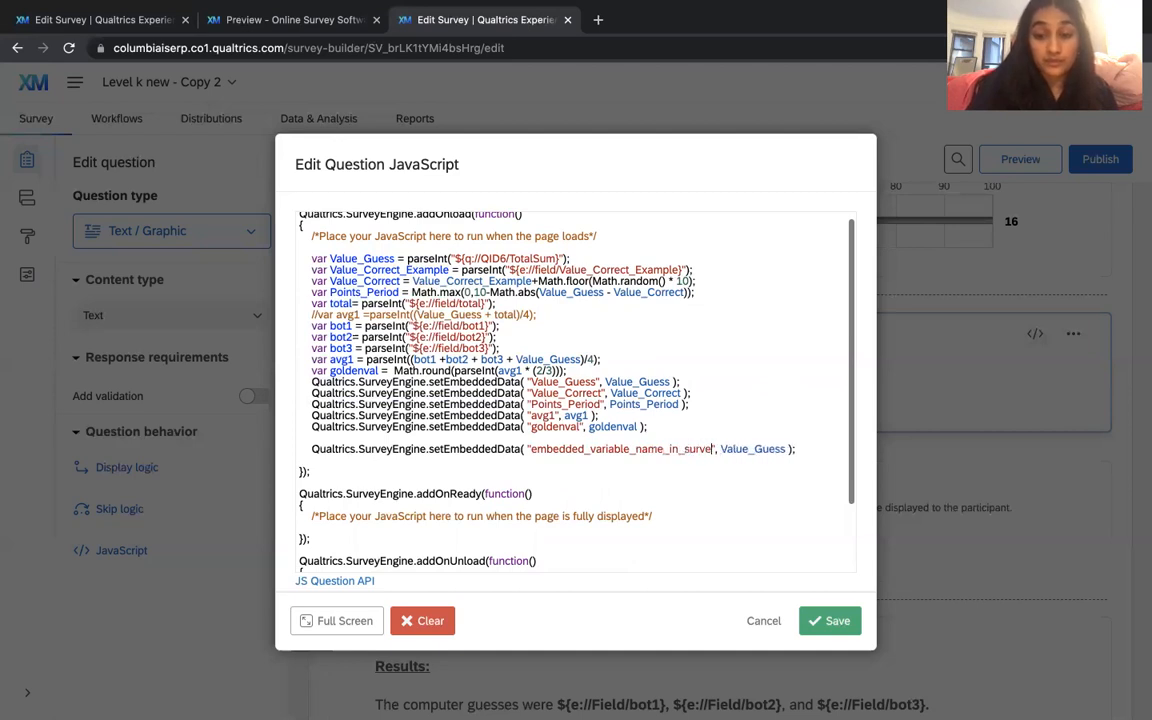
text(ow)
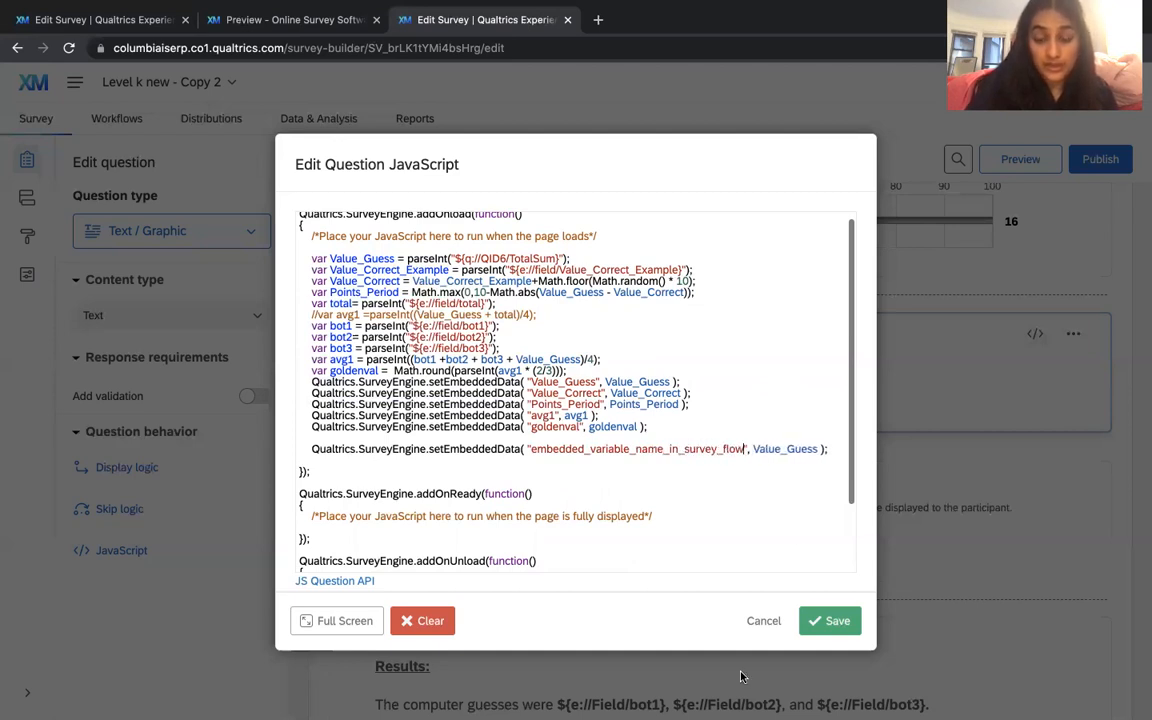
Replace the Value_Guess variable in the duplicated setEmbeddedData call with local_var.
double_click(754, 449)
text(local_var)
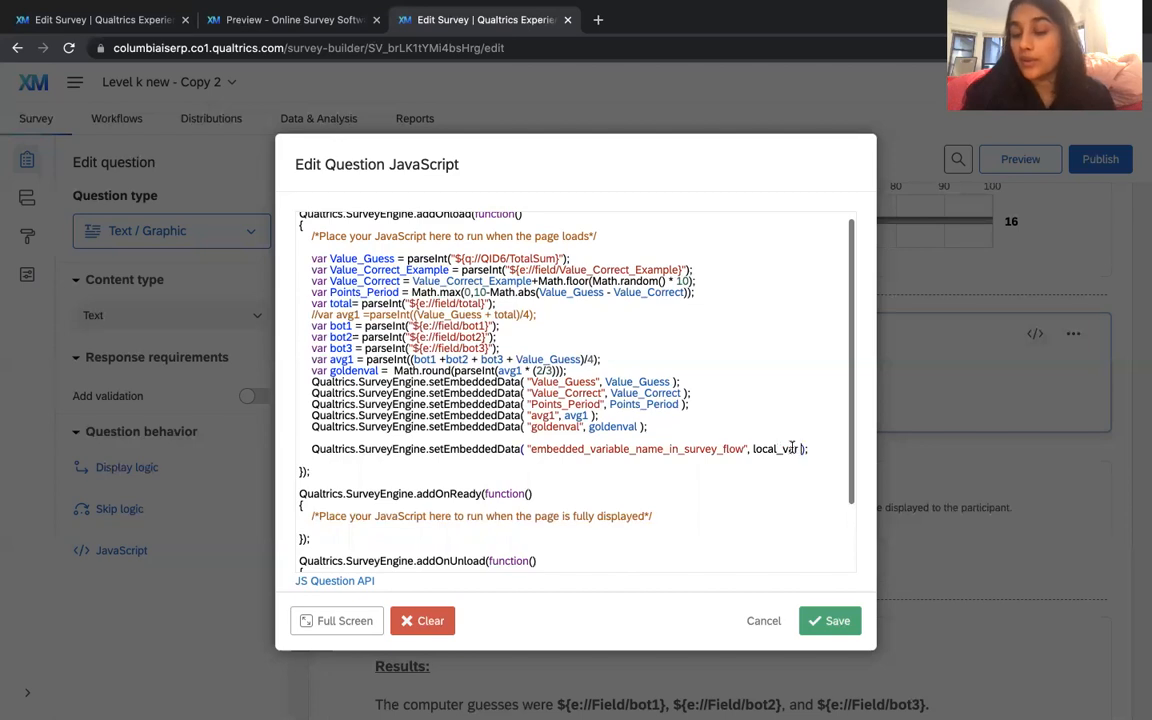
drag(798, 449, 752, 448)
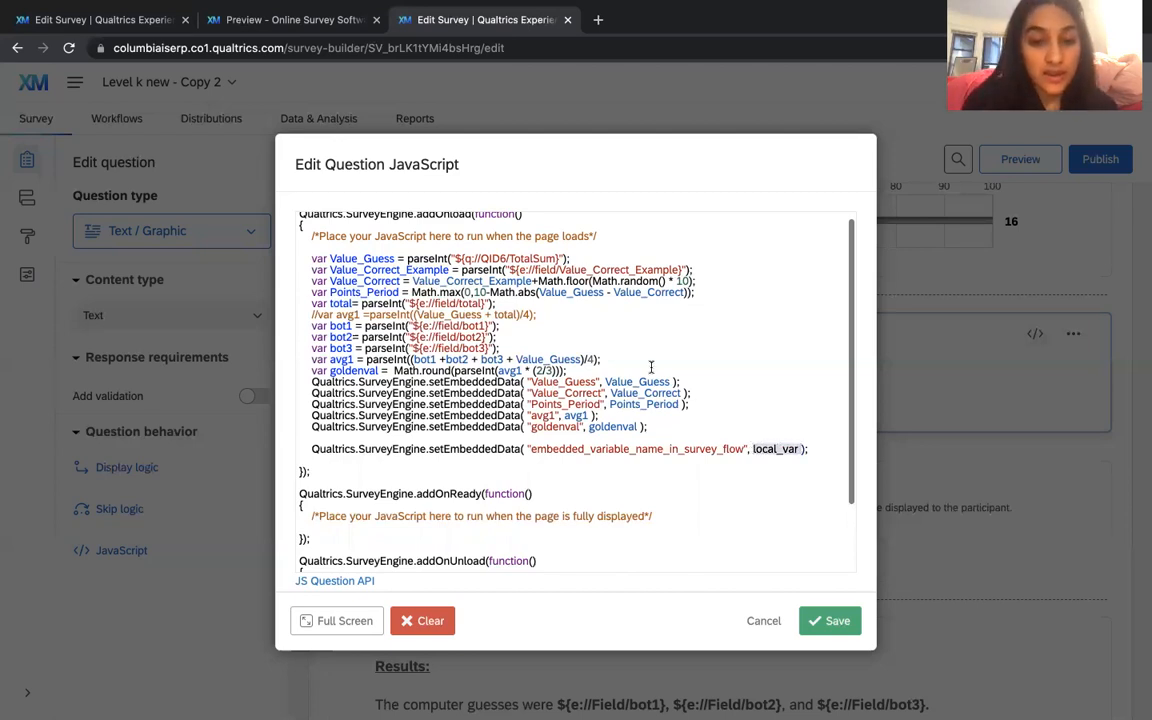
Examine the setEmbeddedData calls for Value_Guess, avg1 and goldenval in the question JavaScript.
drag(312, 381, 684, 382)
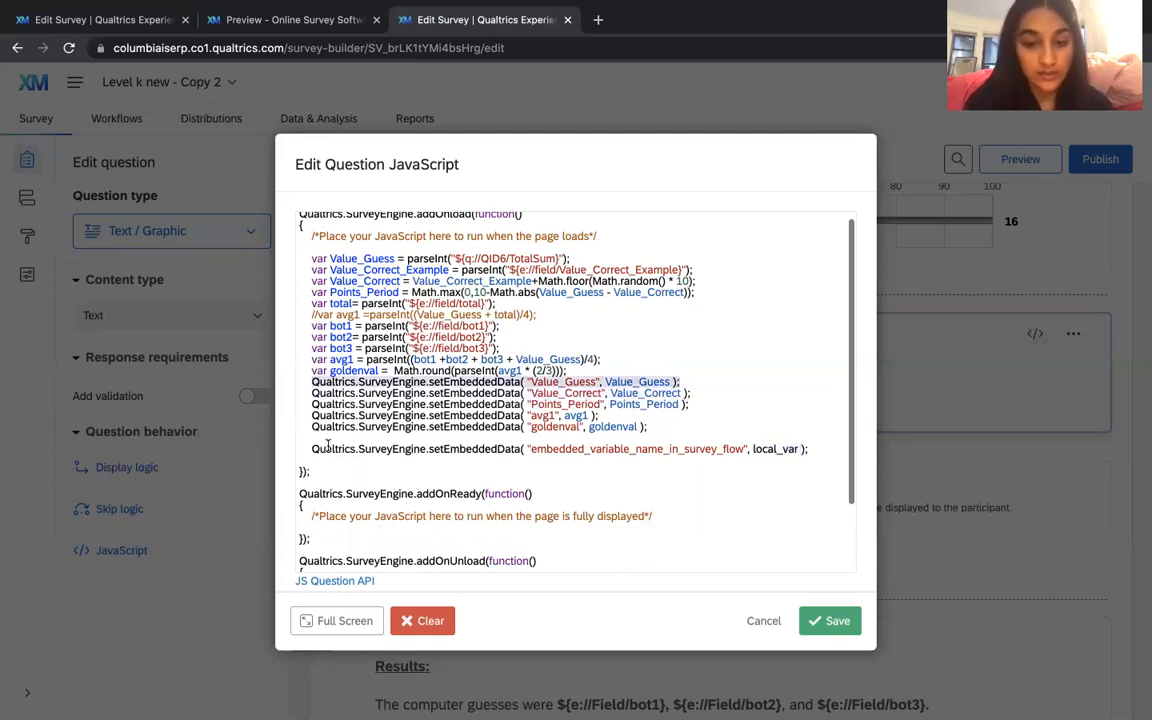
triple_click(330, 414)
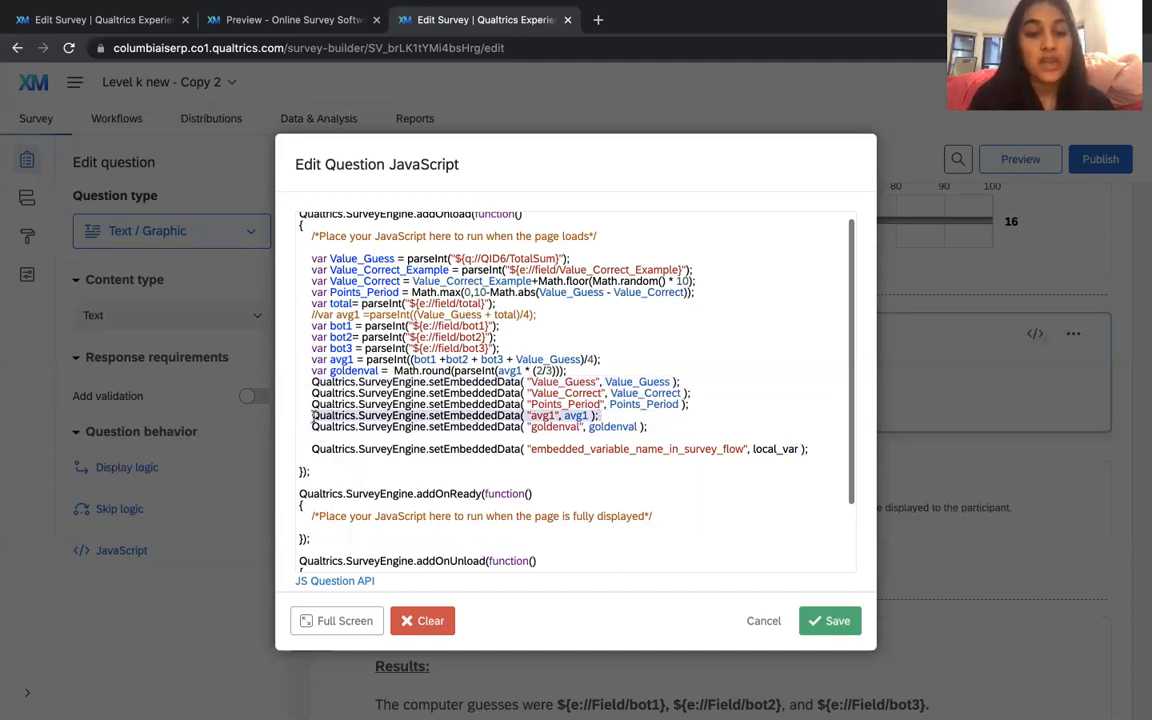
drag(300, 415, 672, 436)
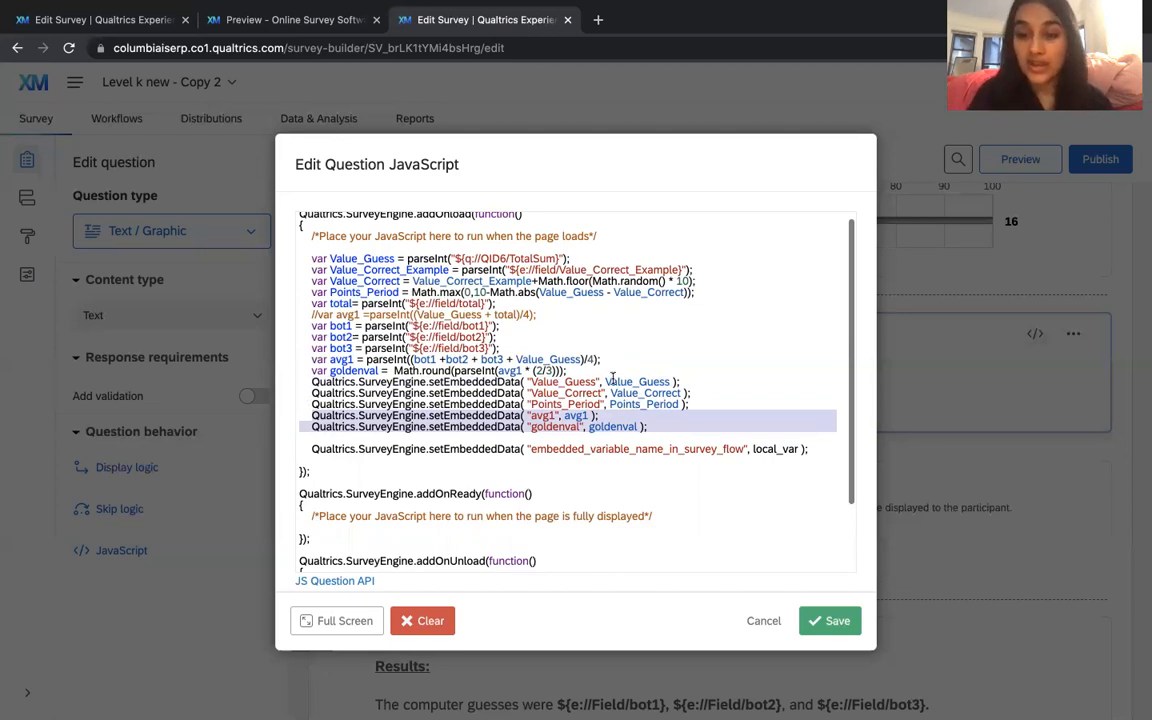
Delete the sample setEmbeddedData line for embedded_variable_name_in_survey_flow and save the question JavaScript.
click(826, 461)
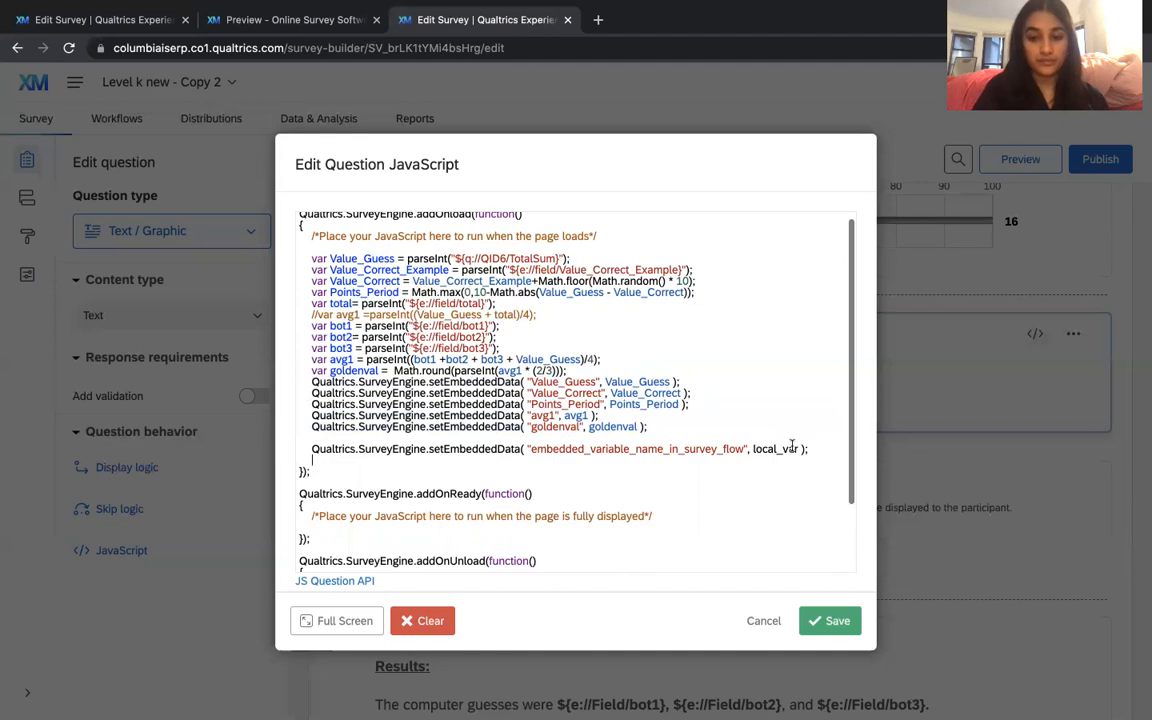
drag(818, 450, 300, 453)
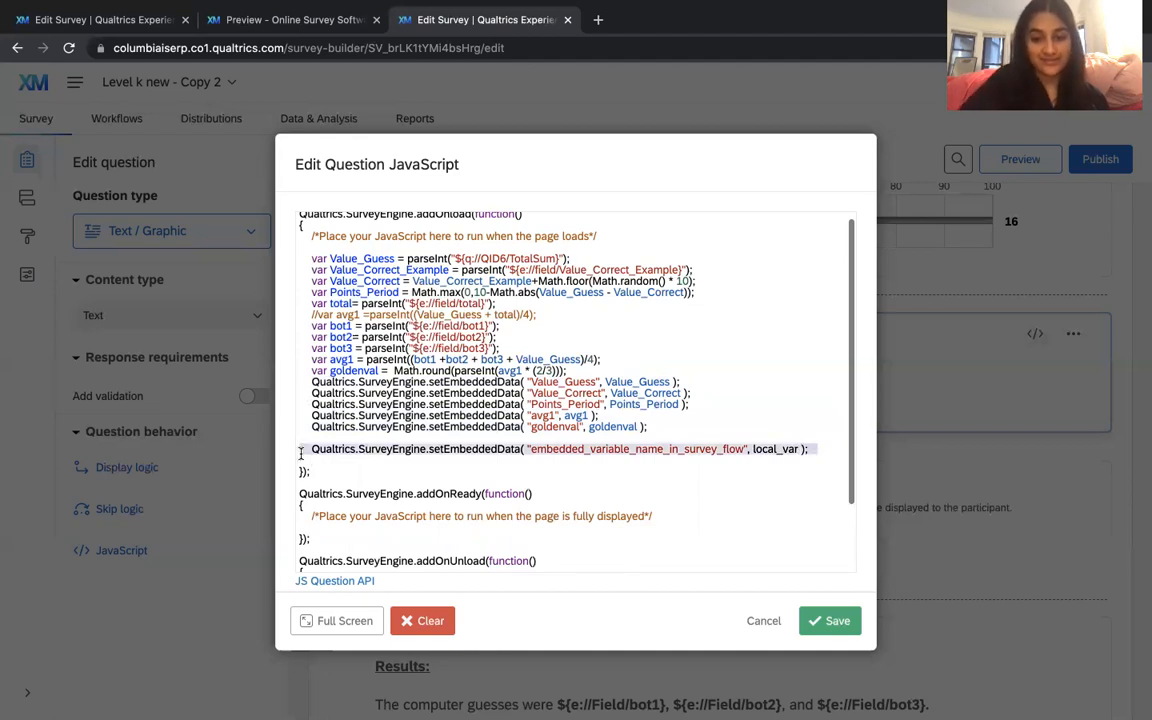
key(BackSpace)
click(830, 621)
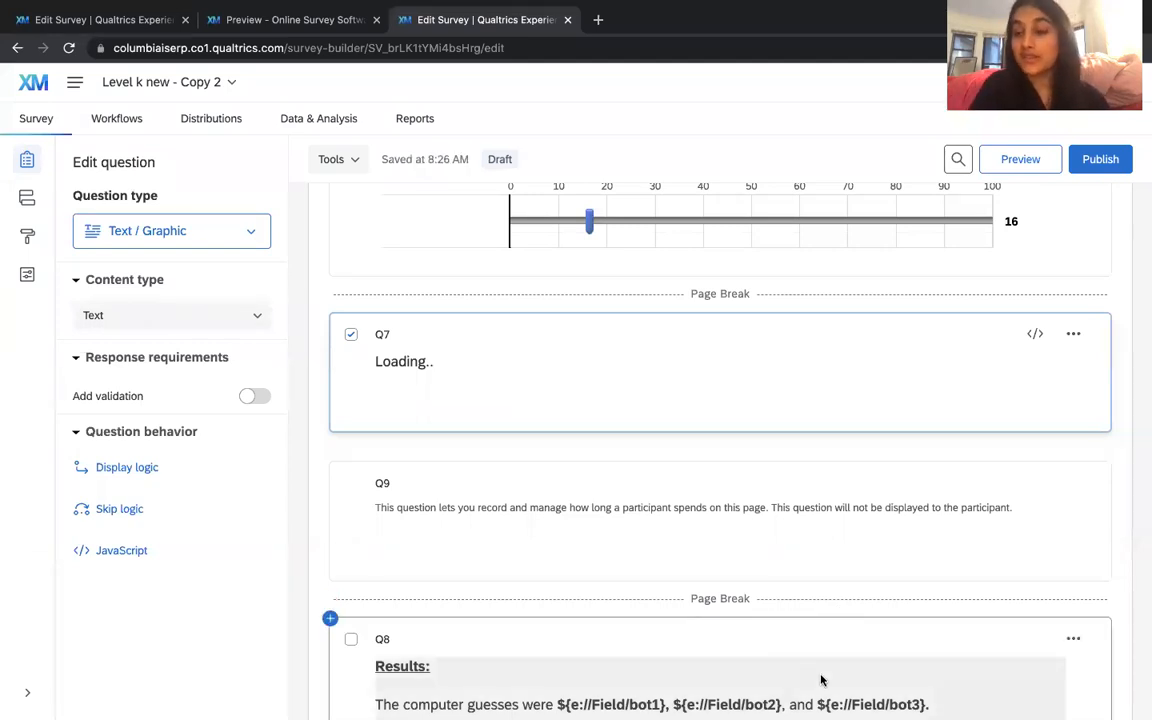
Add a blank line below the guess sentence in Q8 and insert piped text for the embedded data field avg1.
scroll(727, 593, down, 4)
scroll(727, 596, up, 2)
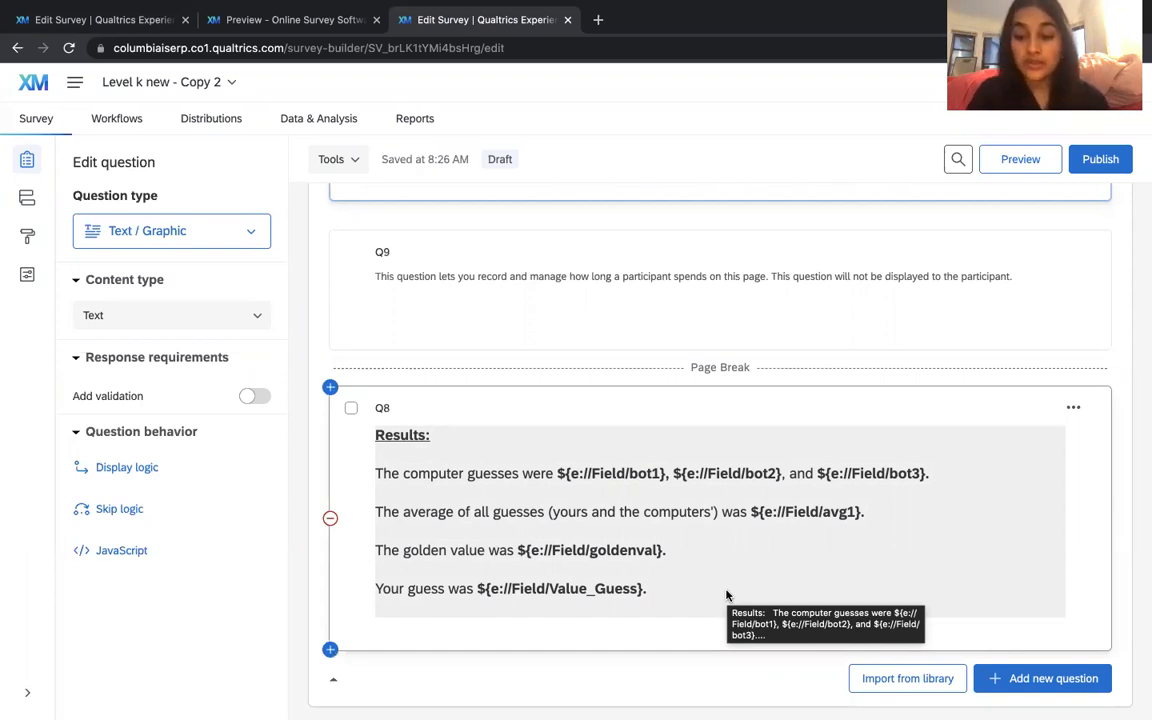
click(712, 555)
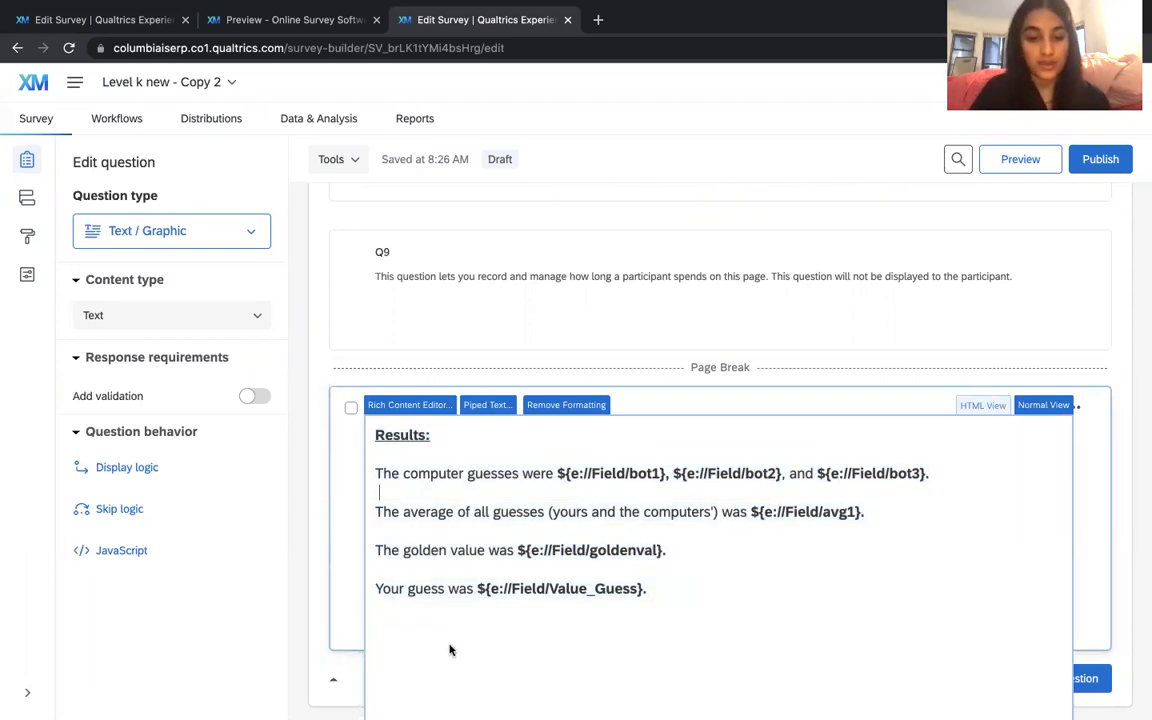
click(676, 589)
key(Return)
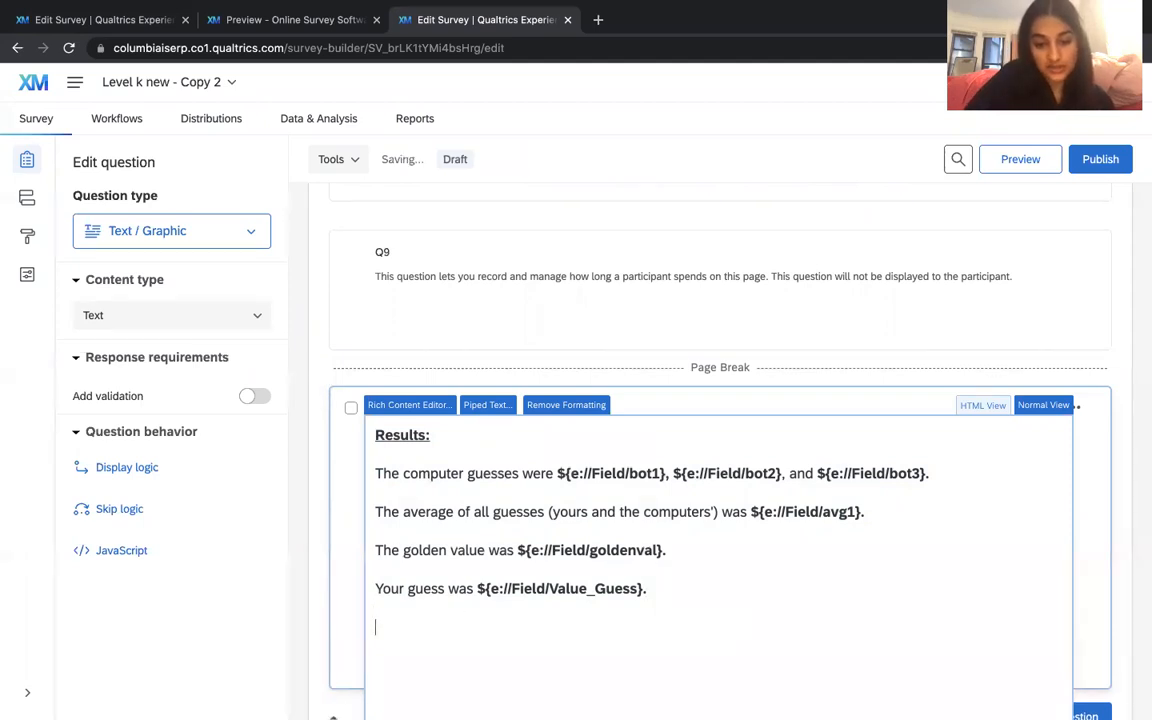
click(490, 410)
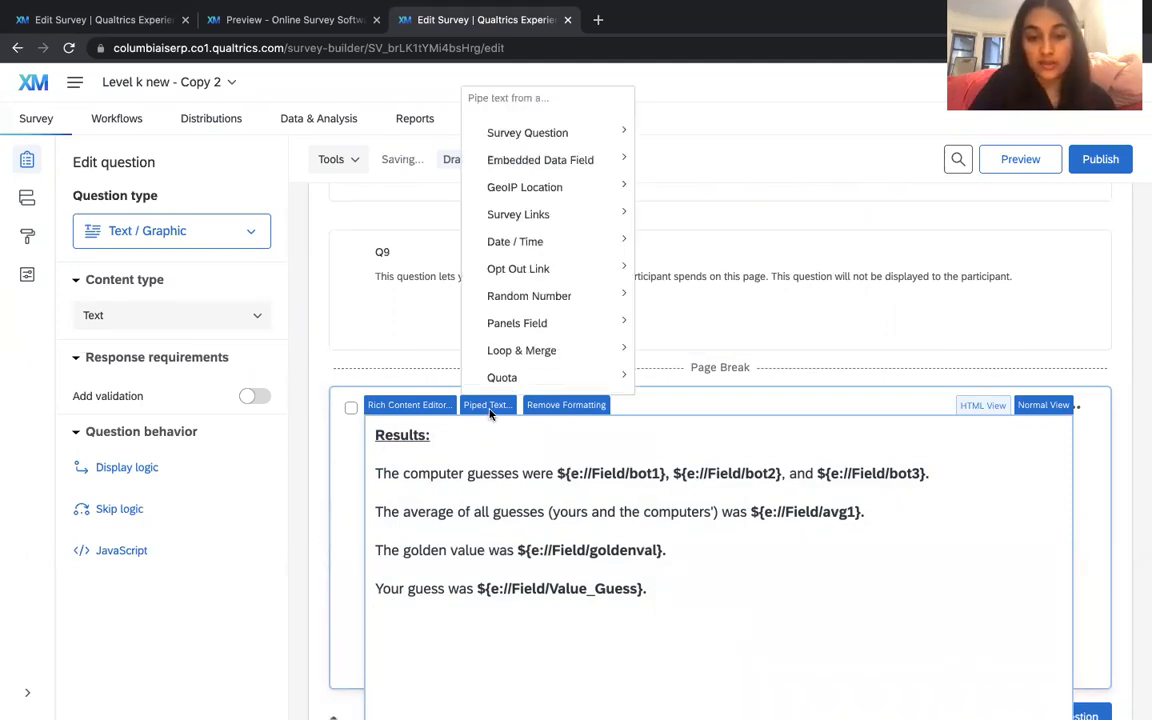
mouse_move(594, 166)
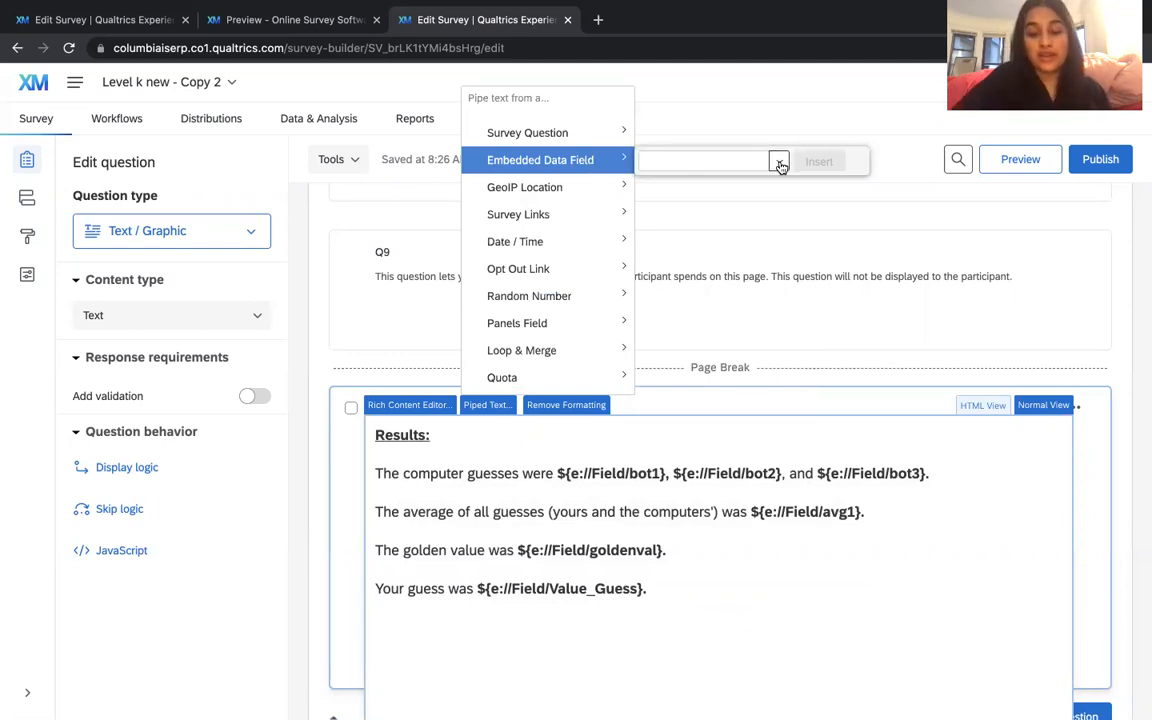
text(avh)
key(BackSpace)
text(g1)
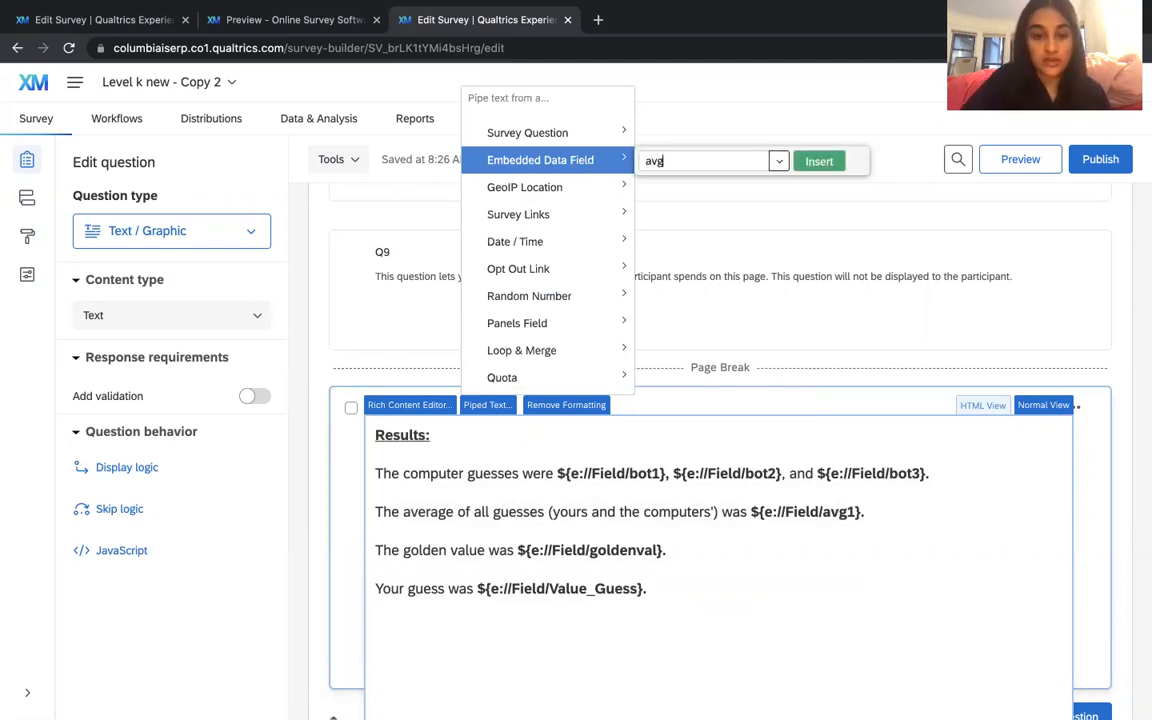
click(831, 170)
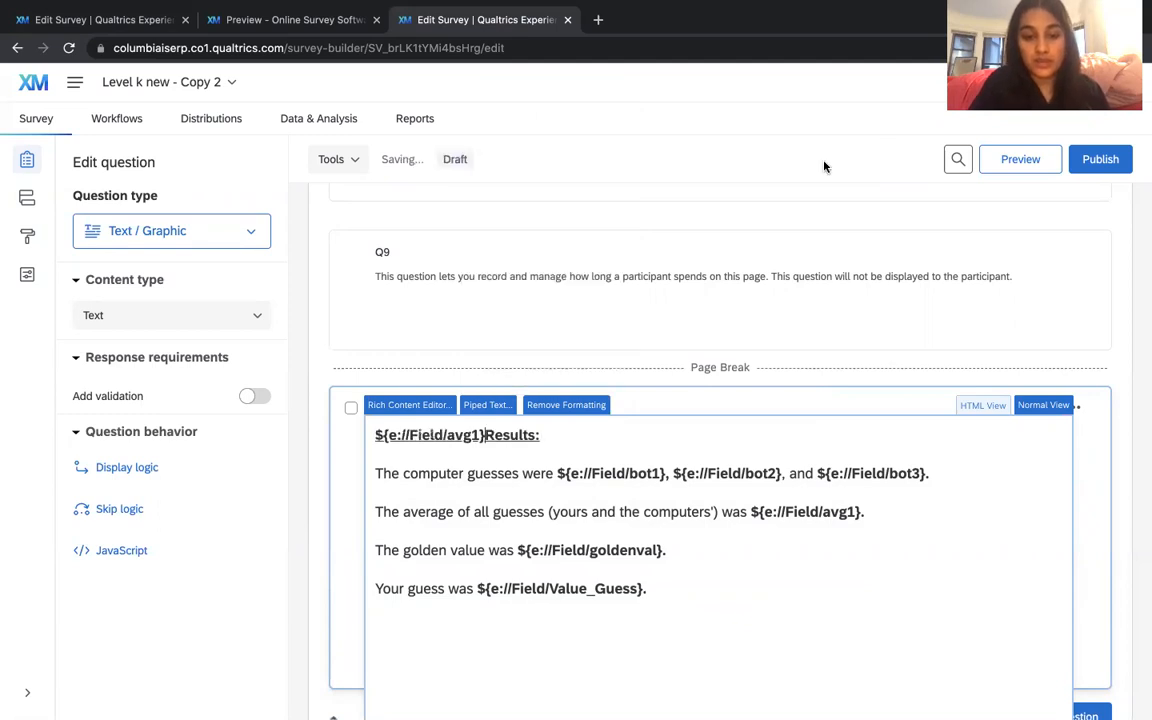
Move the misplaced ${e://Field/avg1} from before the Results heading to a line below the guess sentence, and delete it there.
click(503, 419)
click(487, 435)
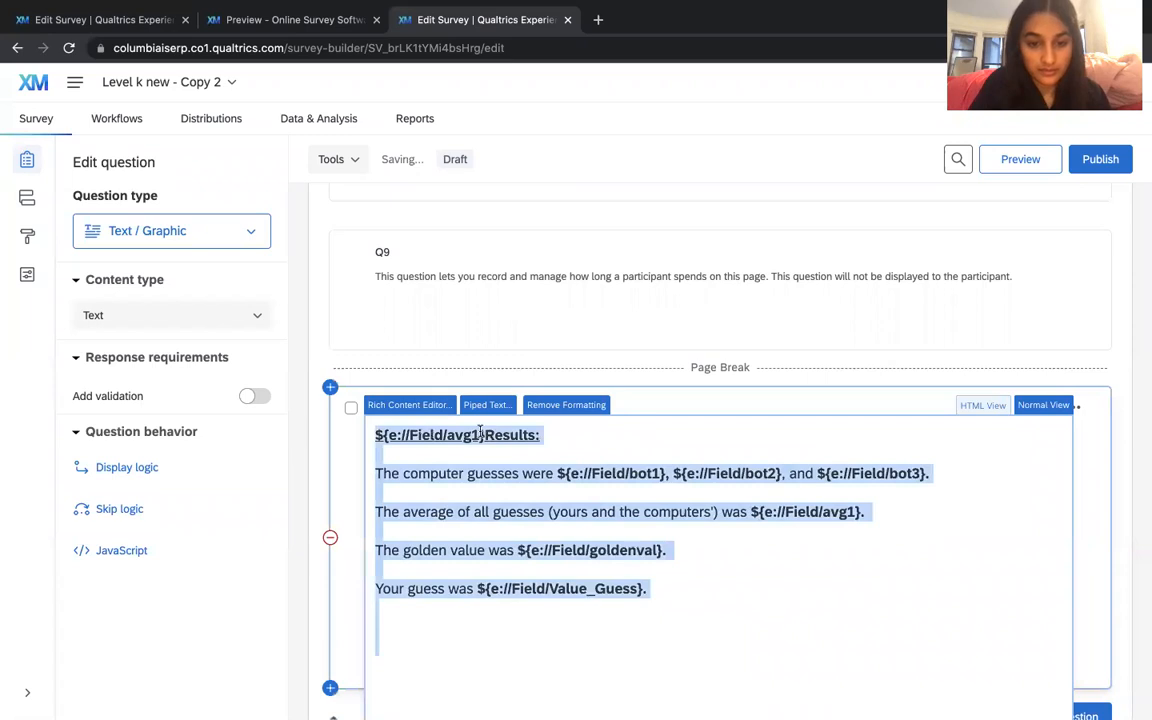
click(482, 436)
drag(482, 436, 415, 436)
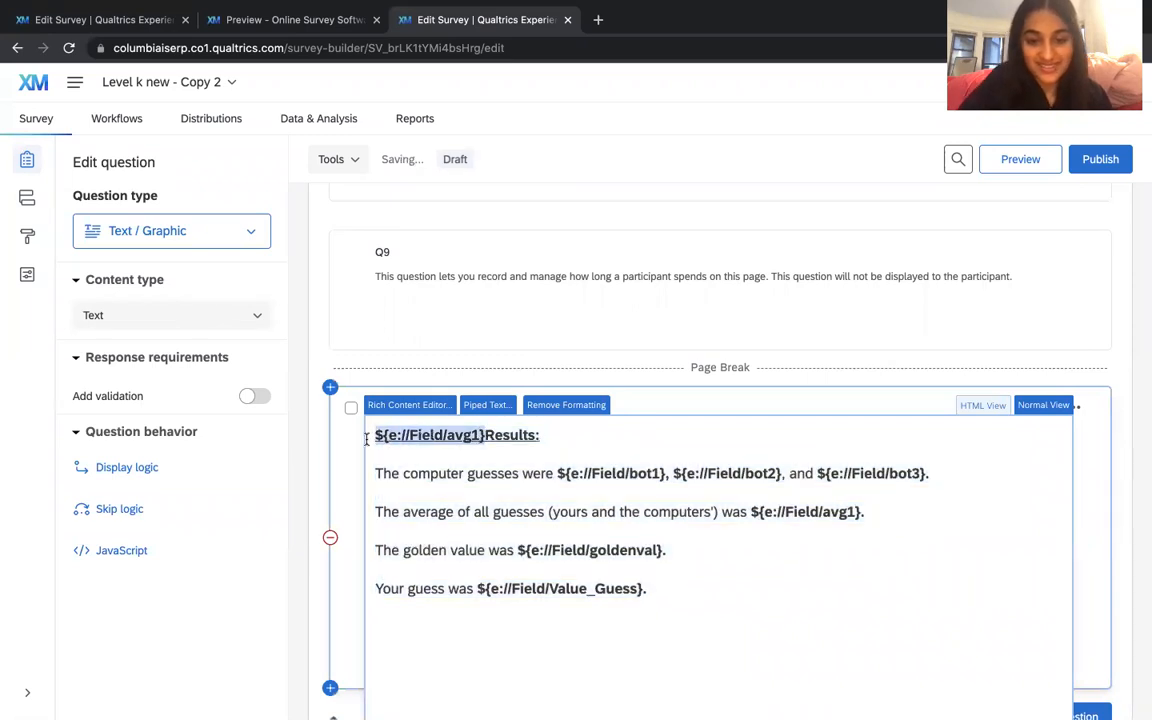
key(BackSpace)
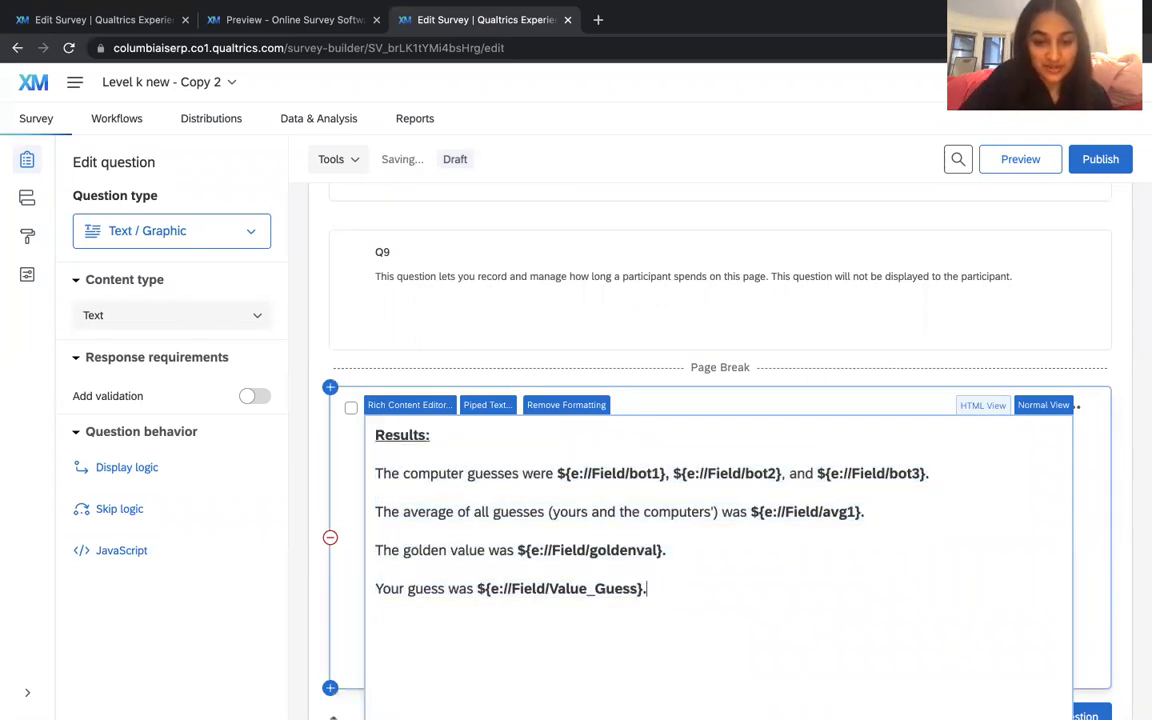
key(Return)
text(${e://Field/avg1})
key(Return)
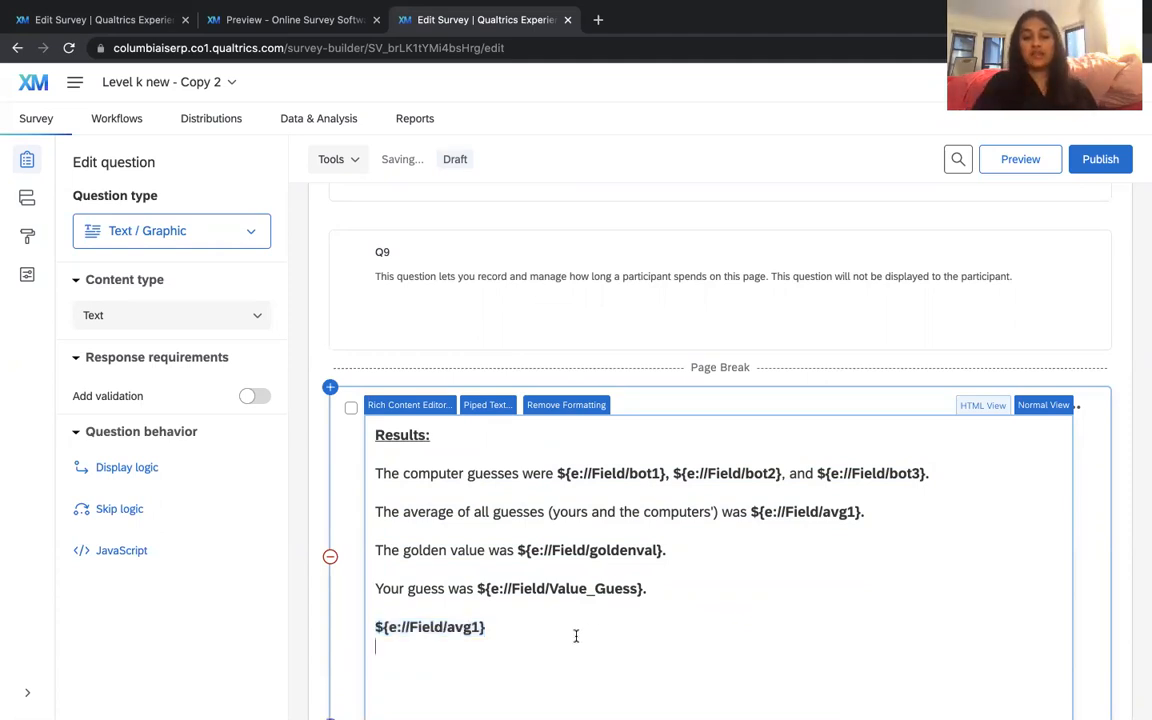
drag(521, 631, 348, 619)
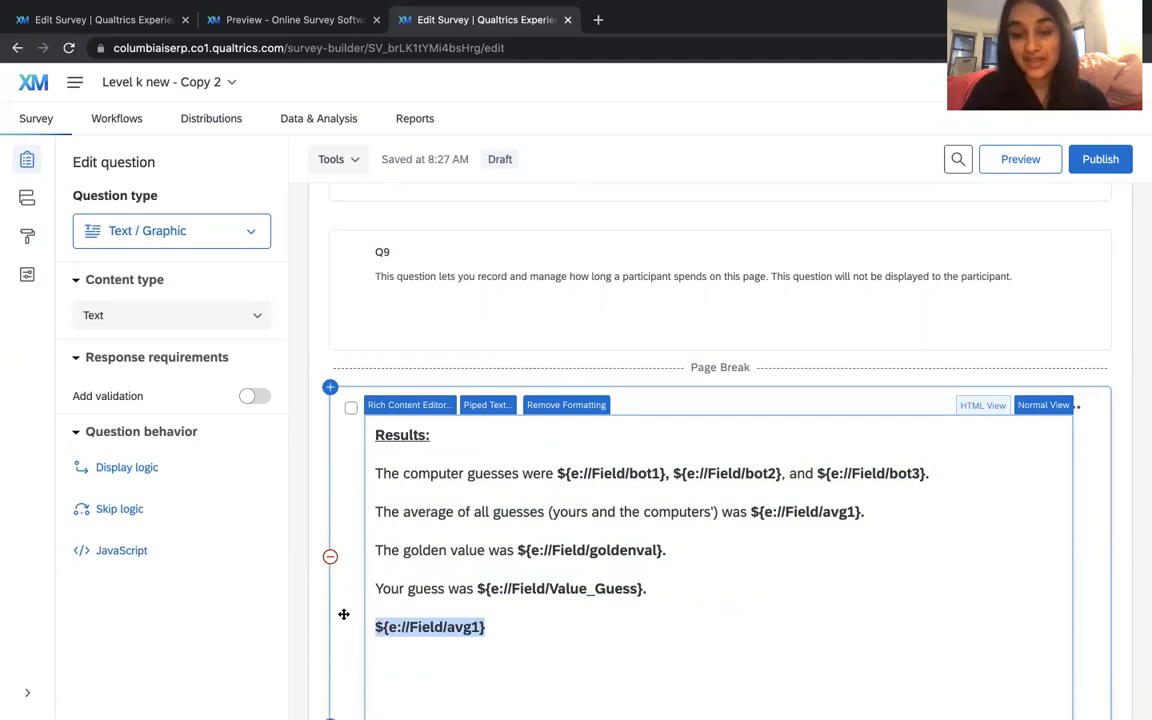
key(BackSpace)
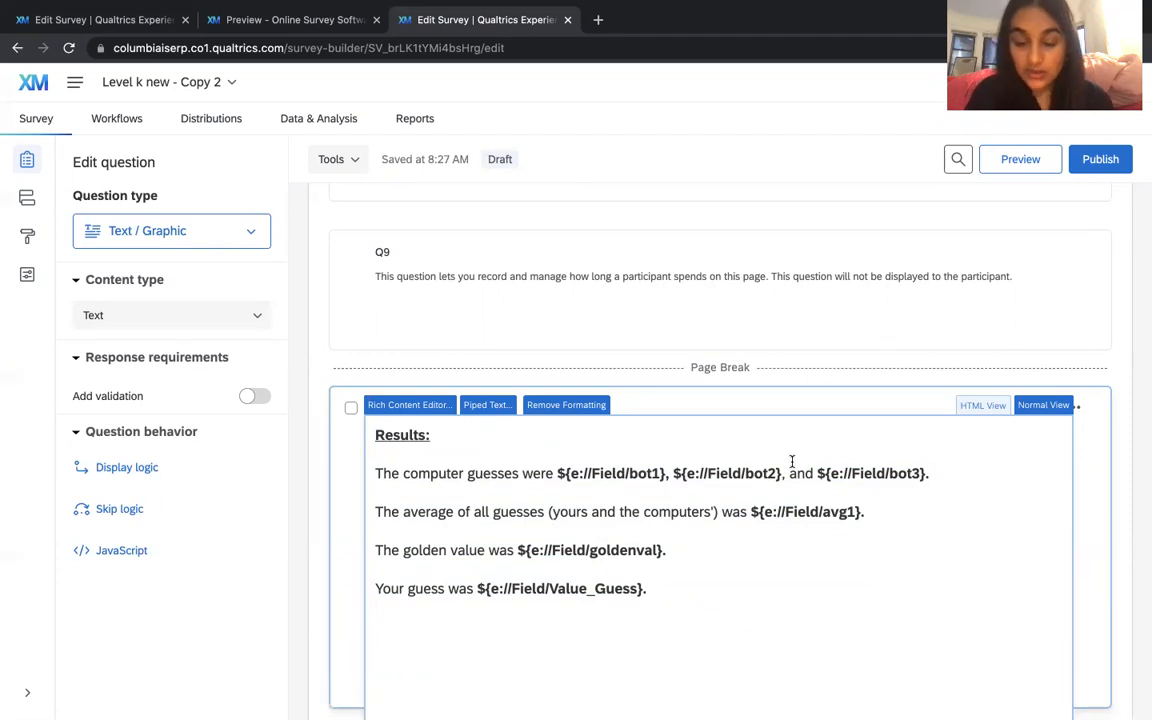
Examine the piped embedded data fields for the bot guesses, average, golden value and own guess in the Q8 results text.
scroll(792, 462, down, 5)
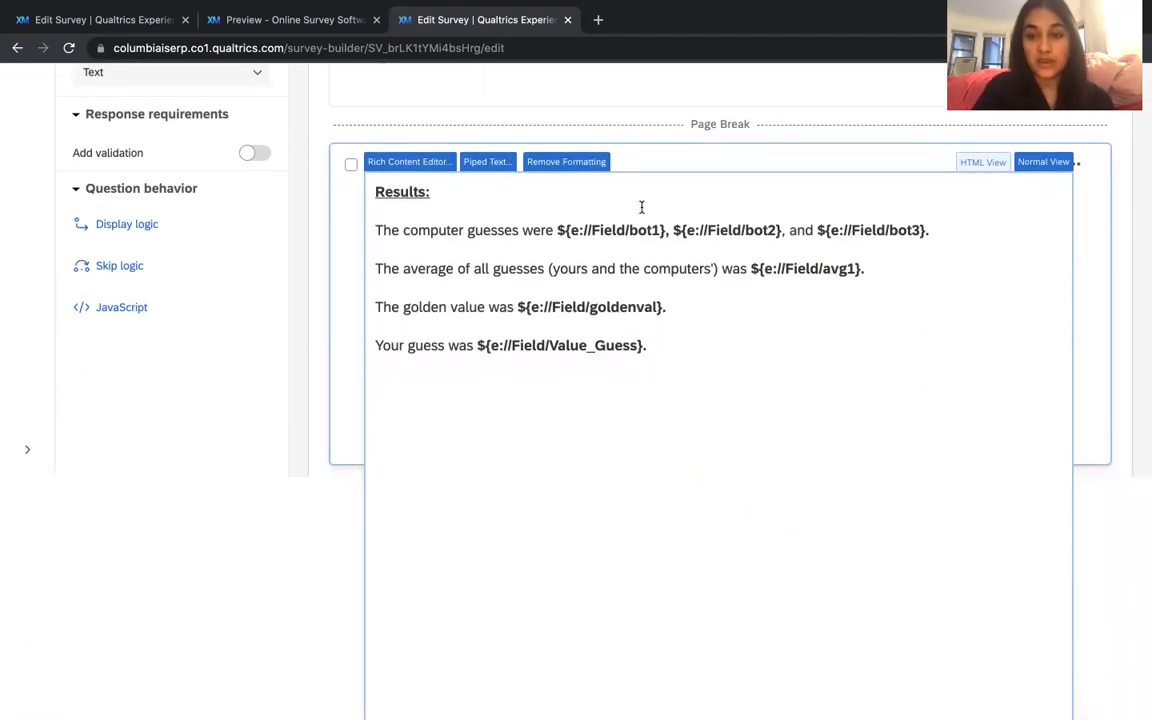
scroll(793, 226, down, 2)
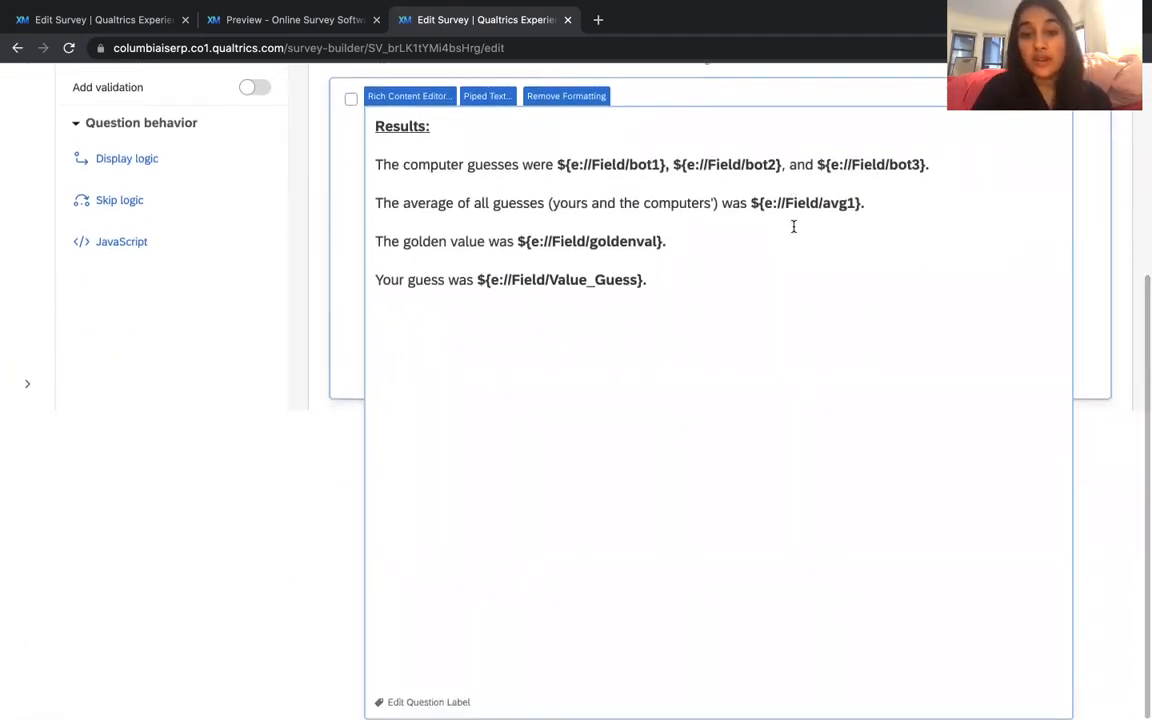
scroll(793, 226, up, 1)
click(890, 244)
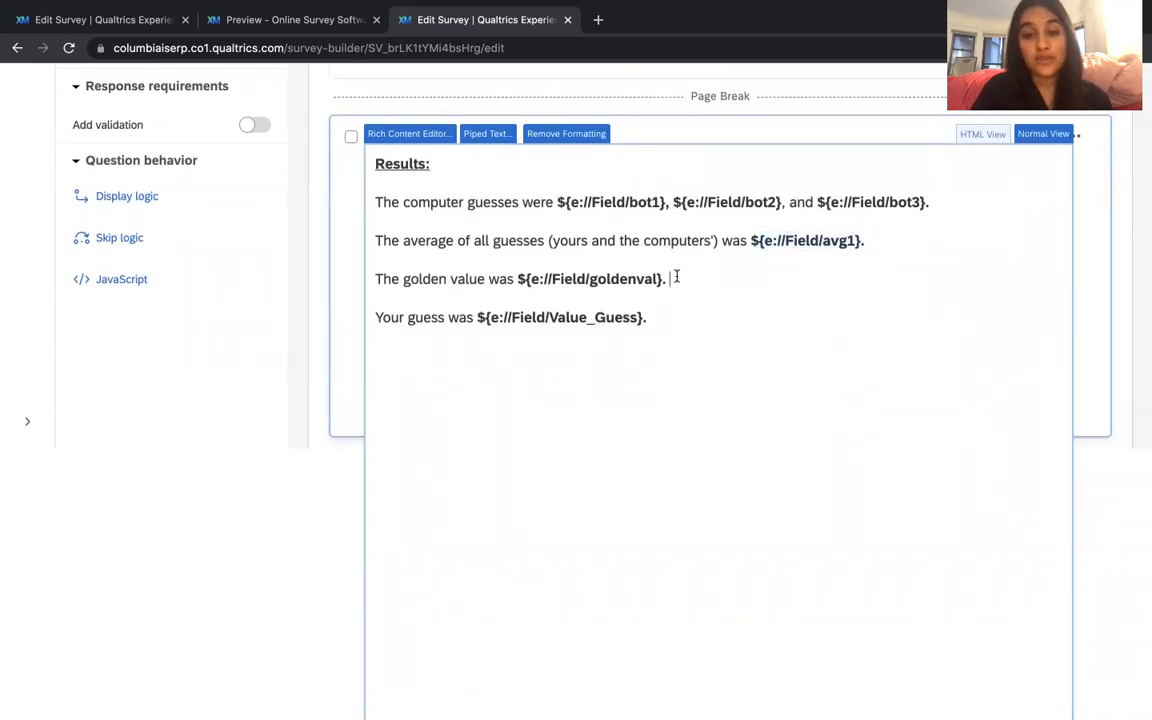
click(659, 334)
drag(659, 334, 696, 237)
drag(556, 199, 984, 199)
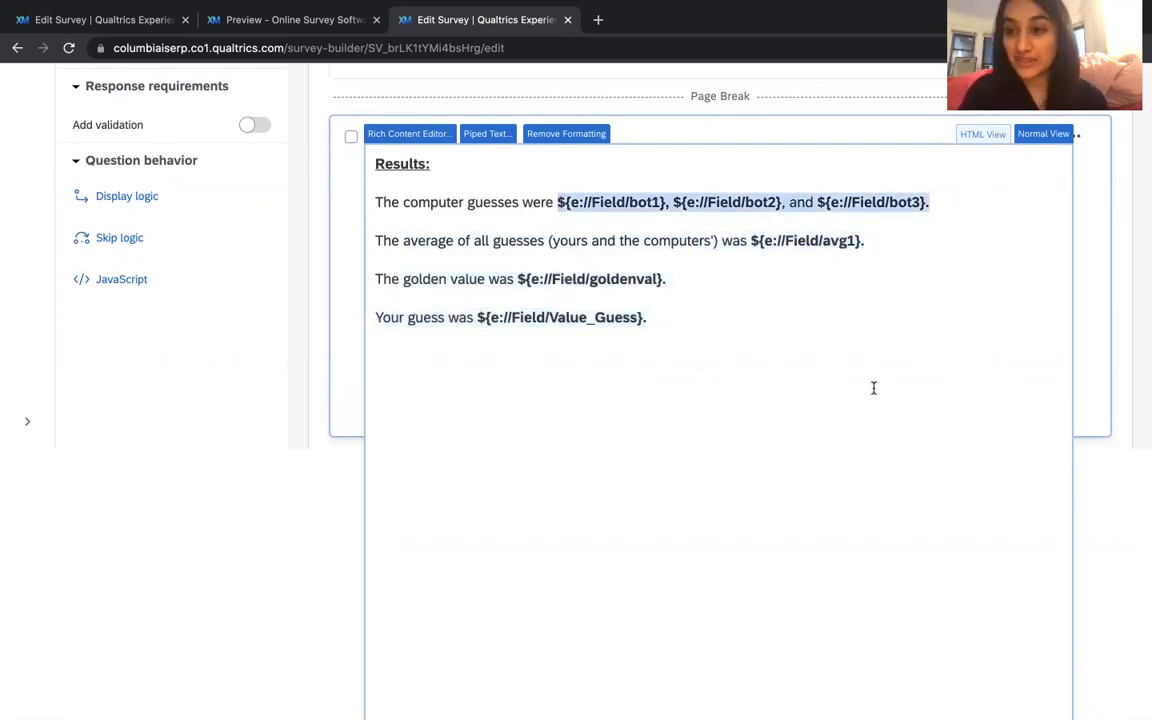
click(840, 458)
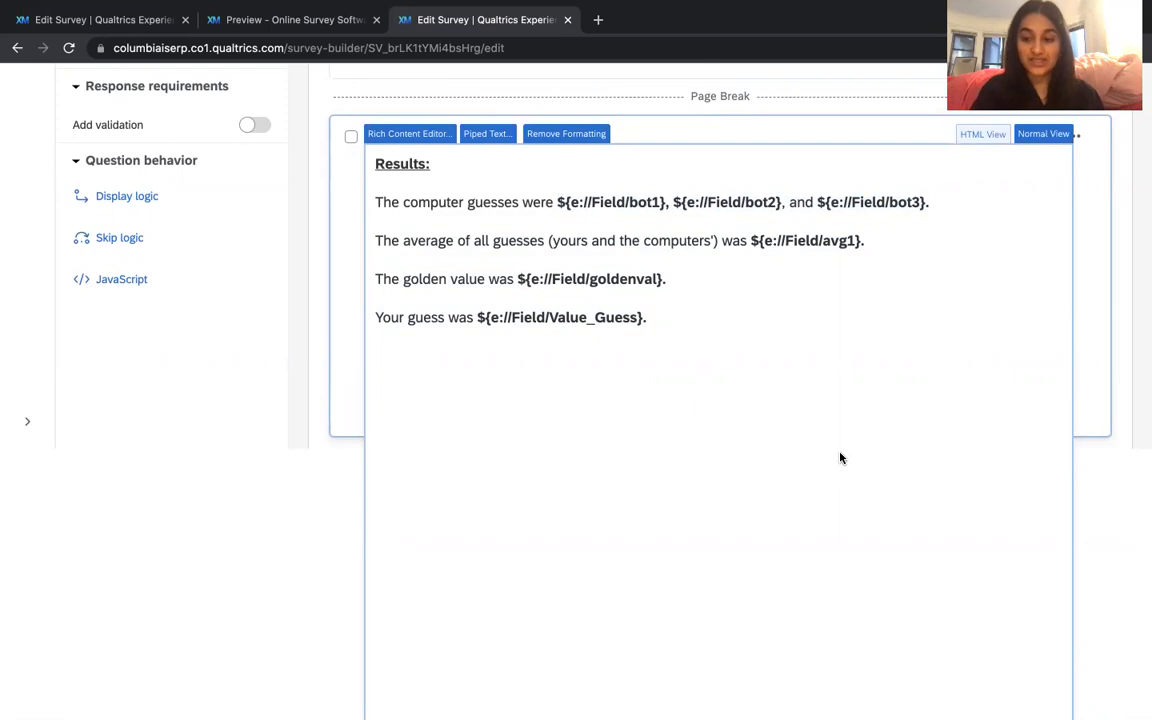
scroll(507, 493, up, 1)
click(509, 227)
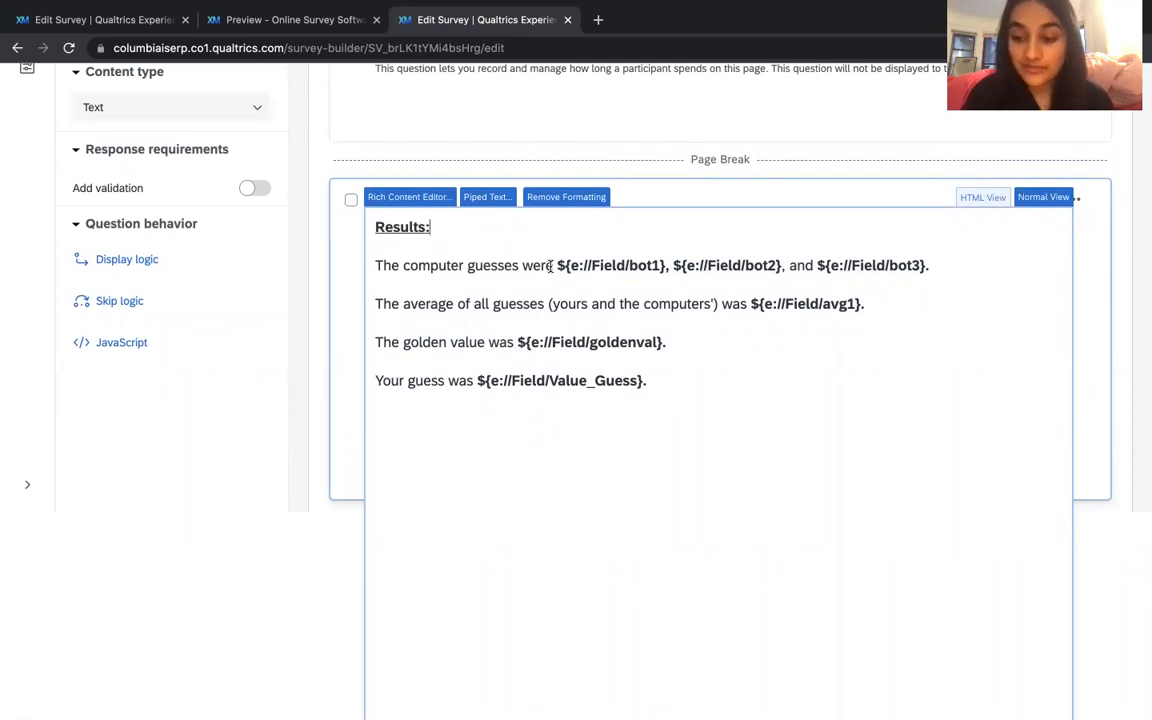
click(237, 476)
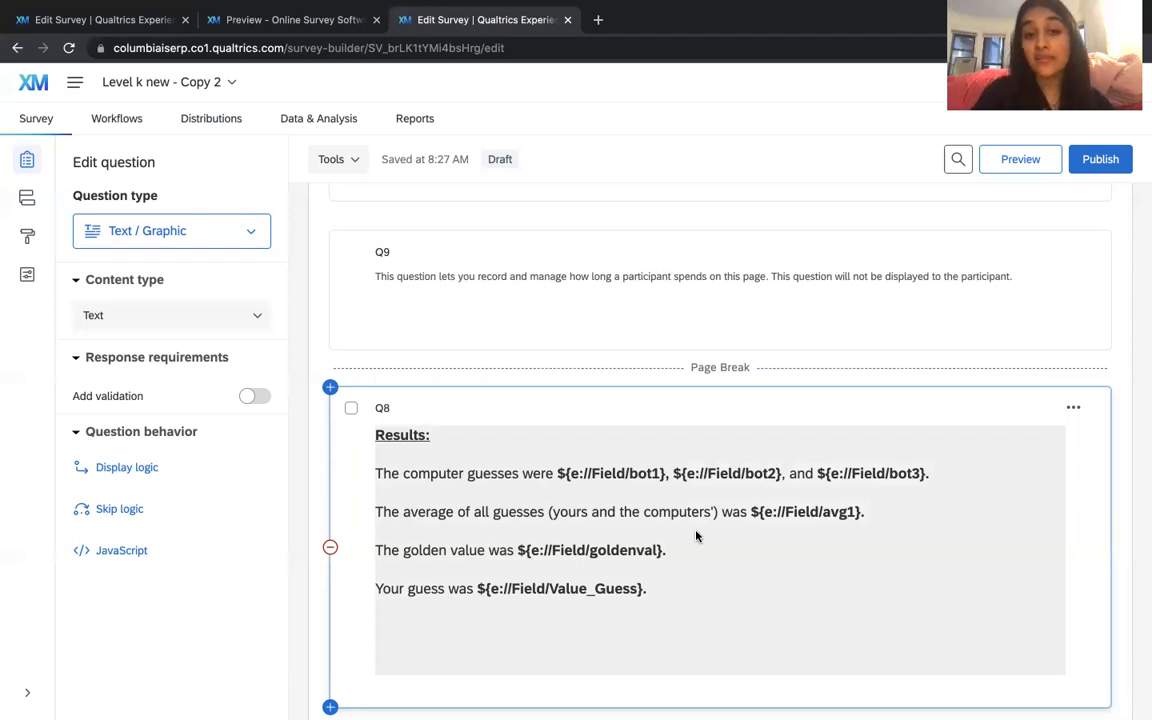
Preview the survey and play one round with a guess of 48 through to the Results page.
scroll(697, 537, up, 3)
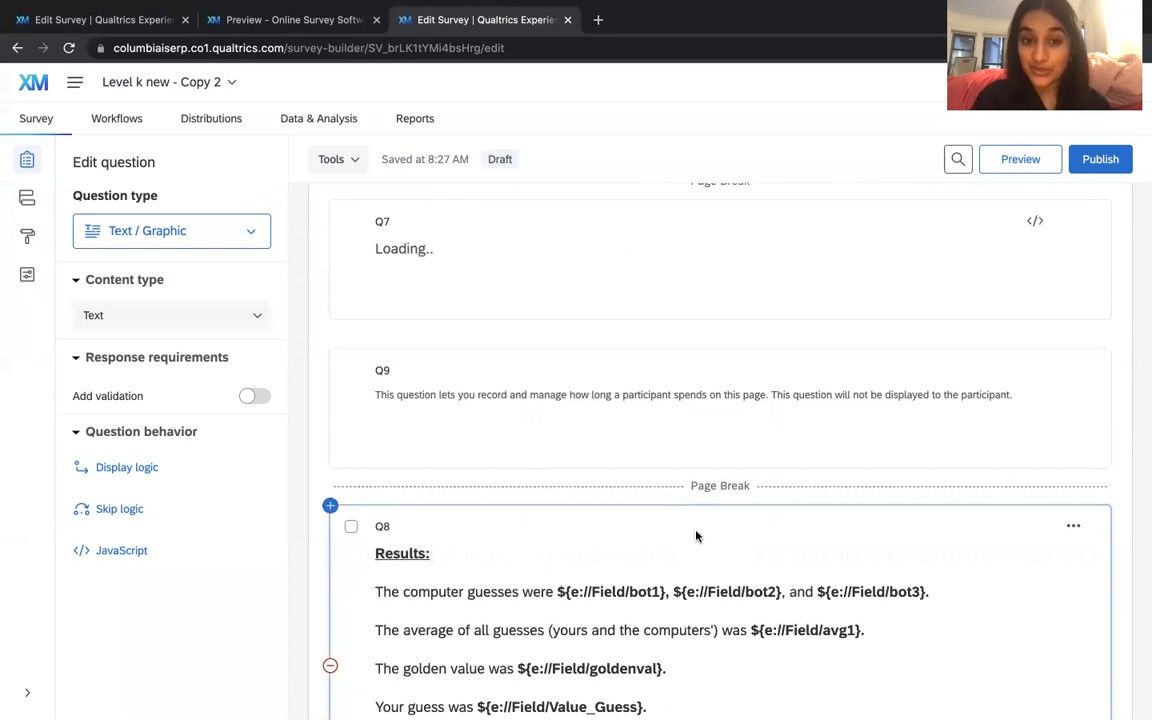
scroll(823, 560, down, 2)
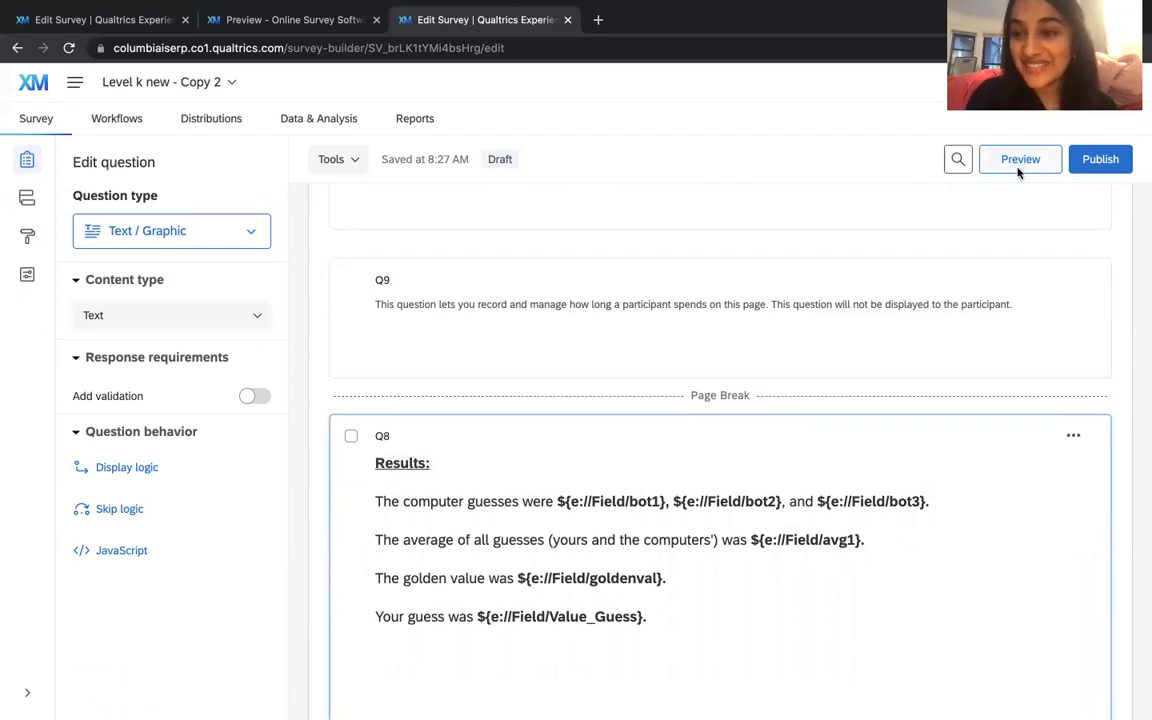
click(1018, 168)
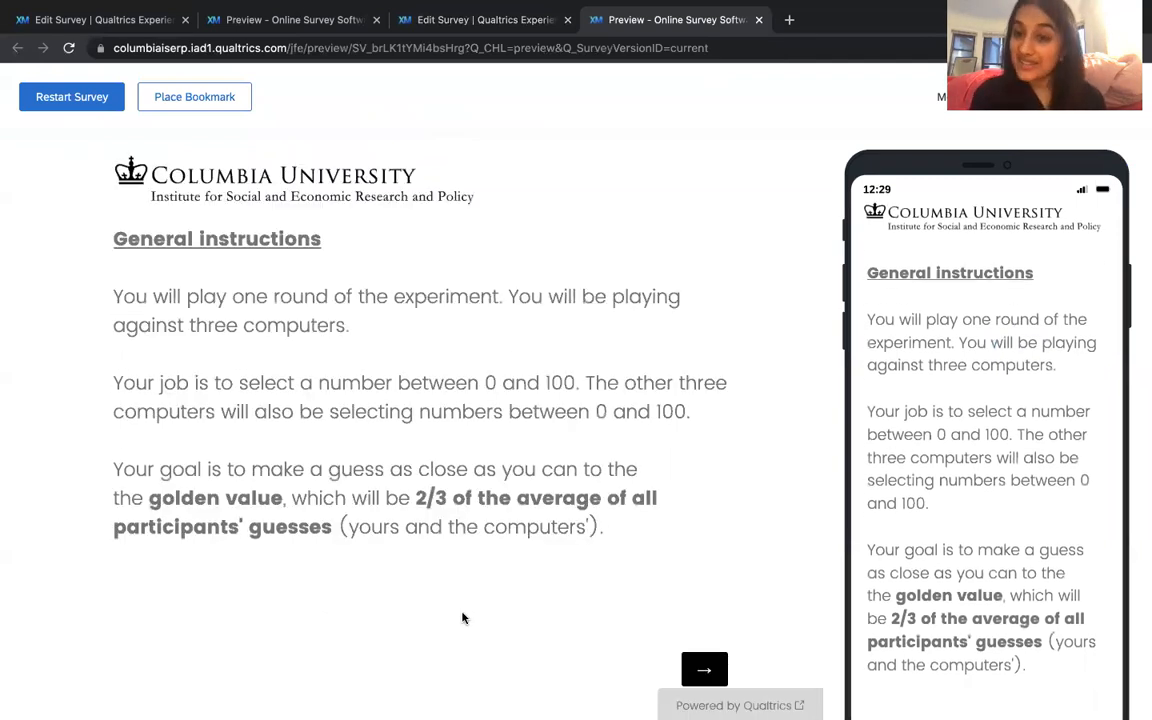
click(718, 677)
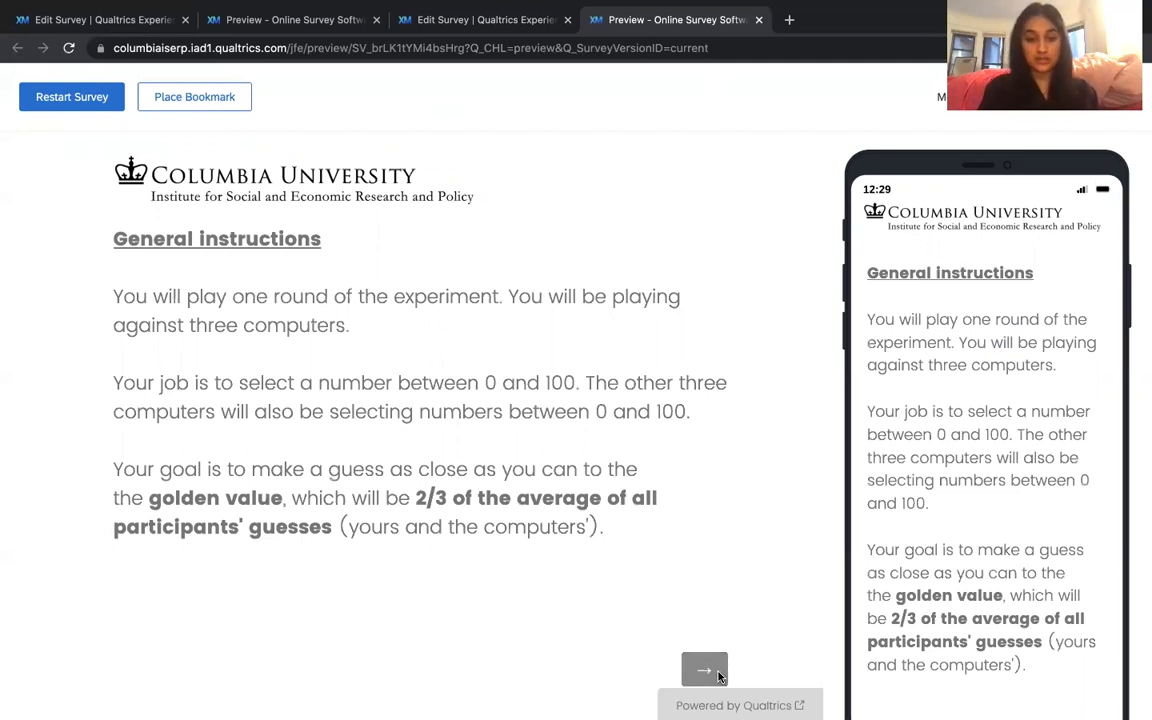
drag(217, 439, 409, 439)
click(704, 566)
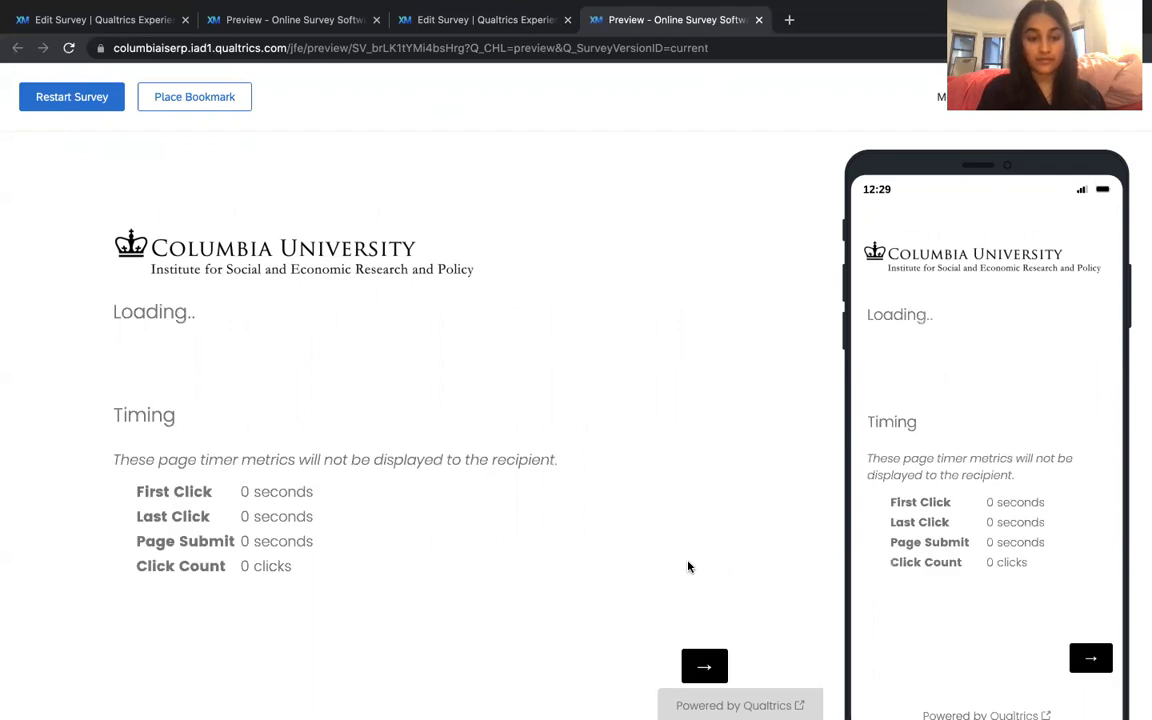
scroll(533, 603, down, 2)
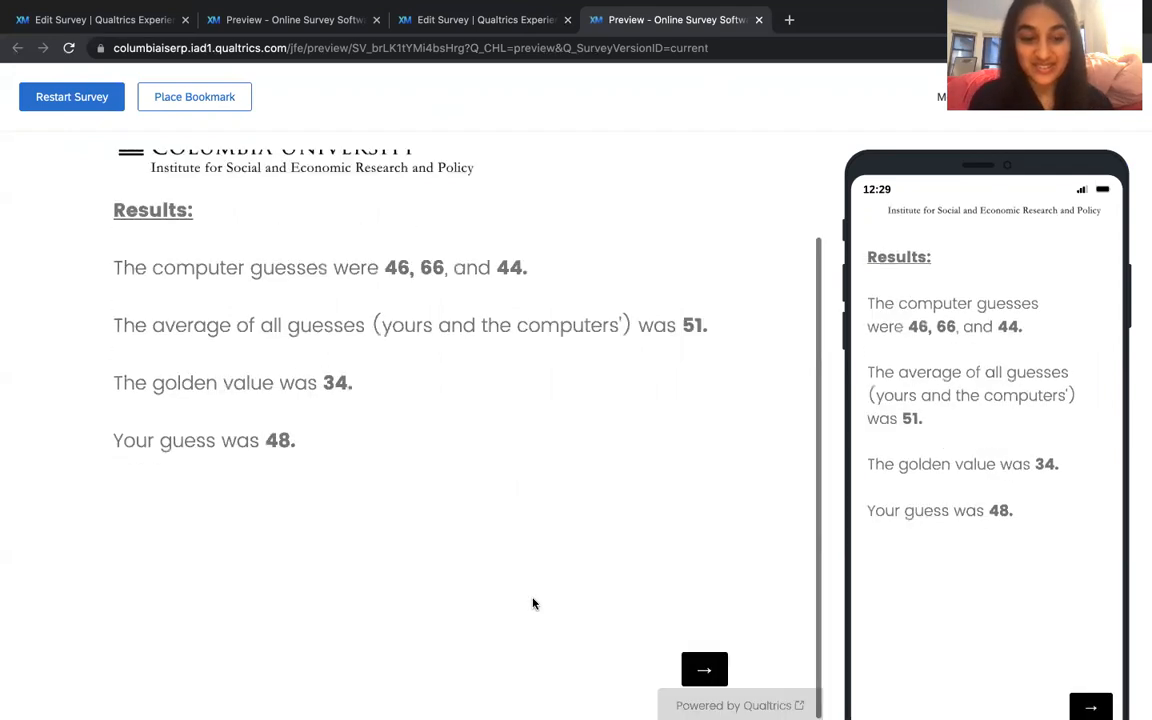
scroll(533, 603, up, 2)
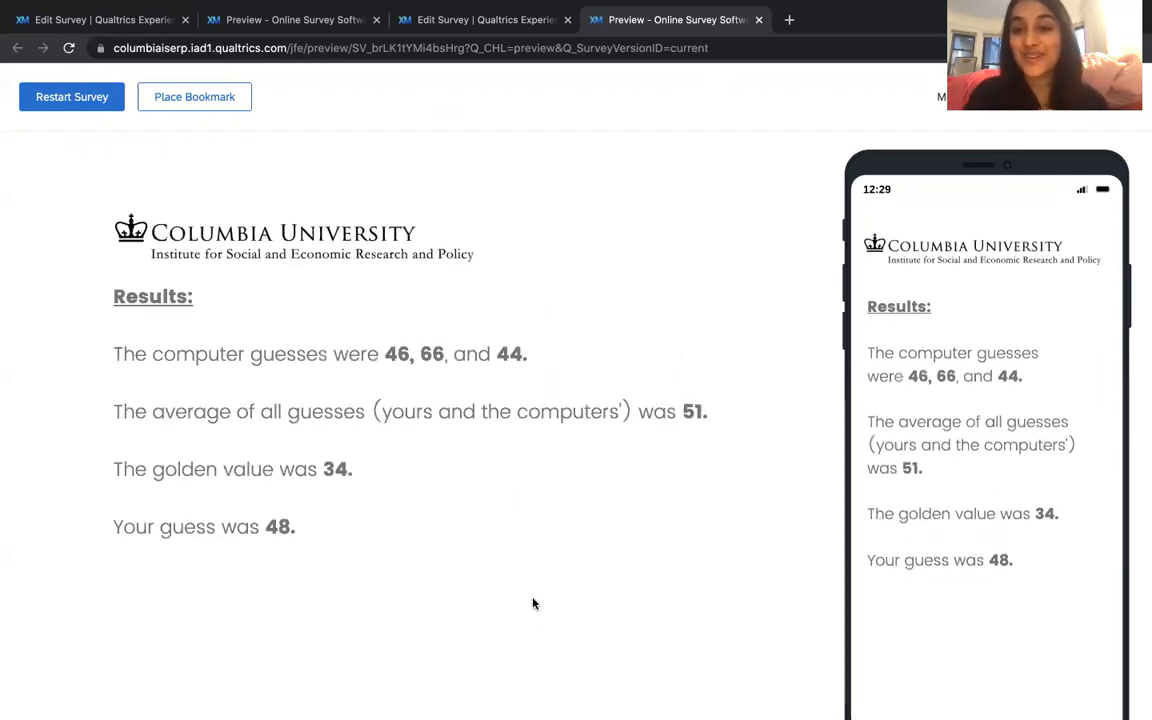